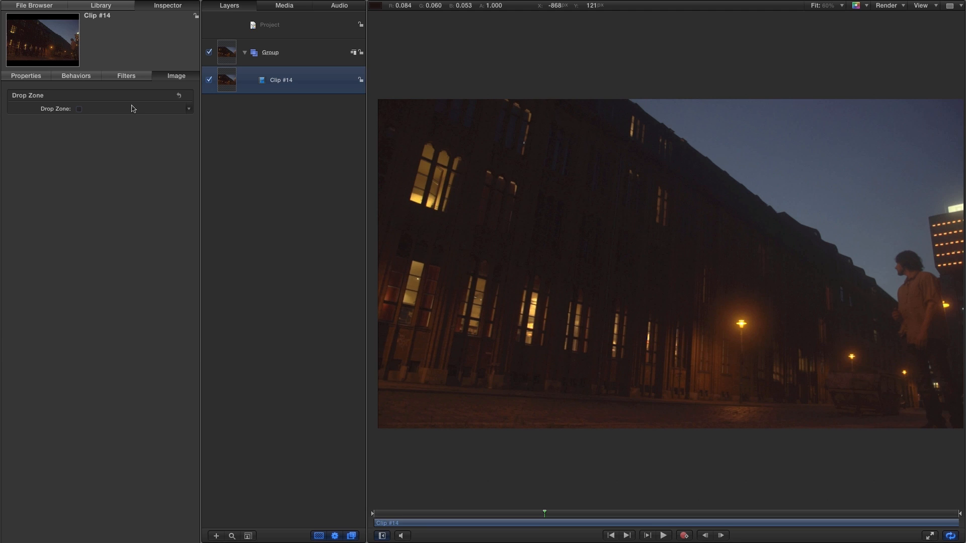
# Step: Duplicate the Clip #14 copy 2 layer into a new group above the existing one
pyautogui.press('super+shift+a')
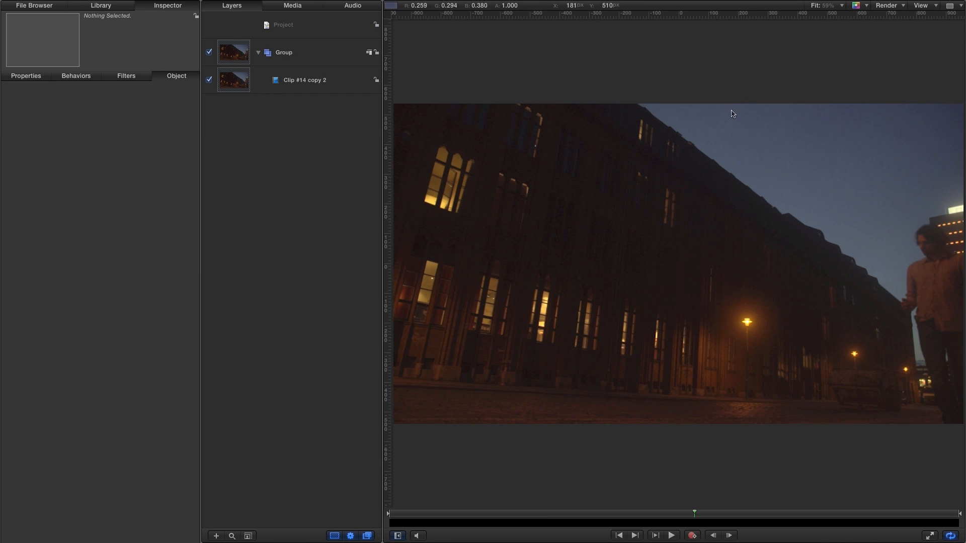
pyautogui.click(236, 83)
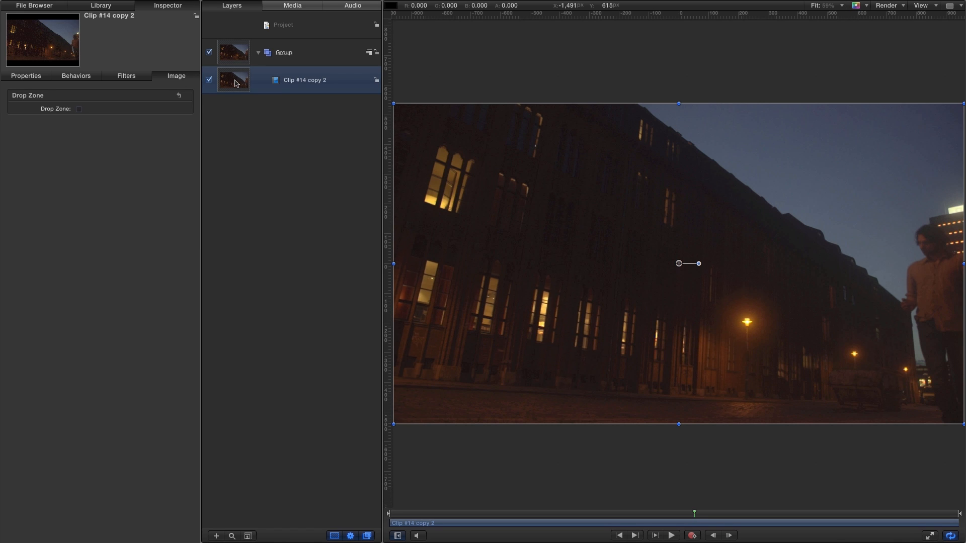
pyautogui.moveTo(229, 83); pyautogui.dragTo(240, 37)
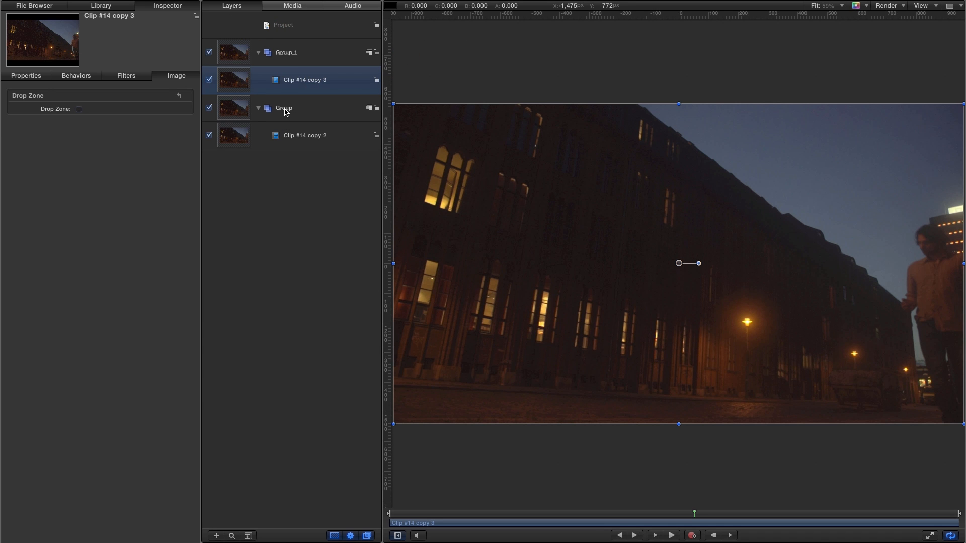
# Step: Add the Channel Mixer and Levels colour correction filters to the duplicated clip in the upper group
pyautogui.click(102, 7)
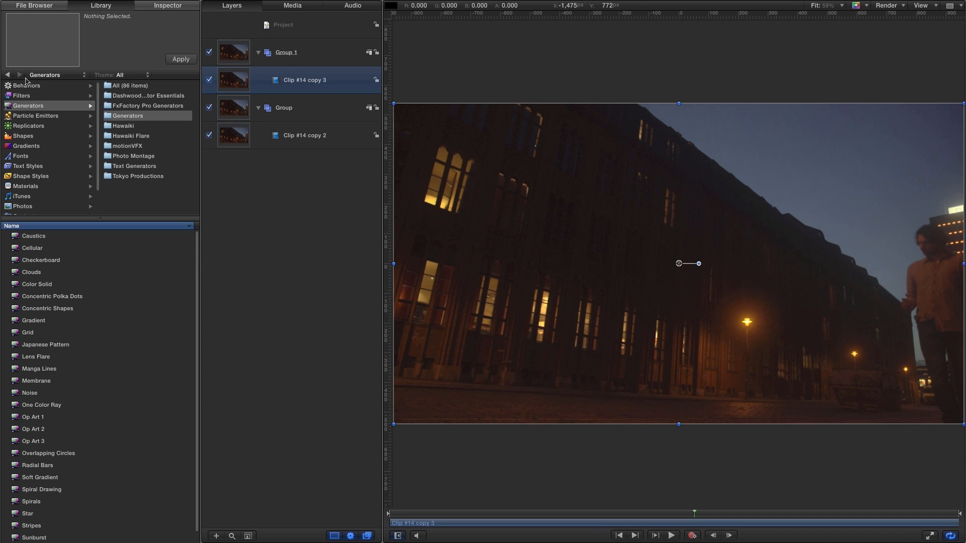
pyautogui.click(23, 96)
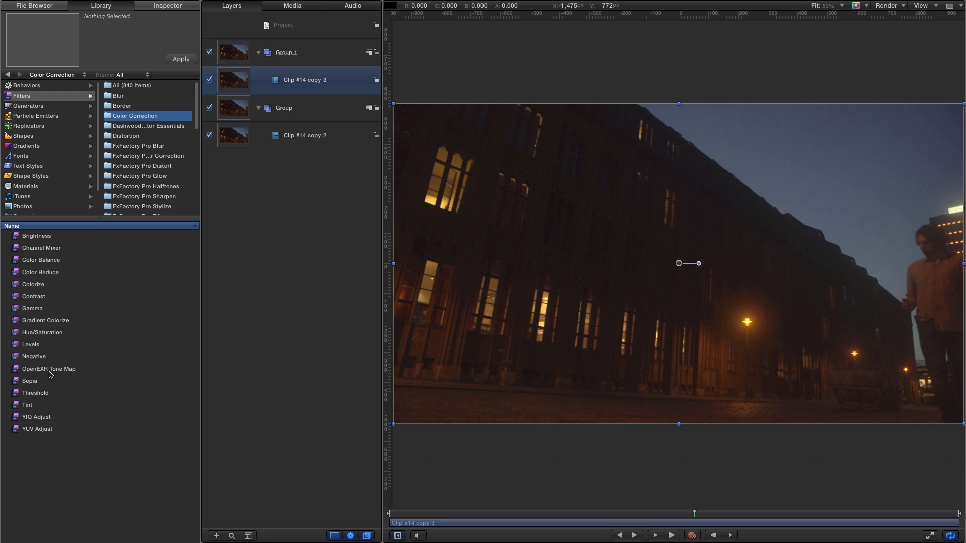
pyautogui.click(45, 249)
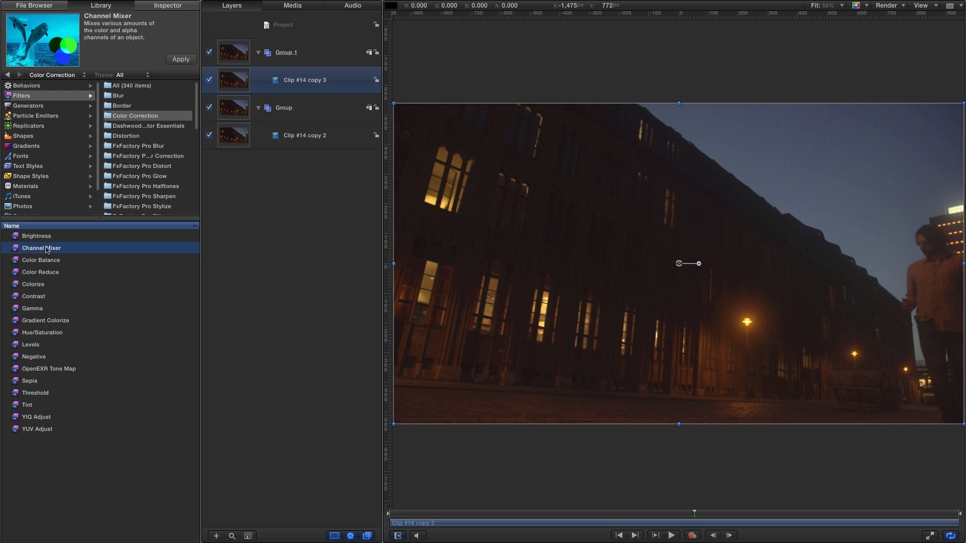
pyautogui.keyDown('super'); pyautogui.click(17, 346); pyautogui.keyUp('super')
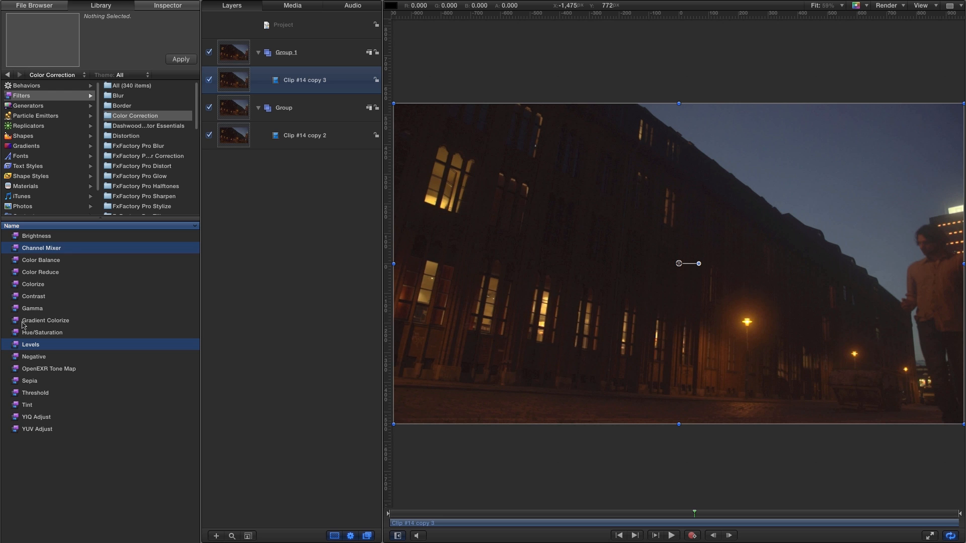
pyautogui.moveTo(15, 250); pyautogui.dragTo(228, 82)
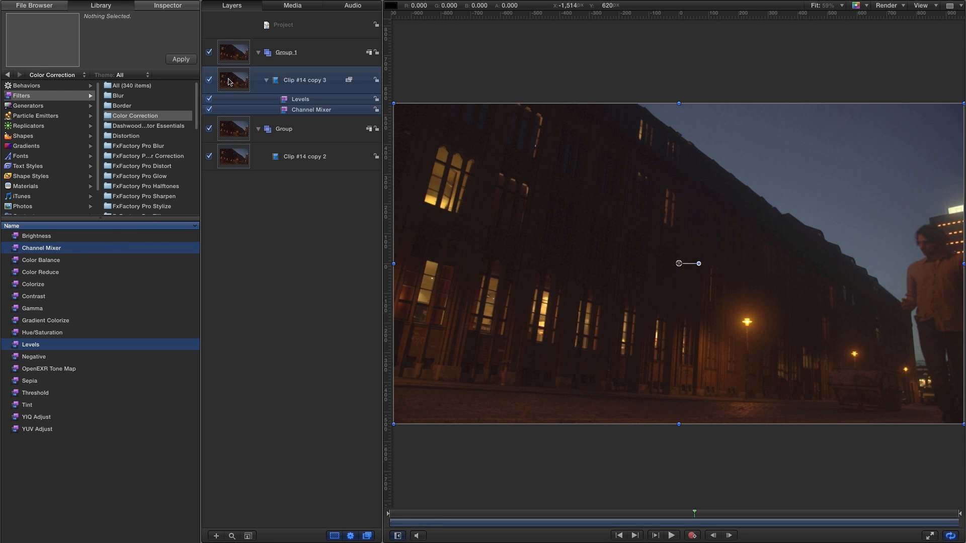
# Step: Make the Channel Mixer monochrome, with Red - Red set to 0 and Red - Blue set to 2.0
pyautogui.click(151, 4)
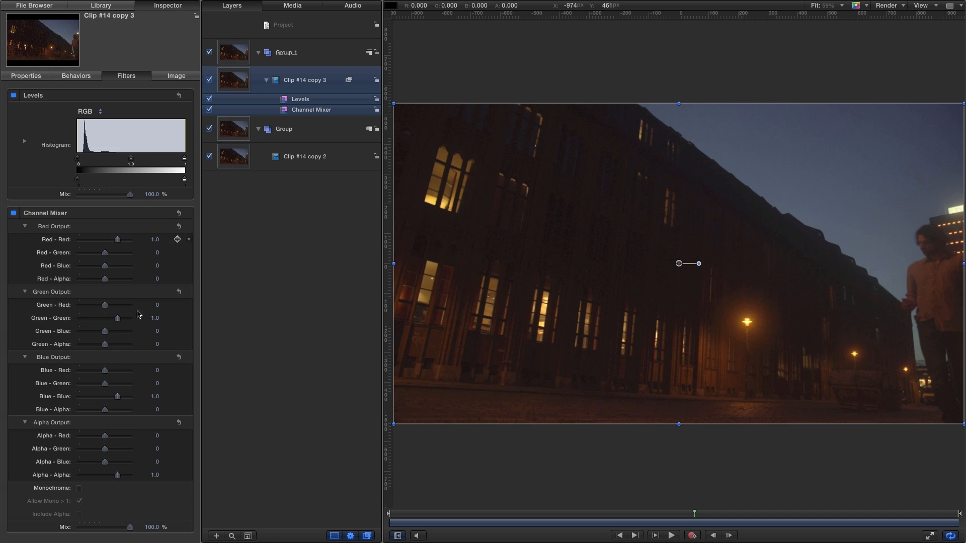
pyautogui.click(79, 489)
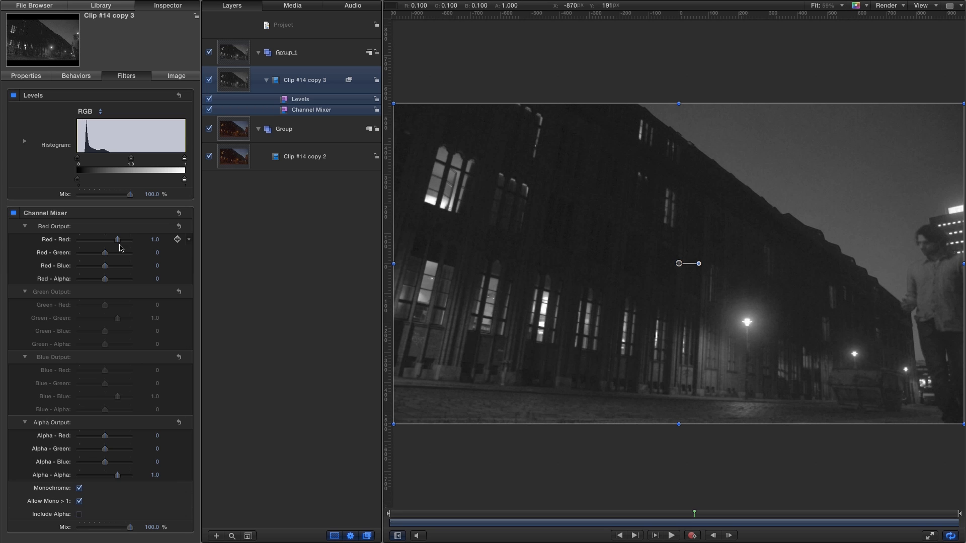
pyautogui.click(154, 240)
pyautogui.write('0')
pyautogui.press('Return')
pyautogui.moveTo(105, 266); pyautogui.dragTo(140, 270)
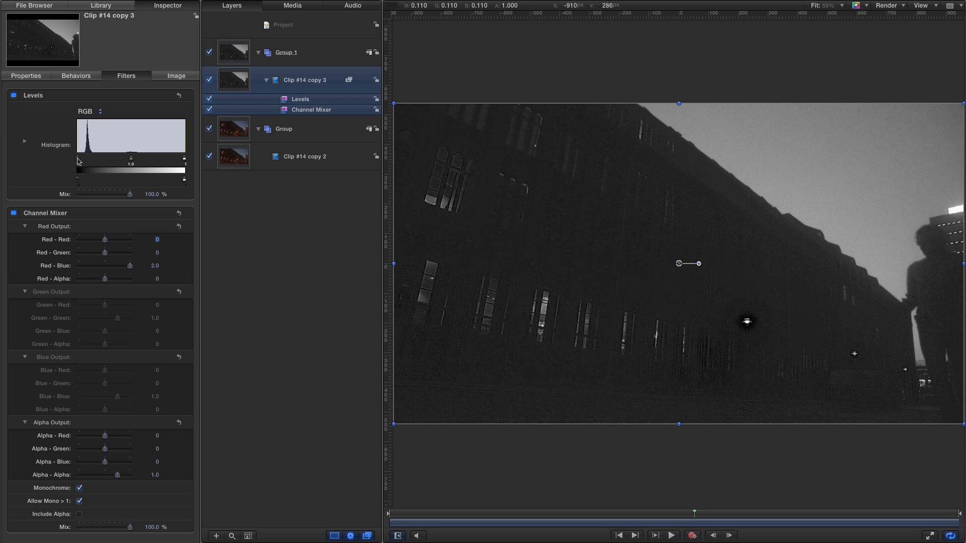
# Step: Raise the Levels input black point and lower the white point to about 0.31, turning the sky white and the building black
pyautogui.moveTo(79, 161); pyautogui.dragTo(93, 163)
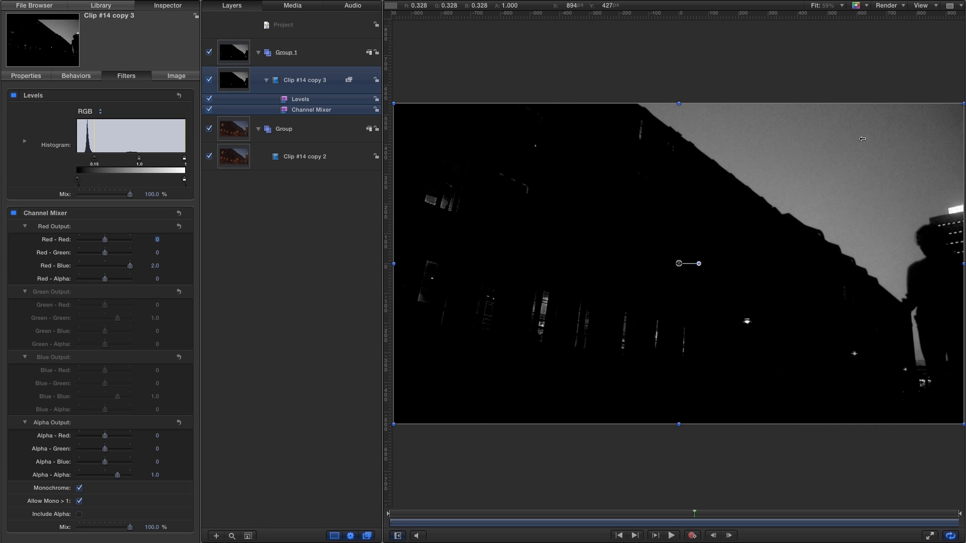
pyautogui.moveTo(185, 161); pyautogui.dragTo(100, 162)
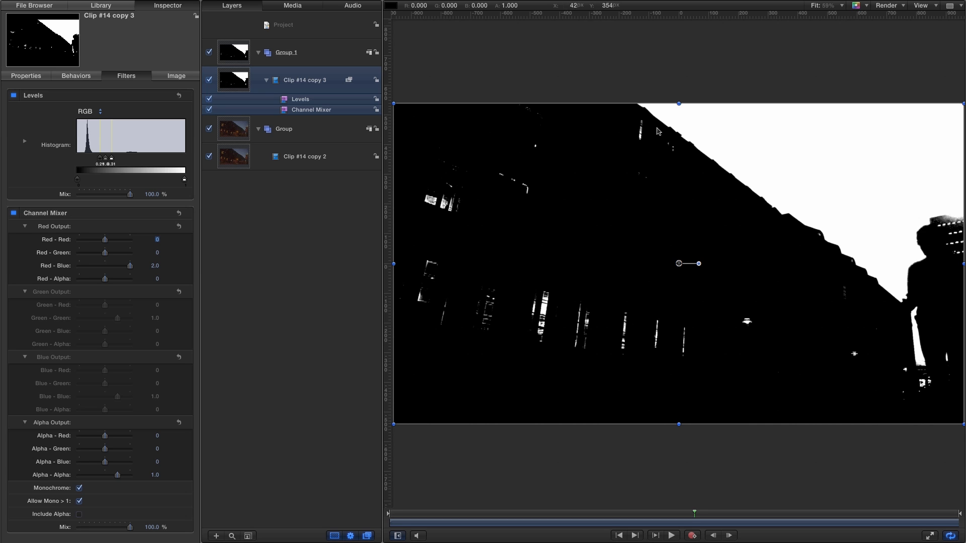
# Step: Add a Color Solid generator above the filtered clip in the upper group
pyautogui.click(107, 6)
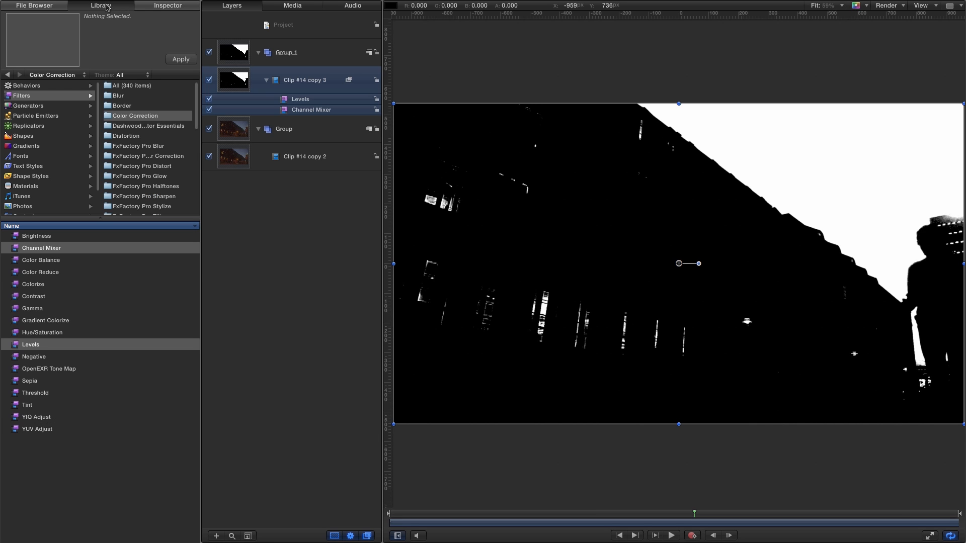
pyautogui.click(33, 106)
pyautogui.moveTo(14, 287); pyautogui.dragTo(251, 87)
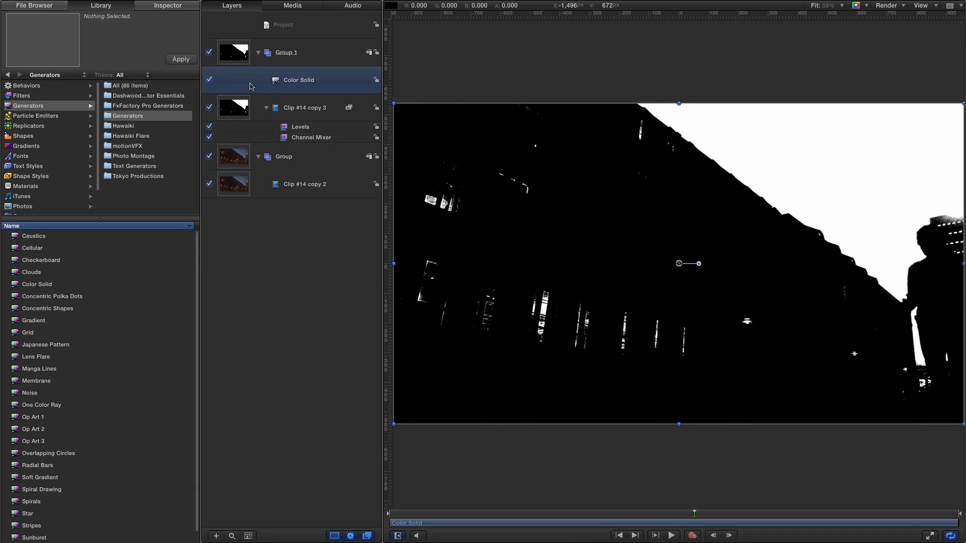
# Step: Change the Color Solid's colour to black
pyautogui.click(167, 6)
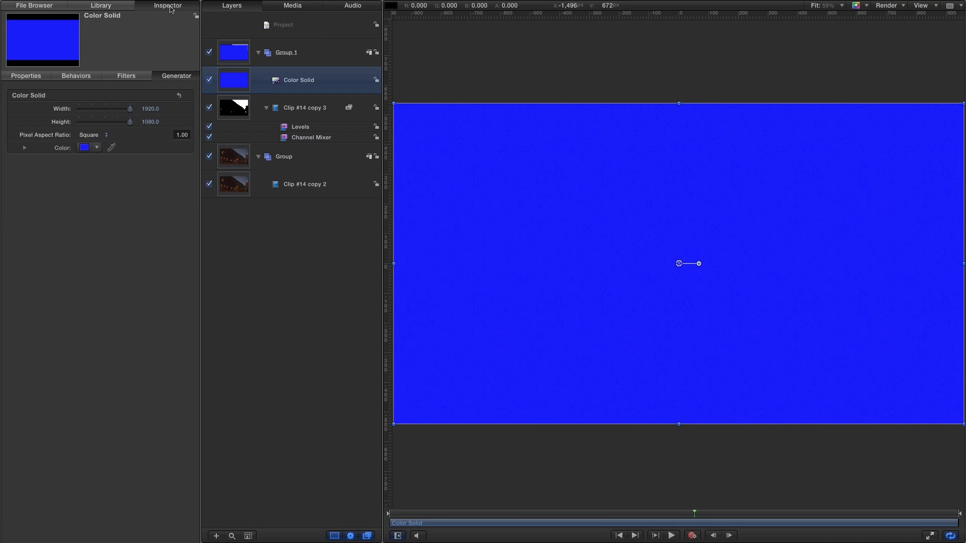
pyautogui.click(88, 151)
pyautogui.moveTo(518, 236); pyautogui.dragTo(555, 239)
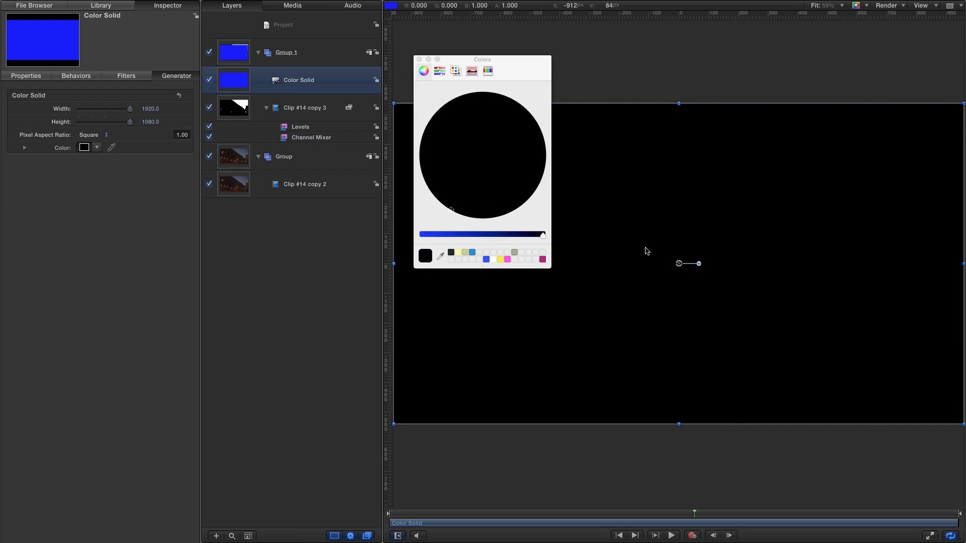
pyautogui.click(420, 60)
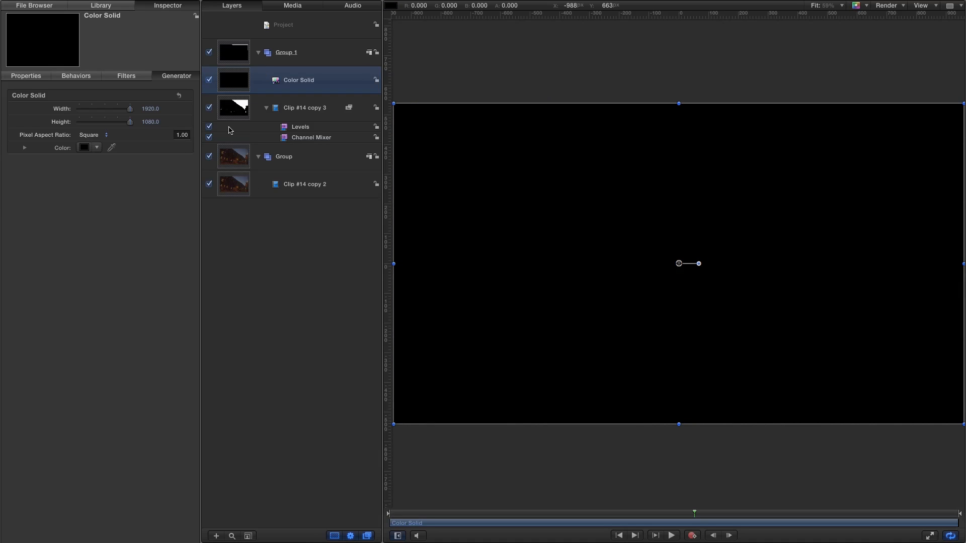
# Step: Hide the Color Solid, disable the clip copy's Levels filter and go to the last frame
pyautogui.click(209, 80)
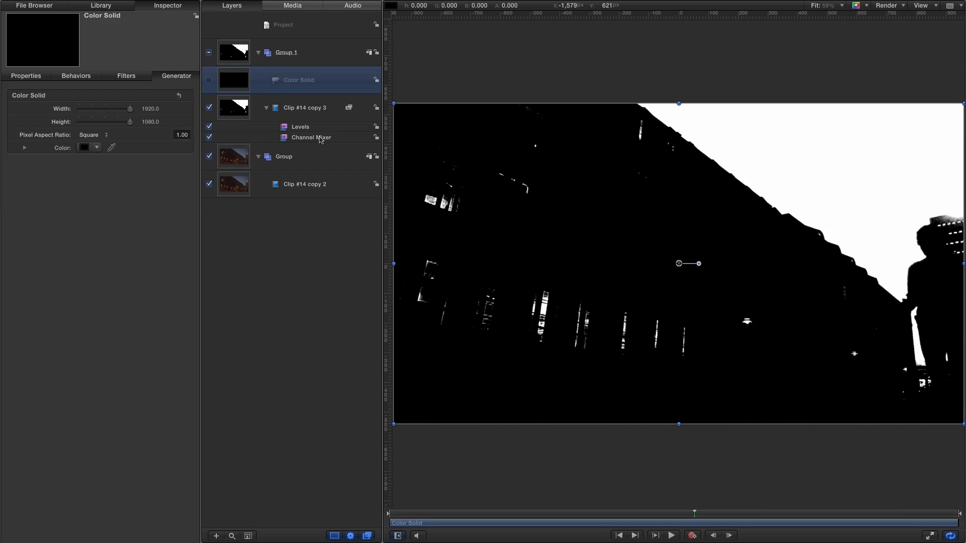
pyautogui.click(209, 127)
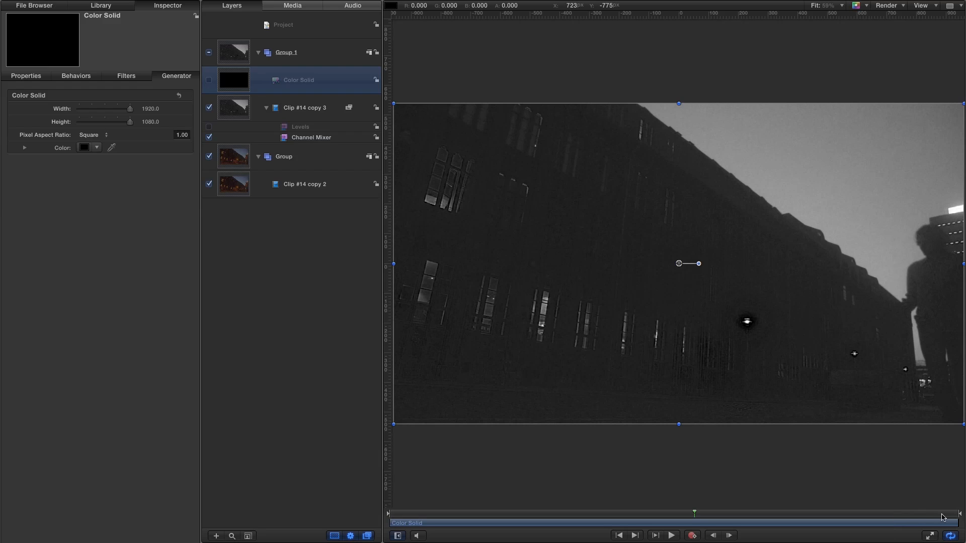
pyautogui.click(960, 514)
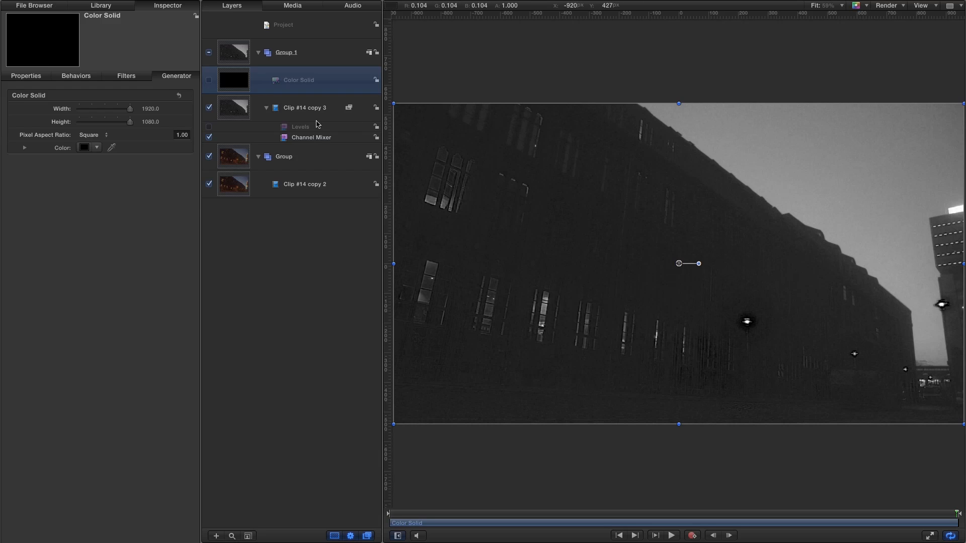
# Step: Start a Bezier mask on the Color Solid, tracing the building's roofline from the frame's upper edge down to the notch and its peak
pyautogui.click(351, 542)
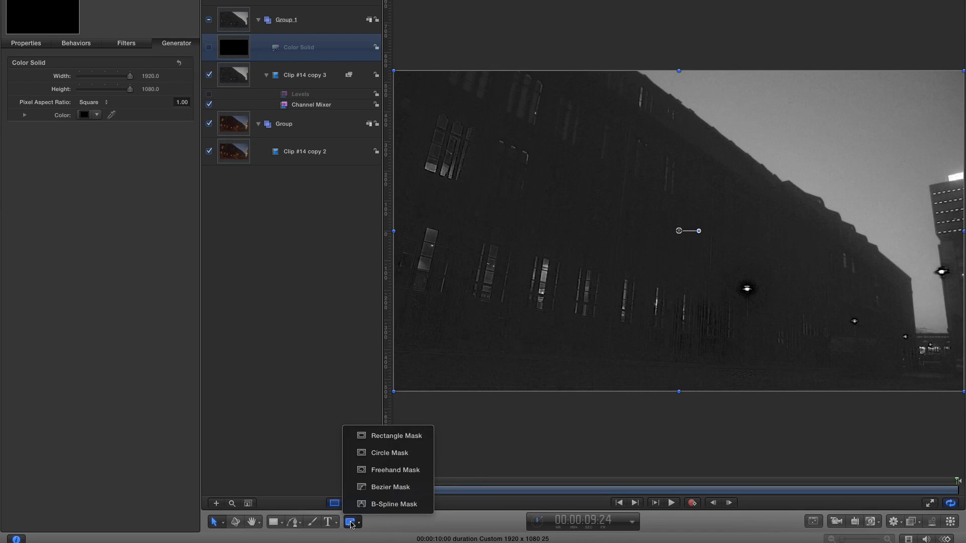
pyautogui.click(383, 496)
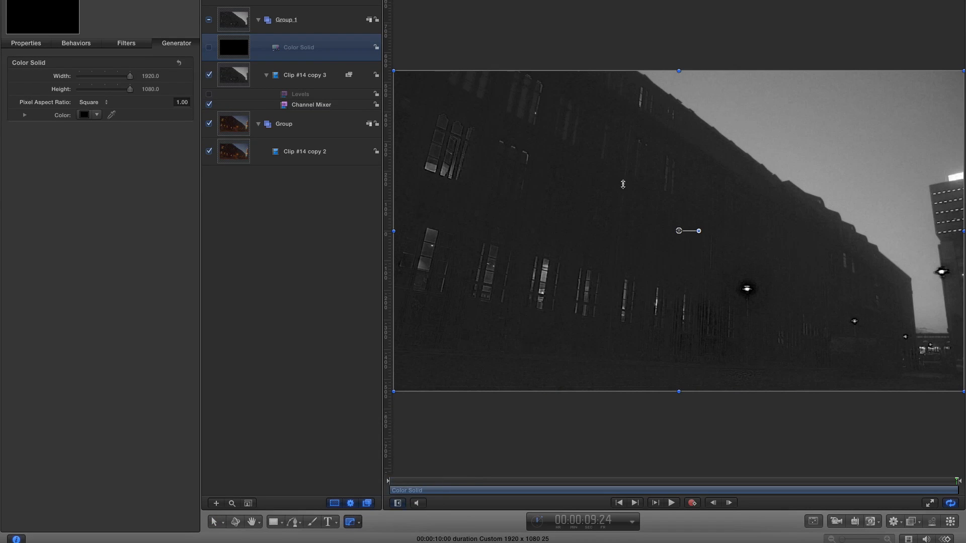
pyautogui.press('z')
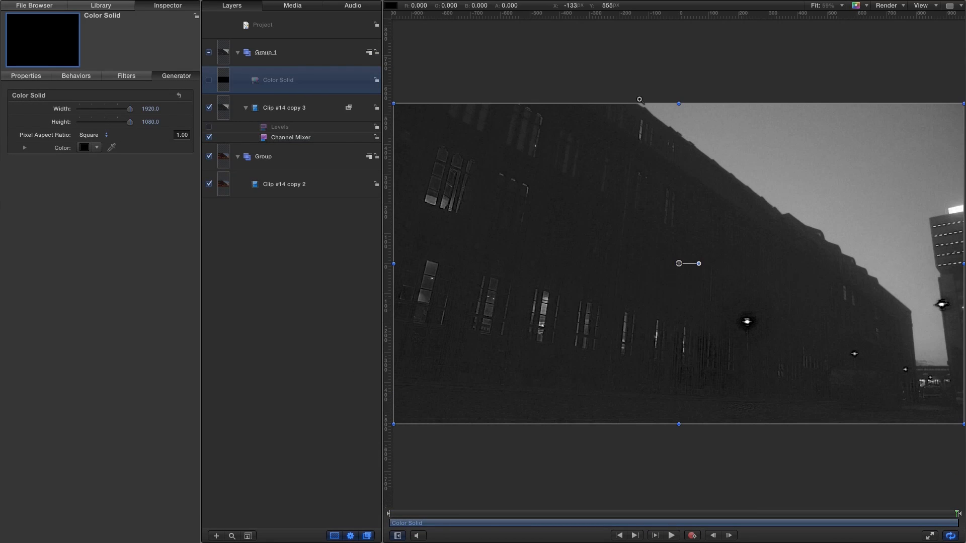
pyautogui.click(640, 104)
pyautogui.click(640, 104)
pyautogui.click(640, 105)
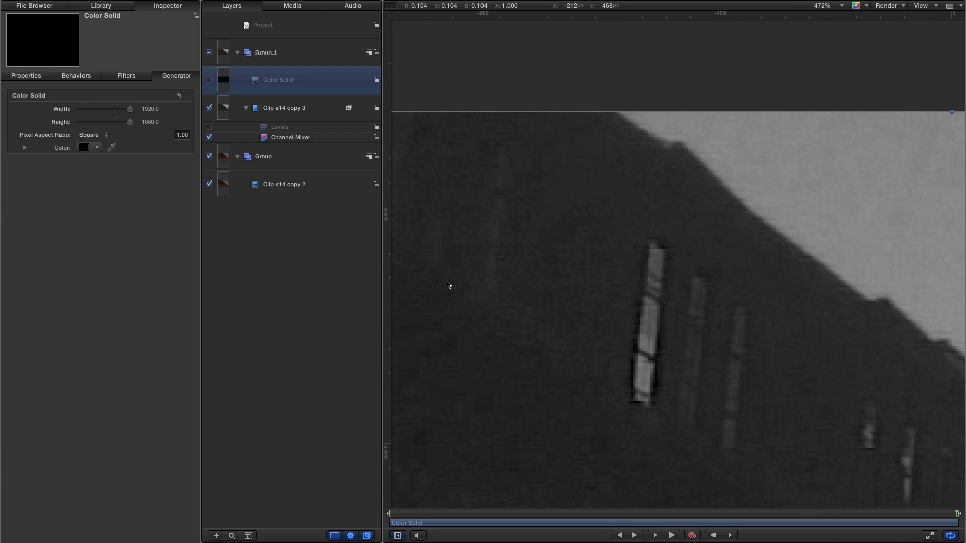
pyautogui.click(608, 112)
pyautogui.moveTo(811, 351); pyautogui.dragTo(399, 121)
pyautogui.moveTo(697, 353); pyautogui.dragTo(429, 192)
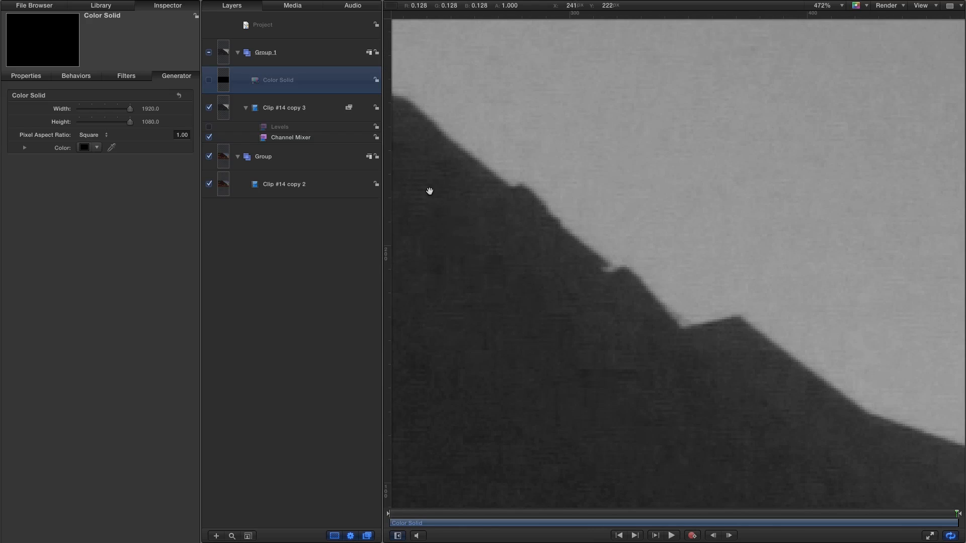
pyautogui.click(680, 331)
pyautogui.click(738, 320)
# Step: Continue the mask along the roofline to the building's far corner, down to and across the base of the sky gap
pyautogui.moveTo(921, 490); pyautogui.dragTo(423, 147)
pyautogui.moveTo(656, 298); pyautogui.dragTo(450, 137)
pyautogui.moveTo(807, 438); pyautogui.dragTo(450, 131)
pyautogui.click(649, 290)
pyautogui.moveTo(725, 425); pyautogui.dragTo(647, 233)
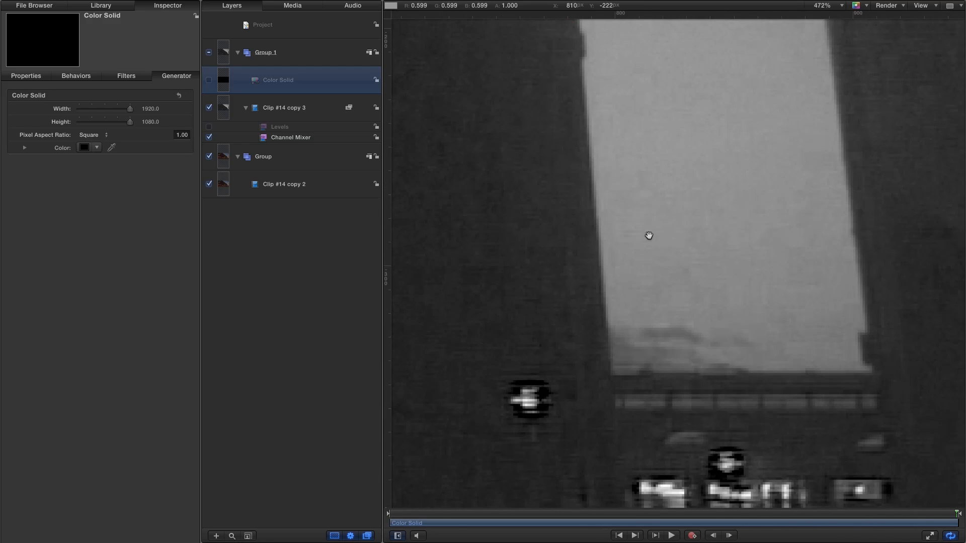
pyautogui.click(611, 378)
pyautogui.click(874, 375)
# Step: Trace the mask up the tower's side above the street lamp and around the small protruding ledge
pyautogui.moveTo(863, 89); pyautogui.dragTo(800, 506)
pyautogui.moveTo(781, 132); pyautogui.dragTo(772, 298)
pyautogui.click(715, 218)
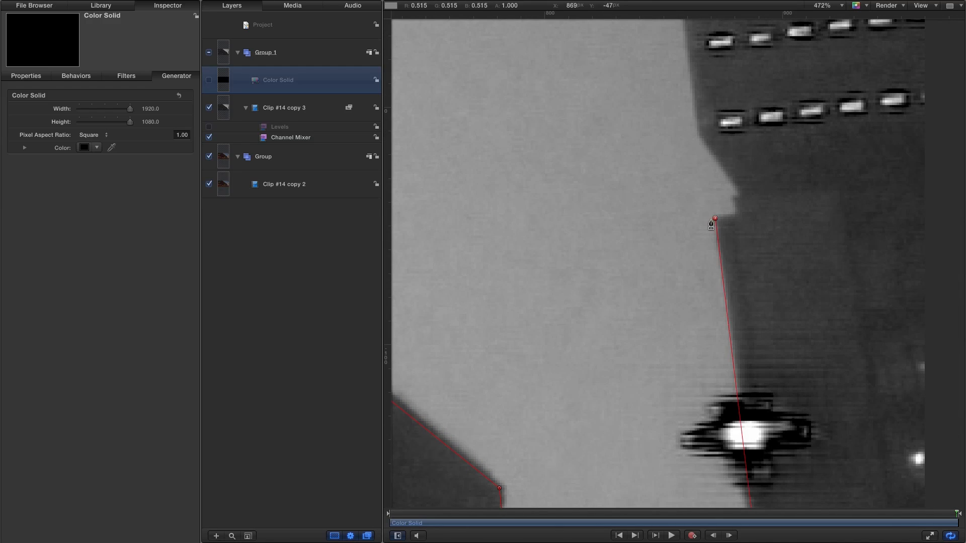
pyautogui.click(740, 194)
pyautogui.click(699, 134)
# Step: Trace the mask around the tower's upper corner and its bright rooftop sign to the frame edge
pyautogui.moveTo(698, 55); pyautogui.dragTo(710, 503)
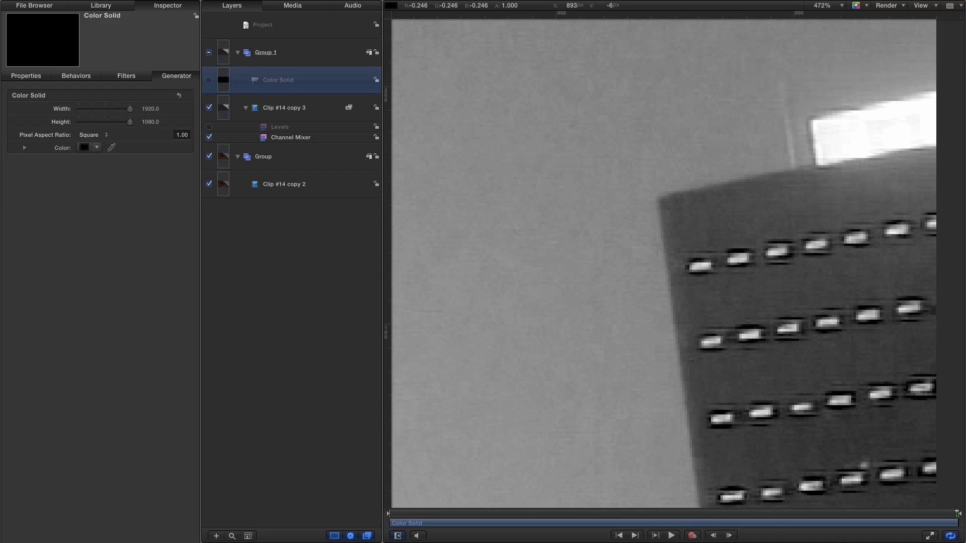
pyautogui.click(658, 195)
pyautogui.click(816, 165)
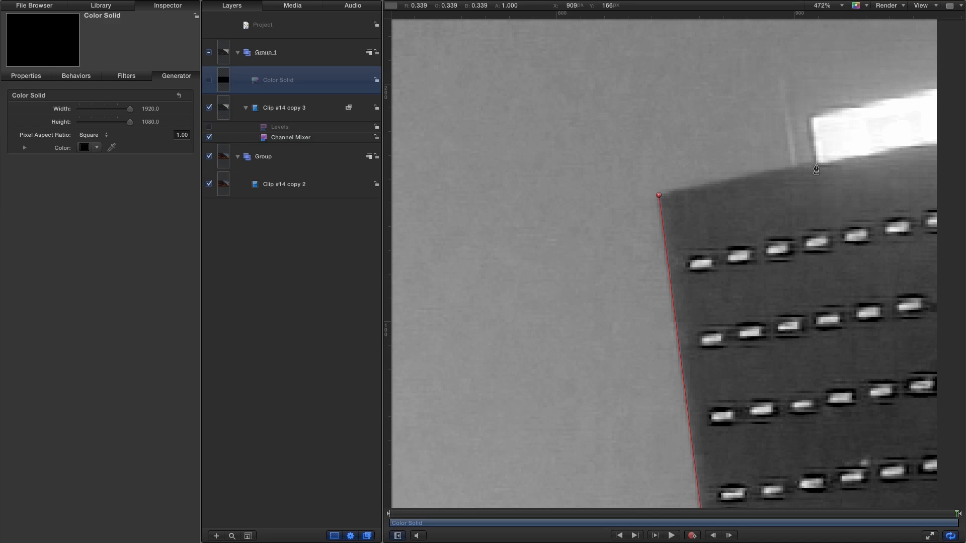
pyautogui.click(810, 118)
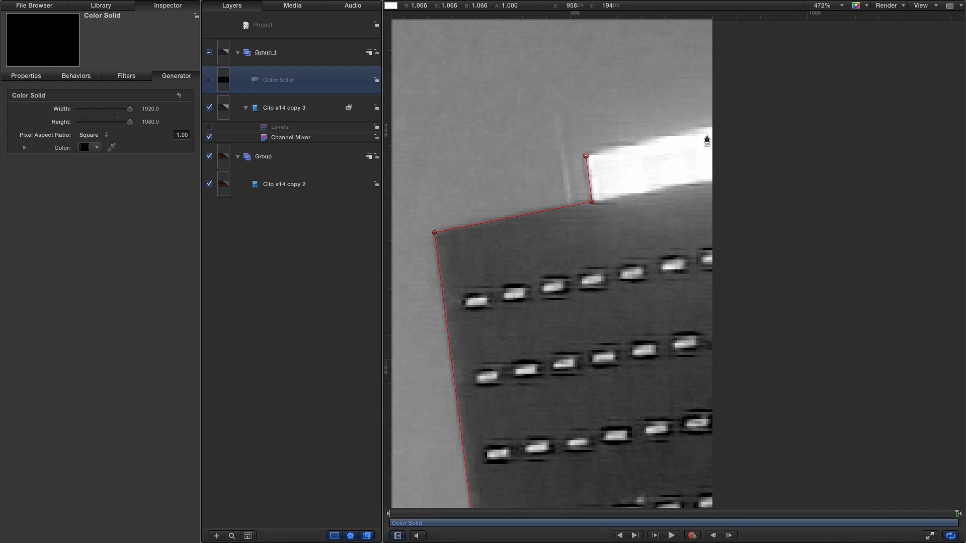
pyautogui.click(715, 126)
# Step: Carry the mask outline around outside the frame below and beside the building, and close it at the first point
pyautogui.hotkey('shift', 'z')
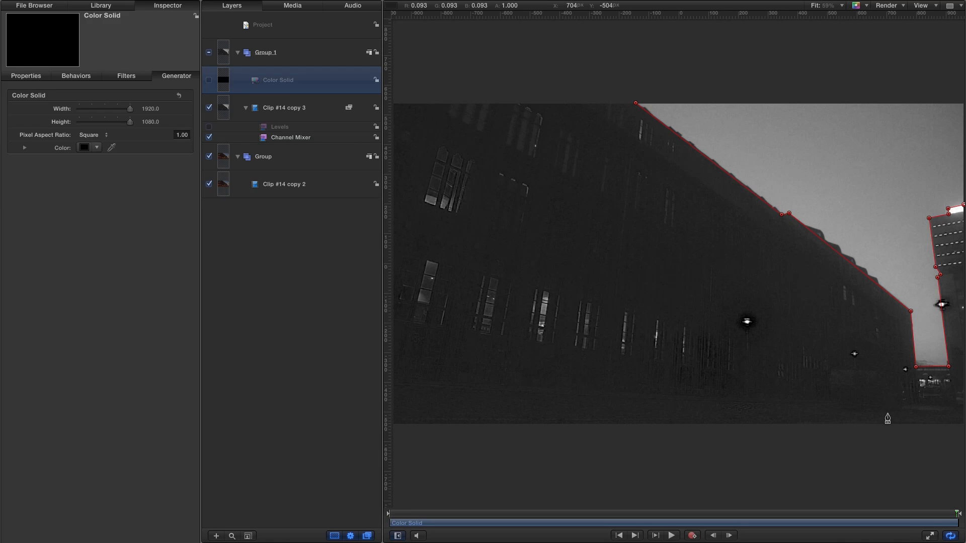
pyautogui.moveTo(886, 416); pyautogui.dragTo(699, 386)
pyautogui.click(823, 412)
pyautogui.hscroll(-10, 716, 437)
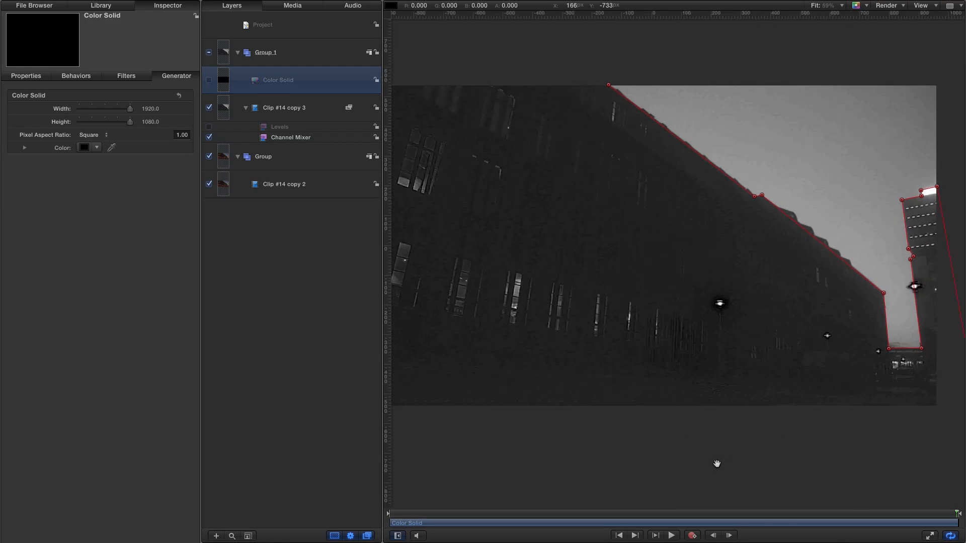
pyautogui.click(430, 429)
pyautogui.click(427, 56)
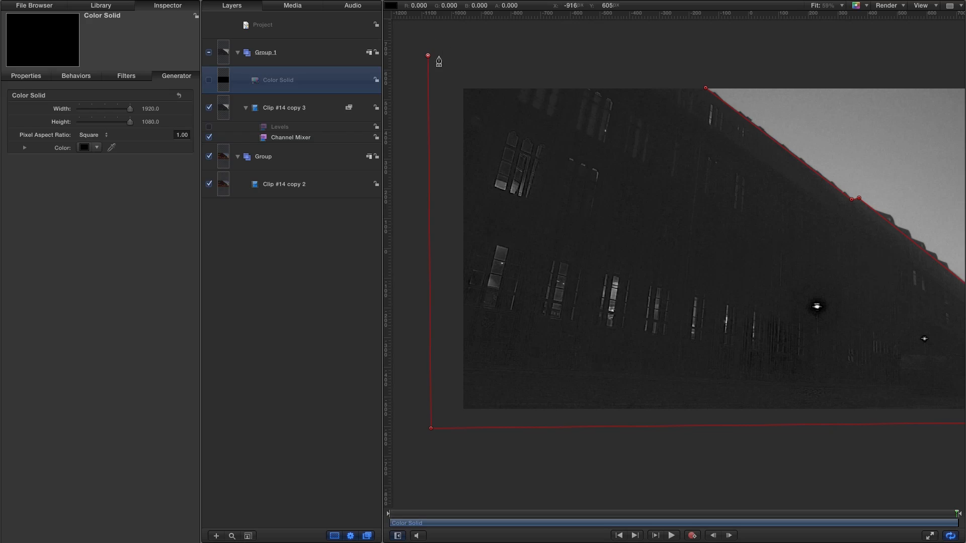
pyautogui.click(706, 88)
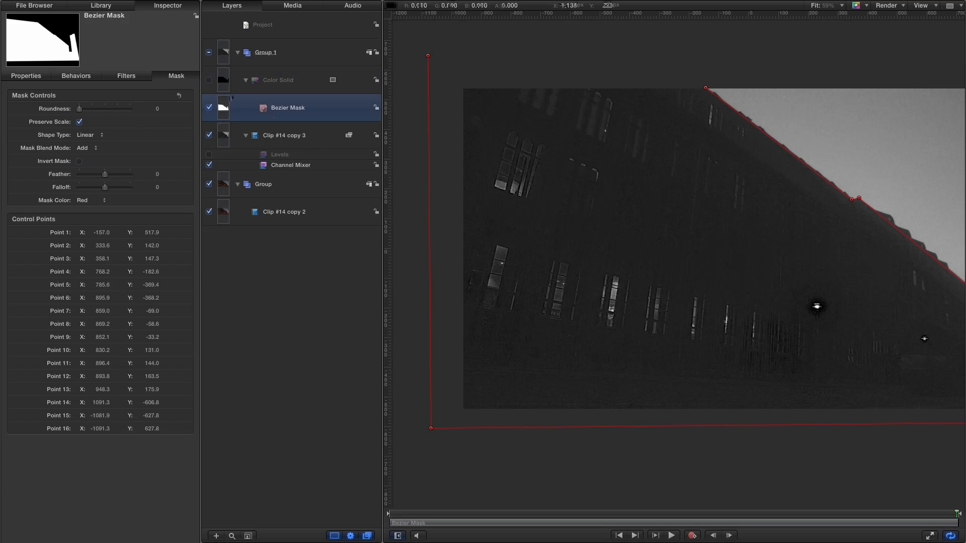
# Step: Turn the Color Solid layer and the clip's Levels filter back on, and hide the canvas overlays to view the matte
pyautogui.click(209, 80)
pyautogui.hscroll(3, 562, 181)
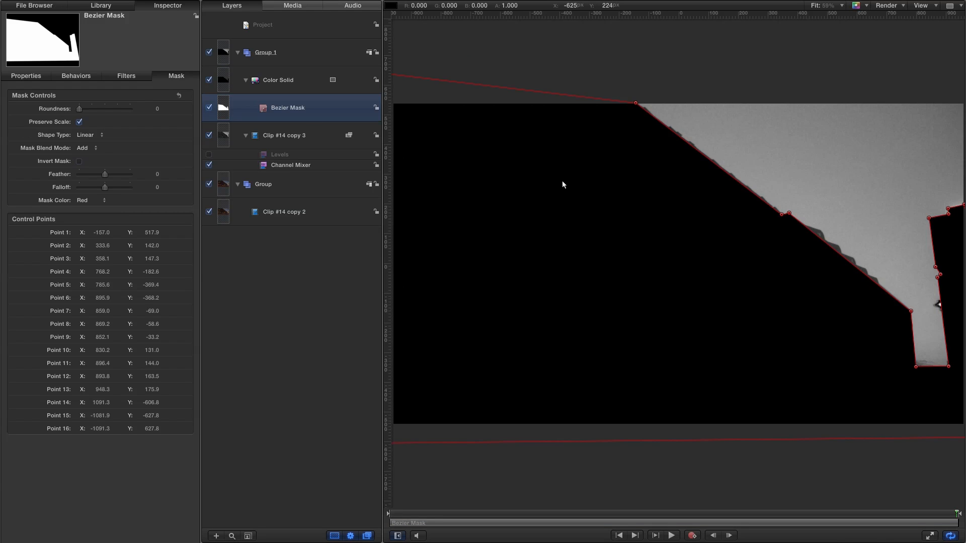
pyautogui.click(209, 155)
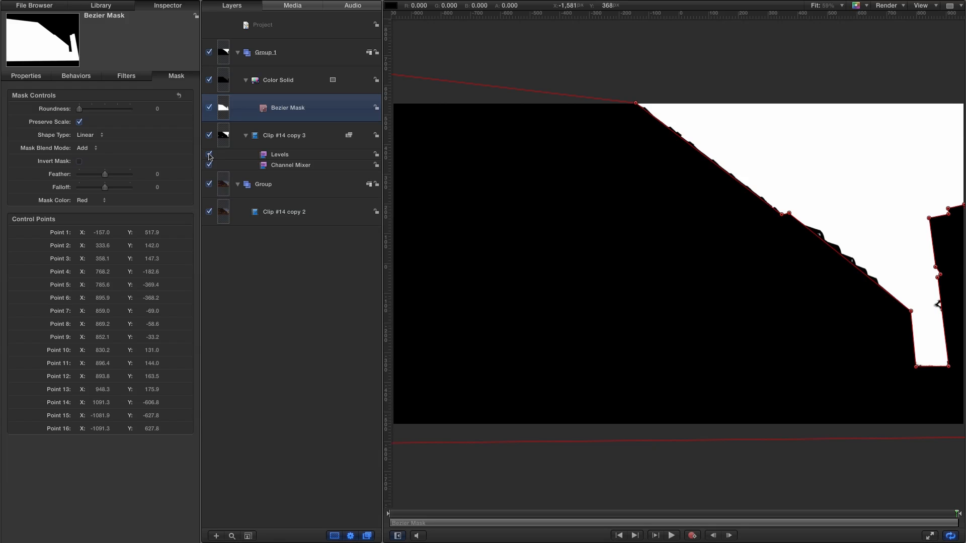
pyautogui.press('super+/')
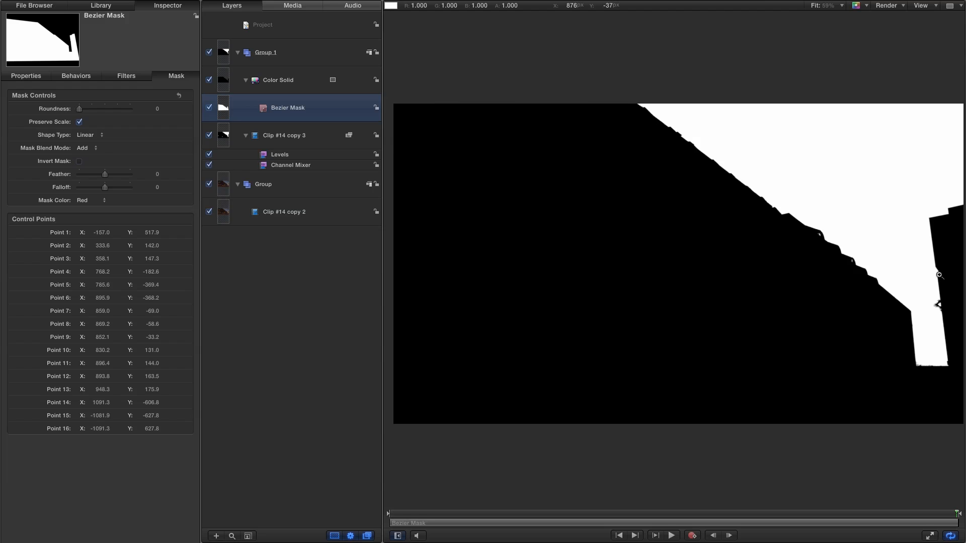
# Step: Disable the Color Solid and the Levels filter, and show the overlays again to expose the mask points around the tower's small ledge
pyautogui.click(940, 275)
pyautogui.click(939, 275)
pyautogui.click(939, 275)
pyautogui.click(939, 275)
pyautogui.moveTo(939, 275); pyautogui.dragTo(559, 232)
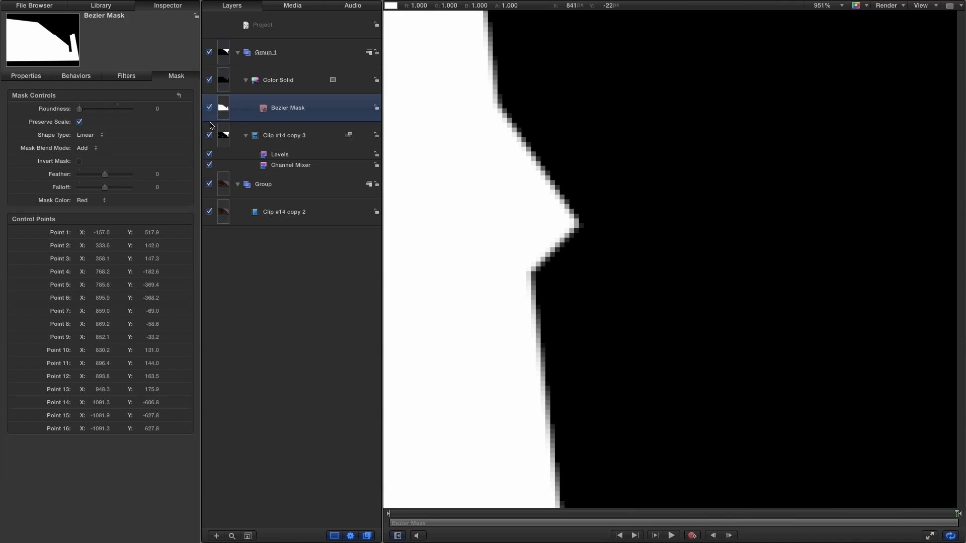
pyautogui.click(209, 80)
pyautogui.click(209, 154)
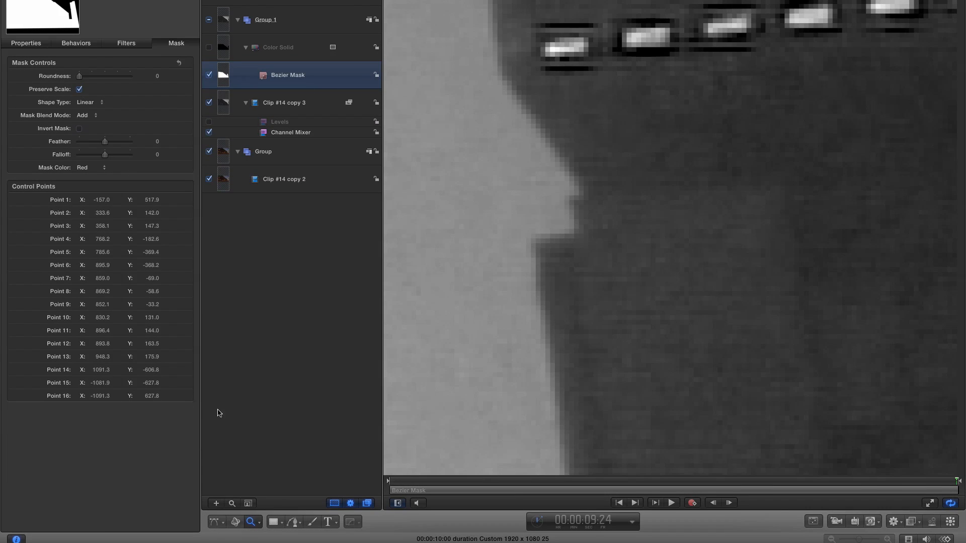
pyautogui.click(213, 523)
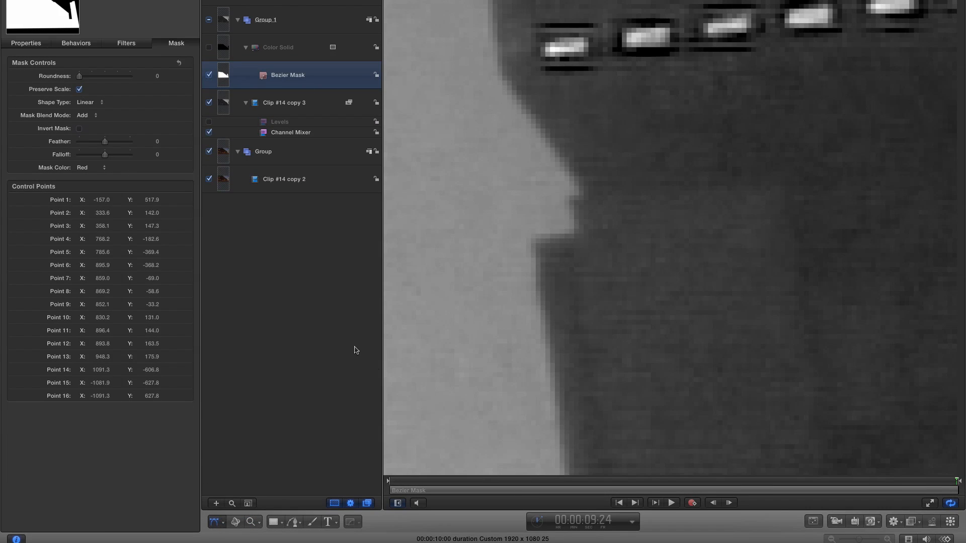
pyautogui.click(922, 6)
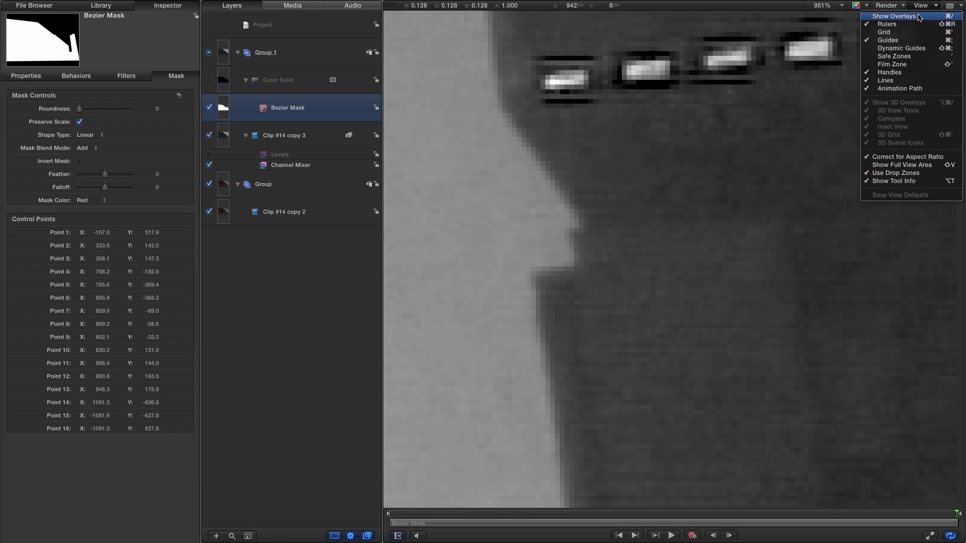
pyautogui.click(898, 16)
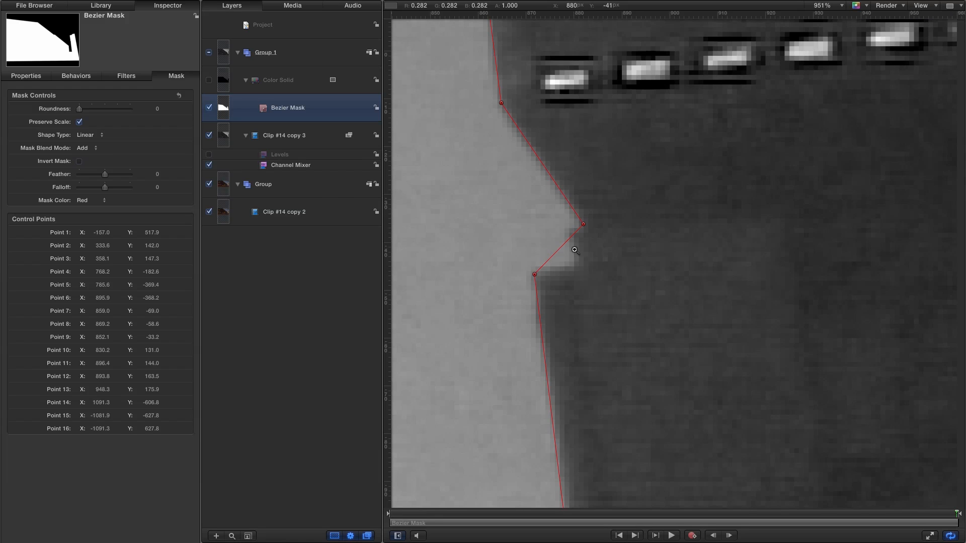
pyautogui.keyDown('super'); pyautogui.click(575, 250); pyautogui.keyUp('super')
pyautogui.keyDown('super'); pyautogui.click(574, 250); pyautogui.keyUp('super')
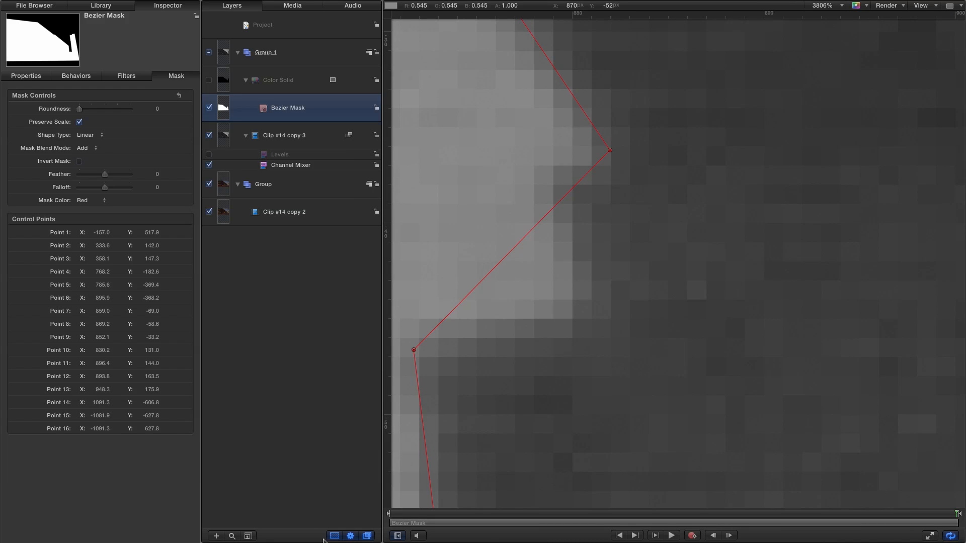
# Step: Add two control points to the Bezier mask at the tower's ledge and reposition the points to follow its stepped edge
pyautogui.click(536, 224)
pyautogui.moveTo(473, 289); pyautogui.dragTo(588, 327)
pyautogui.moveTo(537, 224); pyautogui.dragTo(569, 180)
pyautogui.moveTo(610, 150); pyautogui.dragTo(613, 164)
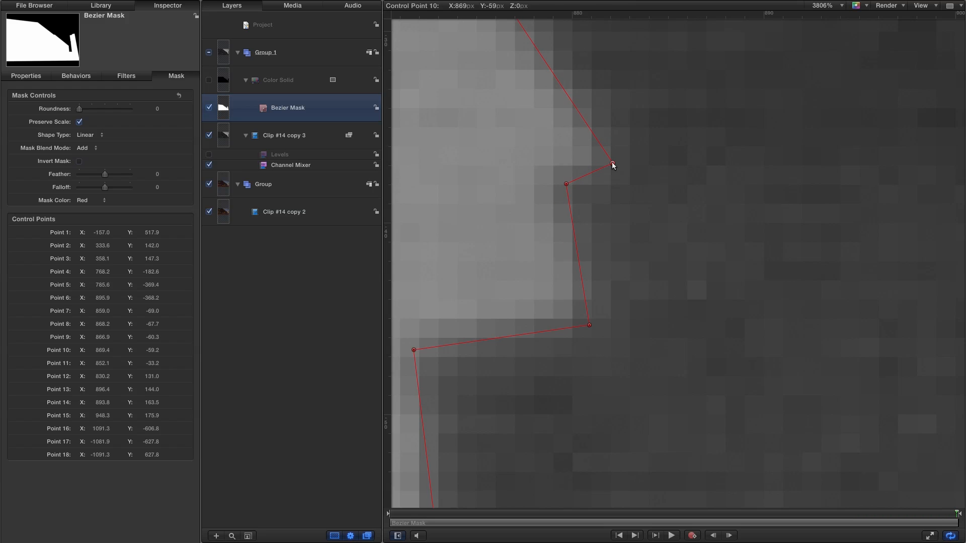
pyautogui.moveTo(588, 334); pyautogui.dragTo(589, 344)
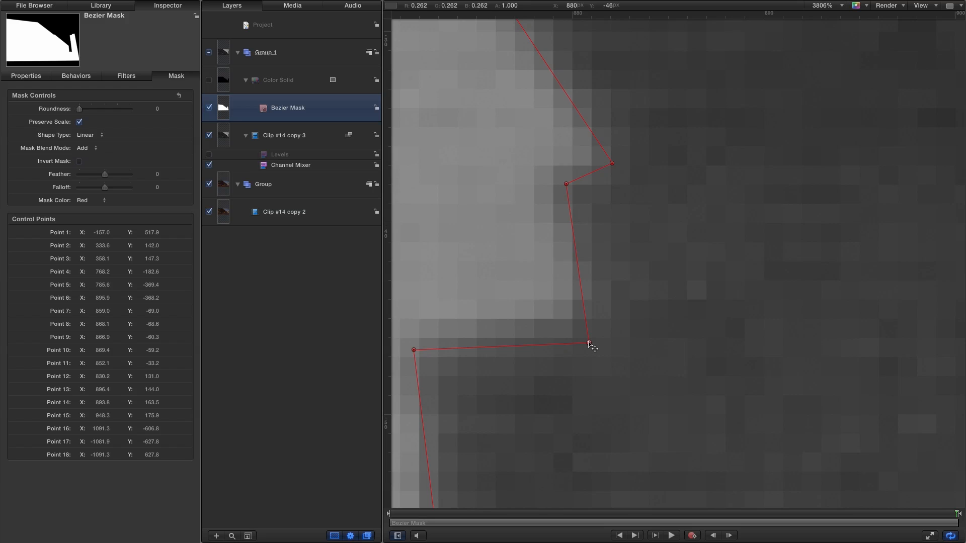
# Step: Re-enable the Color Solid and the Levels filter with the whole frame in view, and hide the overlays
pyautogui.hotkey('shift', 'z')
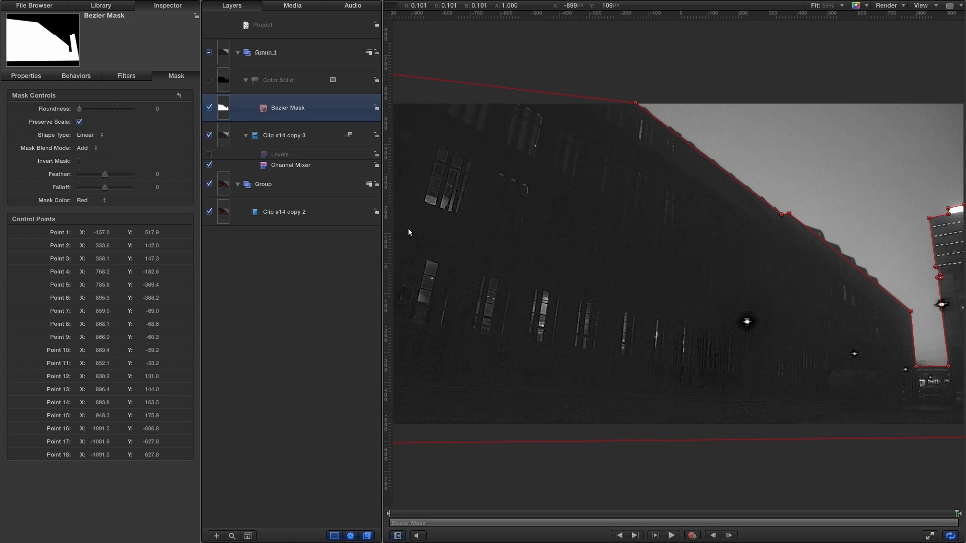
pyautogui.click(209, 81)
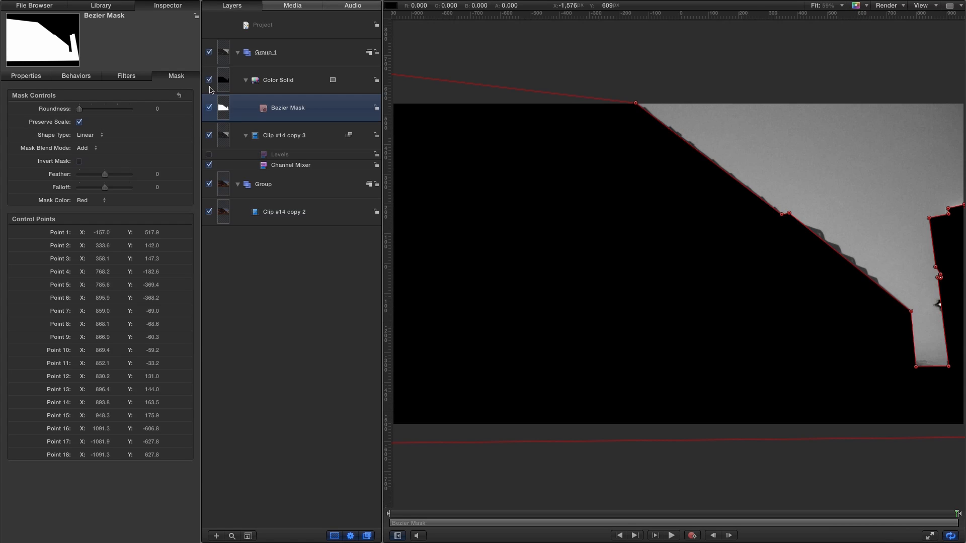
pyautogui.click(209, 155)
pyautogui.press('super+slash')
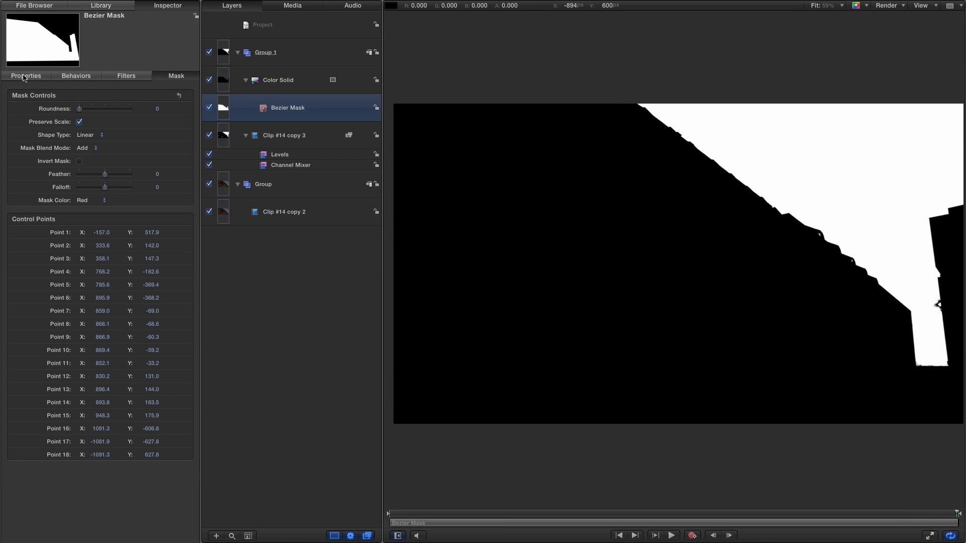
# Step: Import Sky.jpg from the Tutorial folder into a new group at the top of the layer stack
pyautogui.click(49, 8)
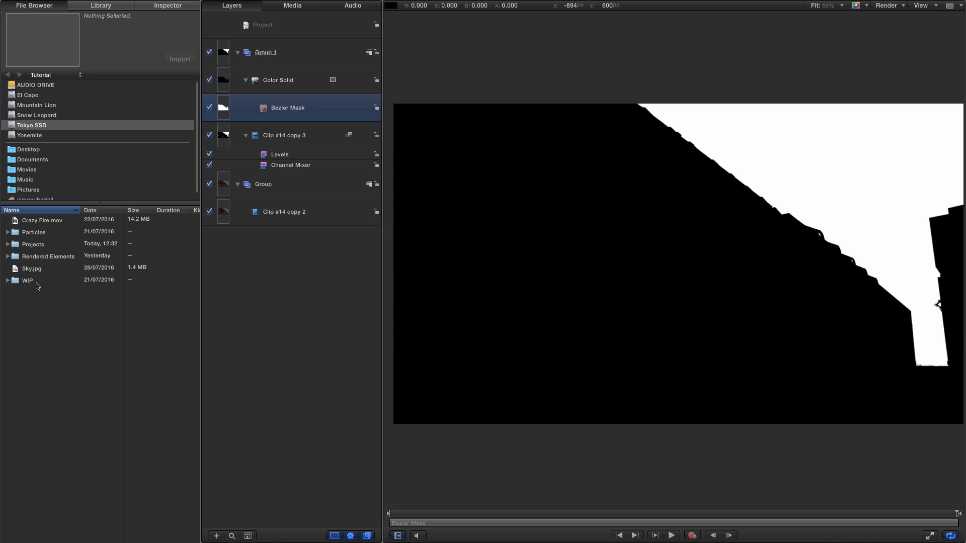
pyautogui.click(15, 270)
pyautogui.moveTo(15, 271); pyautogui.dragTo(230, 36)
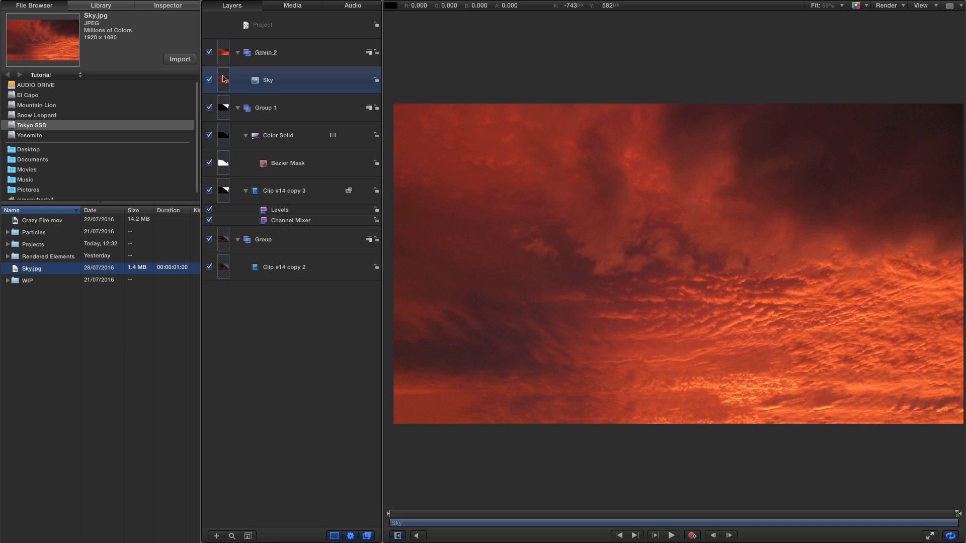
# Step: Add an image mask to the Sky layer, using Group 1 as mask source and Luminance as source channel
pyautogui.rightClick(223, 79)
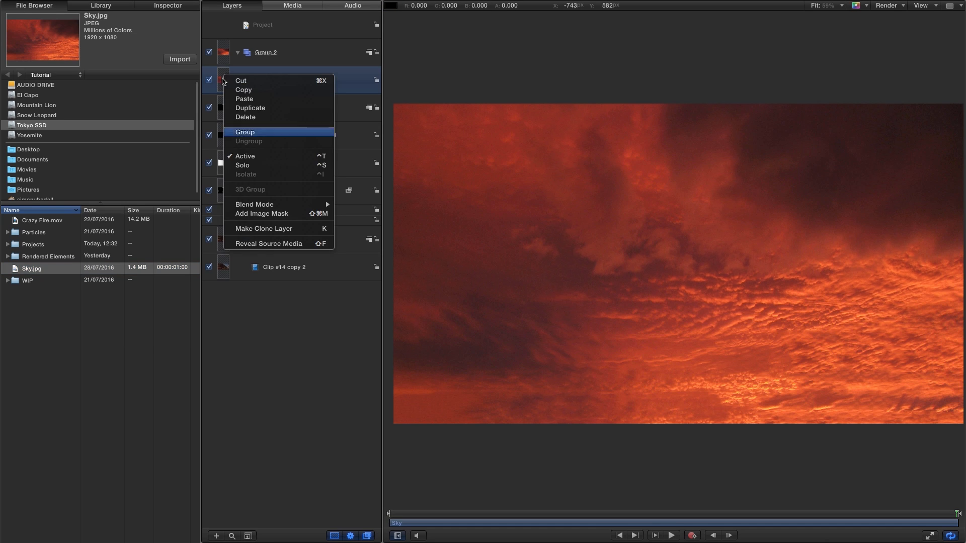
pyautogui.click(257, 215)
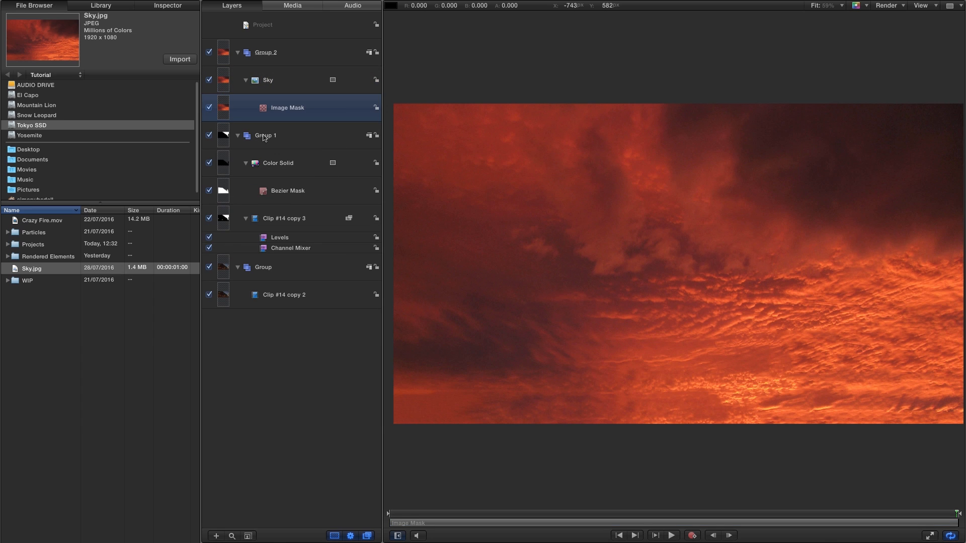
pyautogui.click(165, 8)
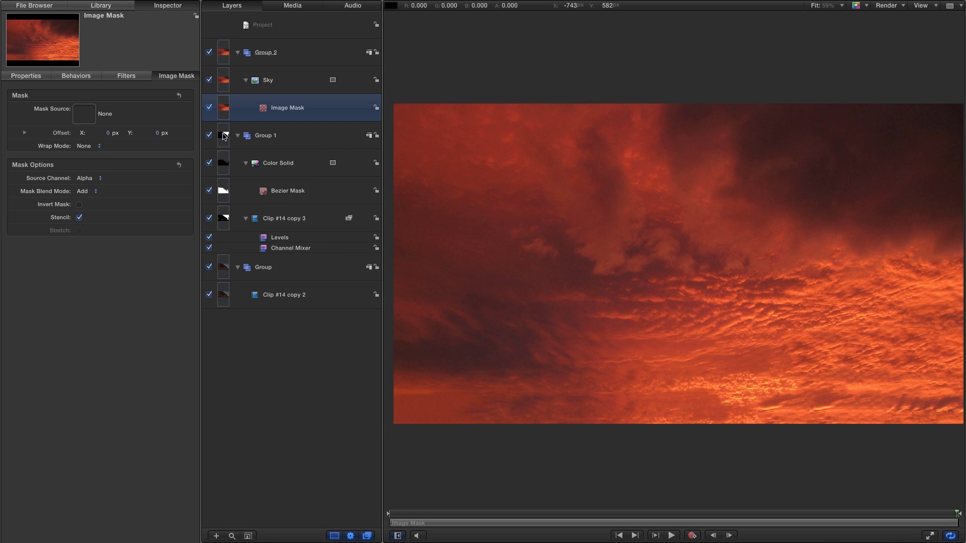
pyautogui.moveTo(222, 136); pyautogui.dragTo(79, 115)
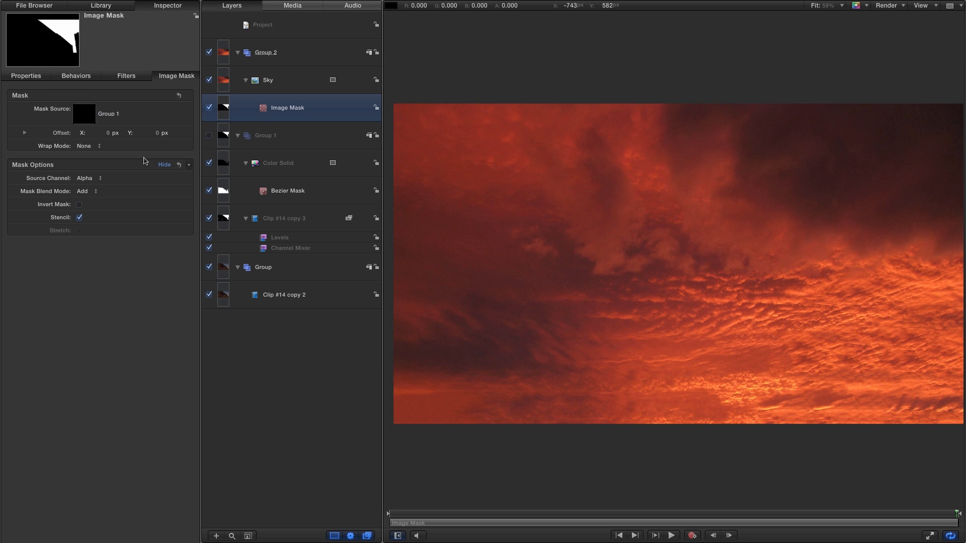
pyautogui.click(85, 178)
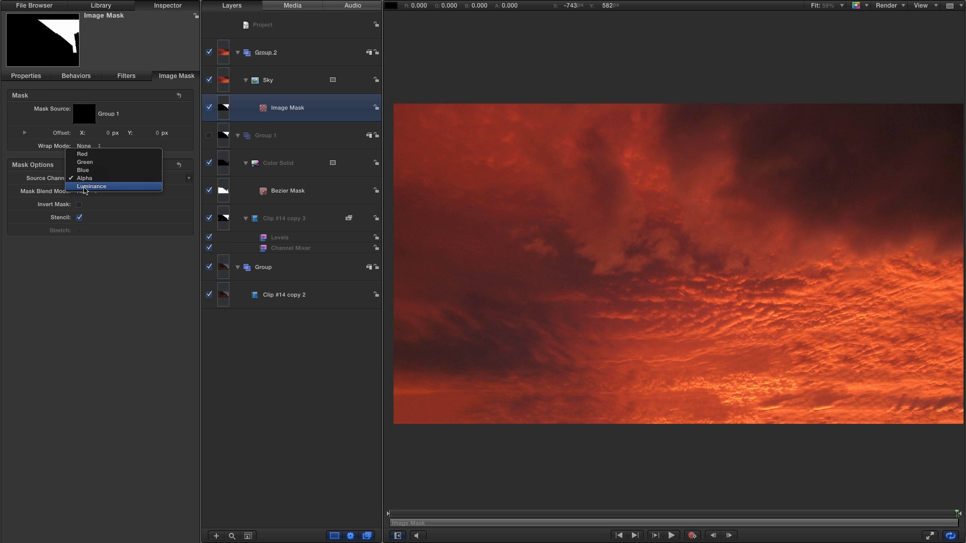
pyautogui.click(85, 188)
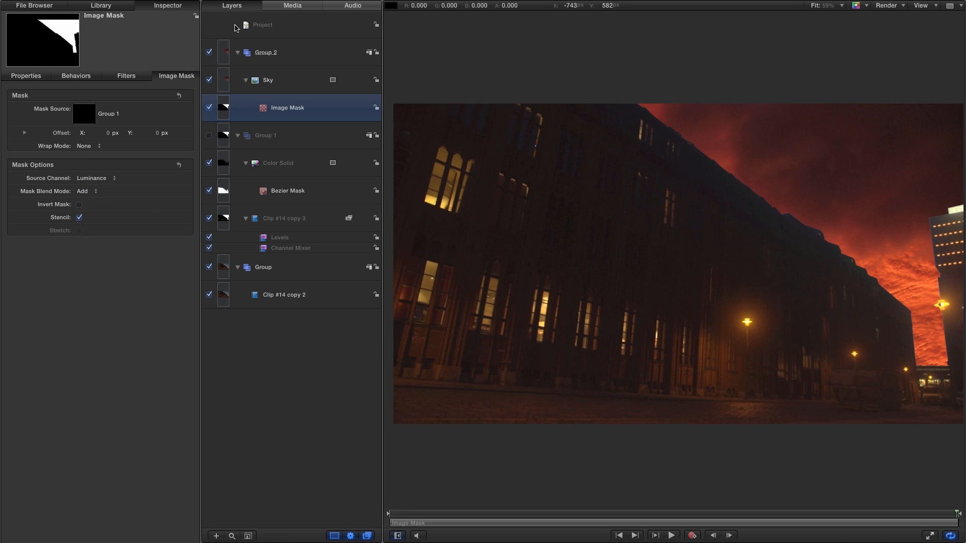
# Step: Toggle the visibility of Group 2 repeatedly to compare the original sky with the replacement, leaving the group visible
pyautogui.click(209, 52)
pyautogui.click(209, 51)
pyautogui.click(209, 52)
pyautogui.click(210, 52)
pyautogui.click(209, 52)
pyautogui.click(209, 52)
pyautogui.click(209, 52)
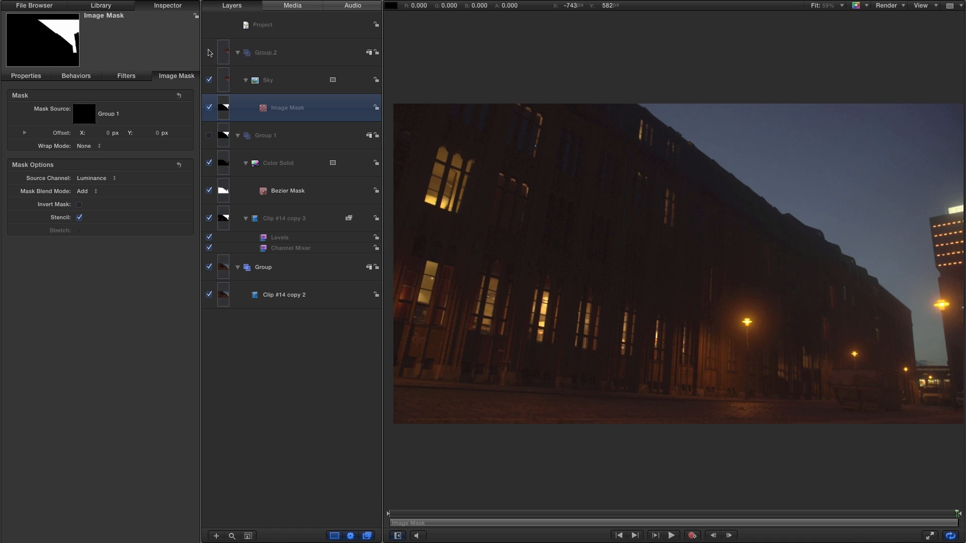
pyautogui.click(210, 52)
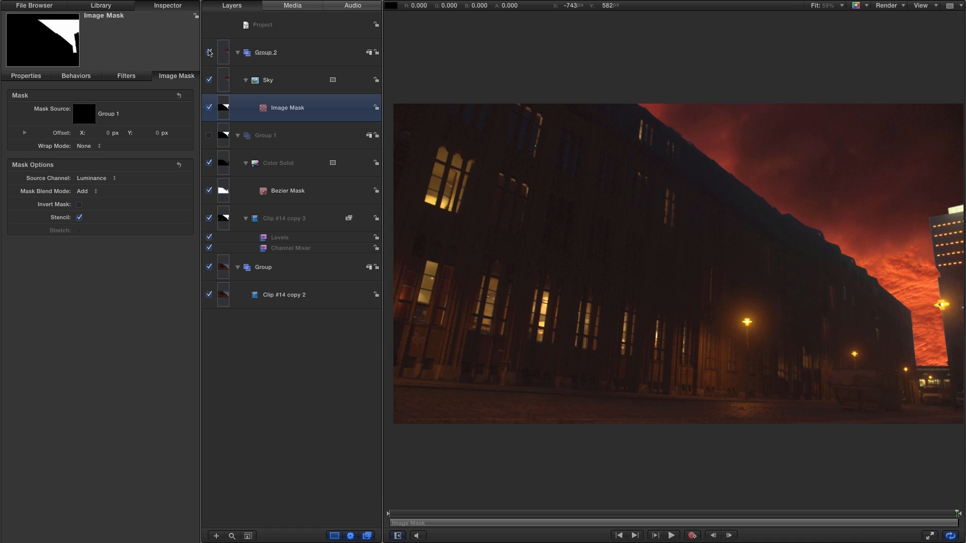
# Step: Set the Sky layer's opacity to 90%
pyautogui.click(224, 84)
pyautogui.click(40, 76)
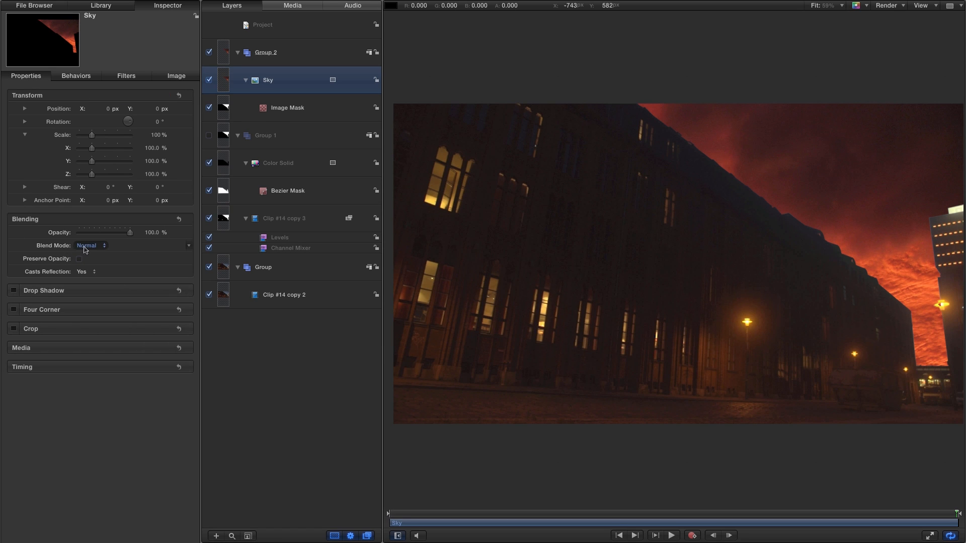
pyautogui.click(152, 232)
pyautogui.write('90')
pyautogui.press('Return')
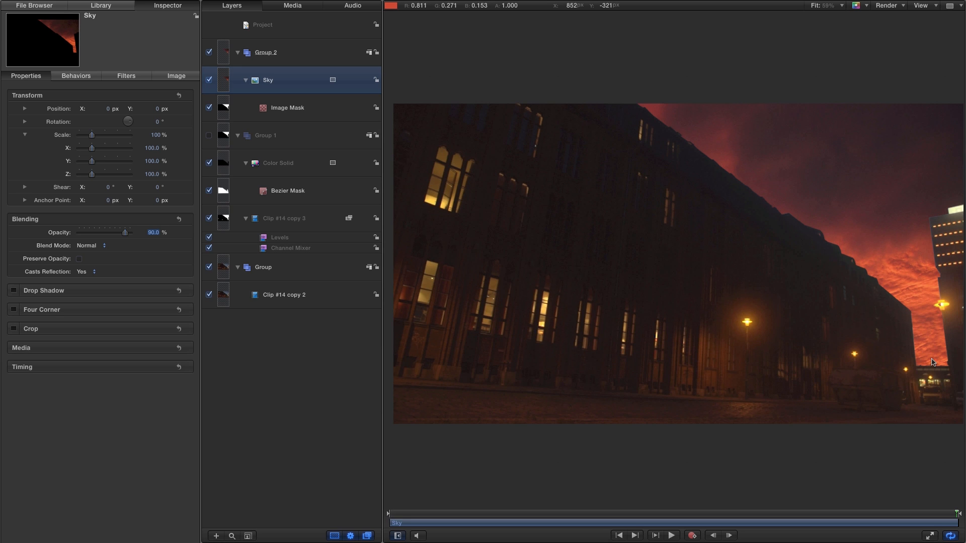
# Step: Rename Group 2 as SKY and Group 1 as SKY MATTE, and collapse both groups
pyautogui.doubleClick(266, 52)
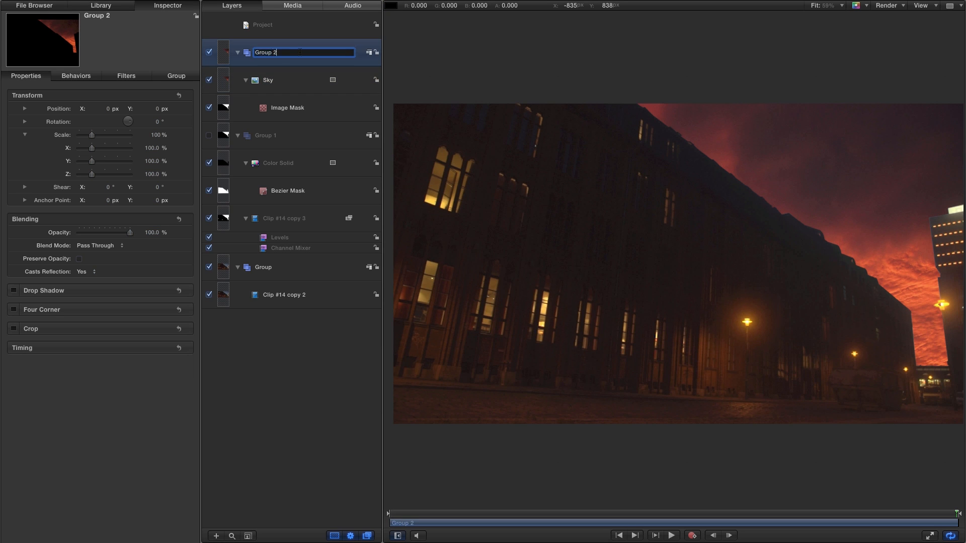
pyautogui.write('S')
pyautogui.press('Return')
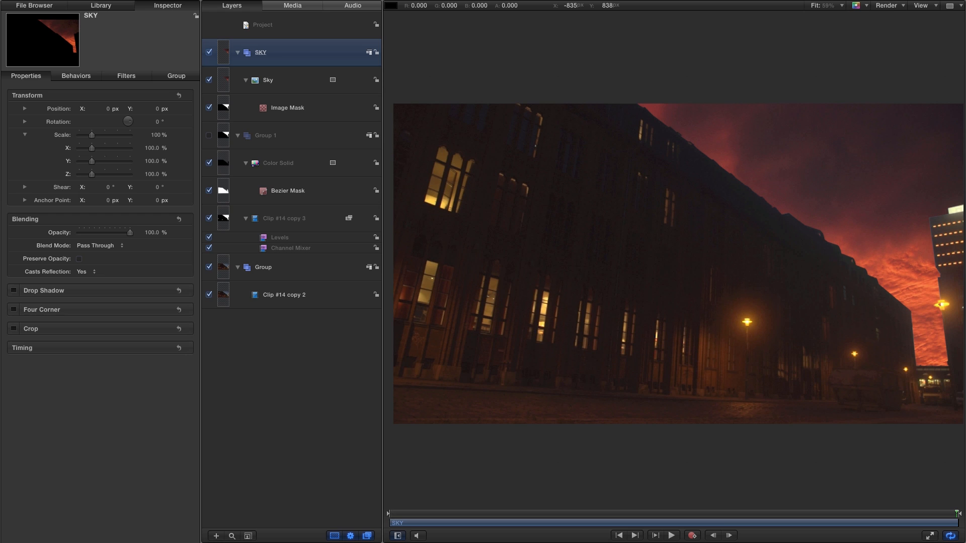
pyautogui.doubleClick(262, 137)
pyautogui.write('SKY')
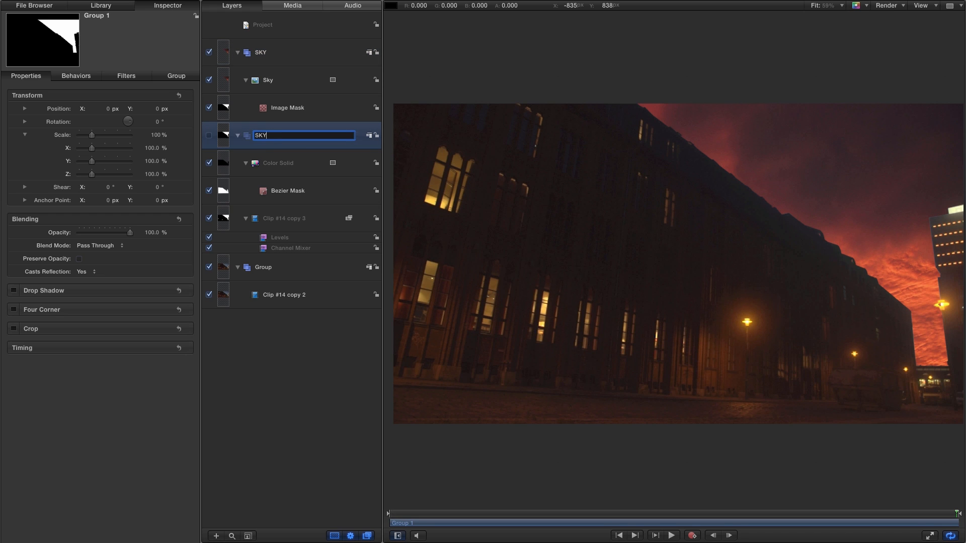
pyautogui.write(' MATTE')
pyautogui.press('Return')
pyautogui.click(237, 135)
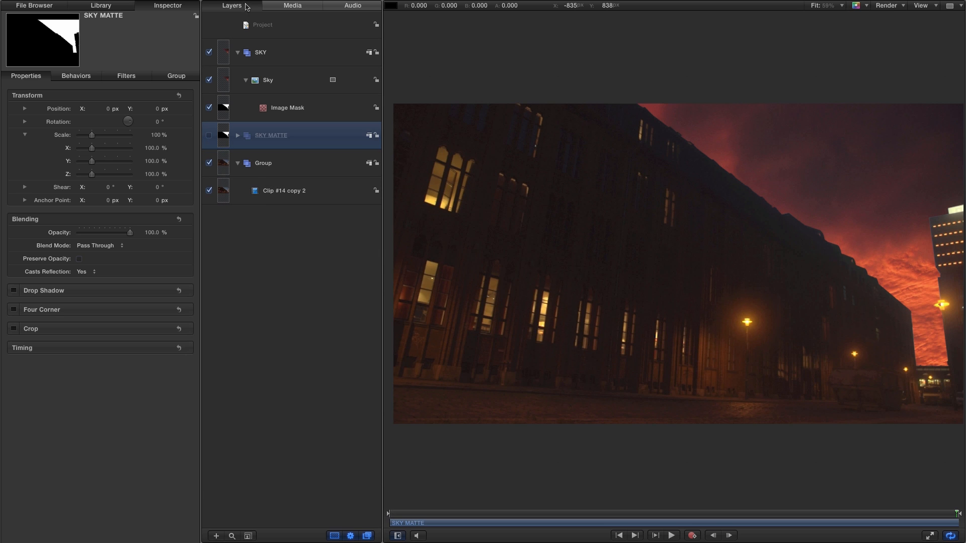
pyautogui.click(238, 52)
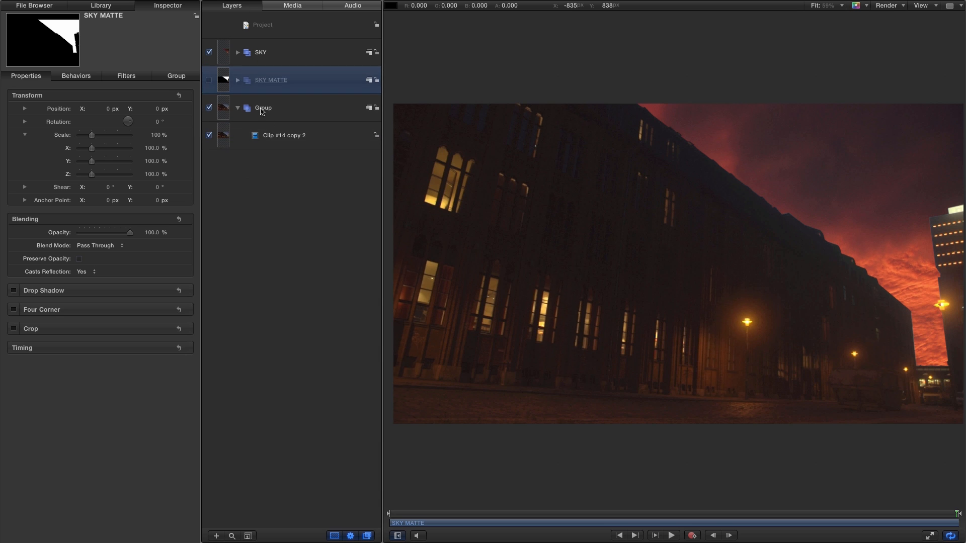
# Step: Rename the group containing Clip #14 copy 2 as ACTION
pyautogui.click(261, 110)
pyautogui.click(286, 110)
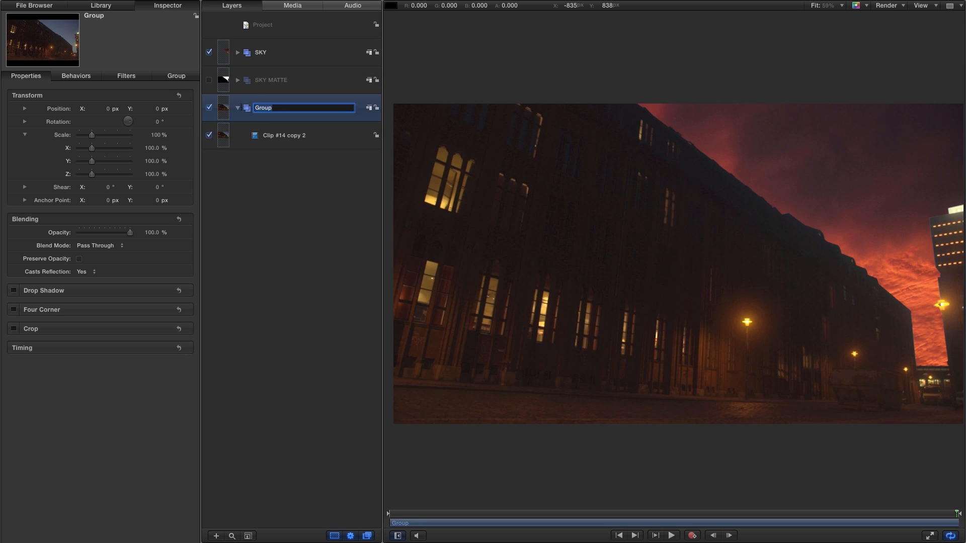
pyautogui.write('ACTION')
pyautogui.press('Return')
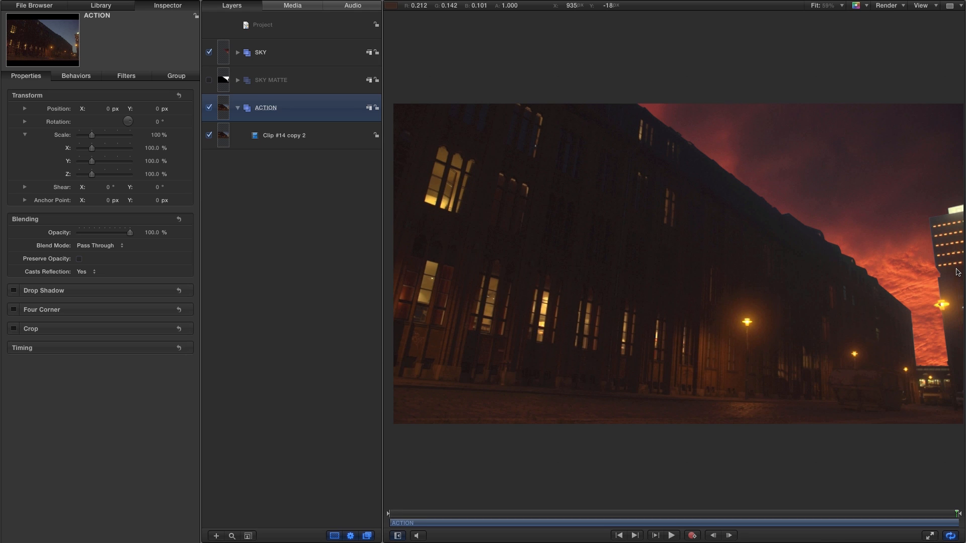
# Step: Apply the Color Balance filter to Clip #14 copy 2 in the ACTION group
pyautogui.click(222, 135)
pyautogui.click(101, 6)
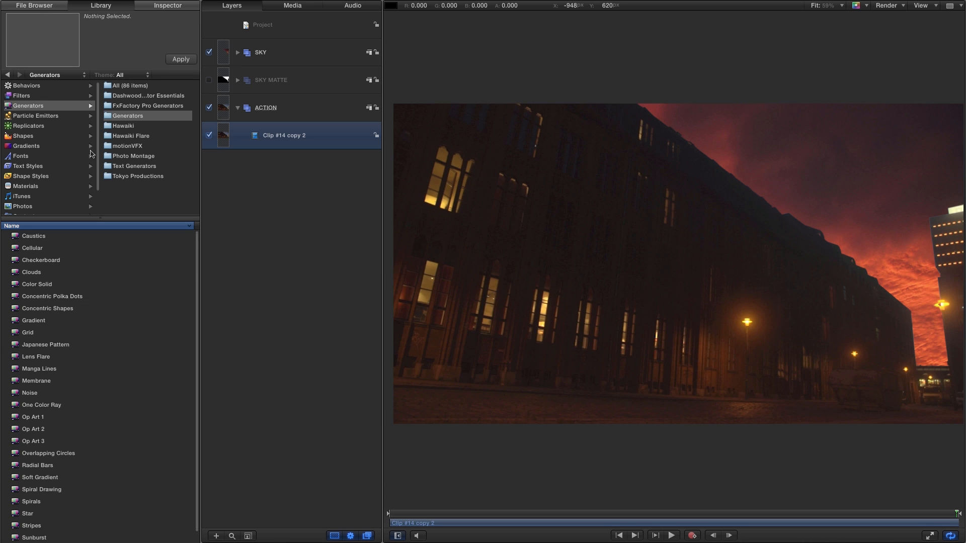
pyautogui.click(22, 95)
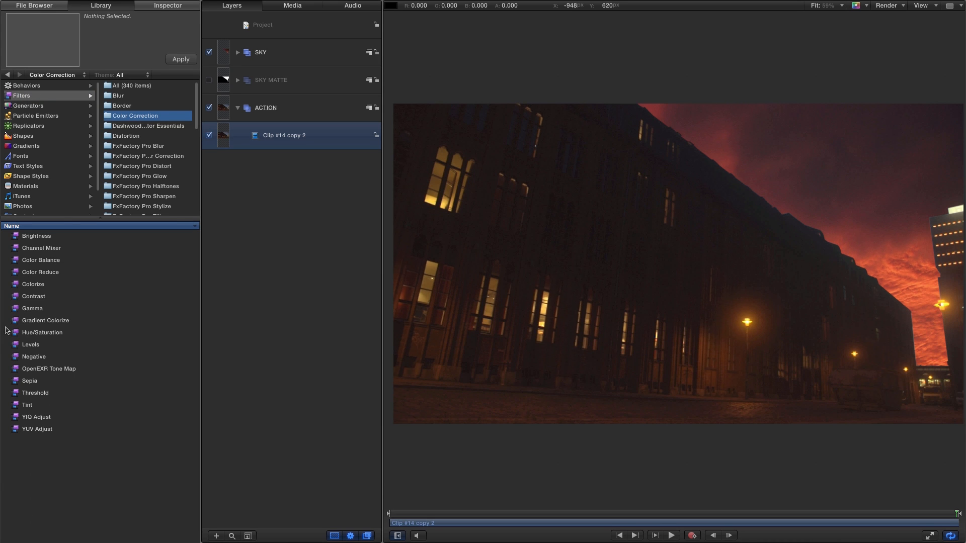
pyautogui.moveTo(12, 265); pyautogui.dragTo(213, 150)
# Step: Adjust the Color Balance colours, shifting the shadows slightly toward blue, the midtones slightly toward yellow-green and the highlights toward warm yellow
pyautogui.click(160, 4)
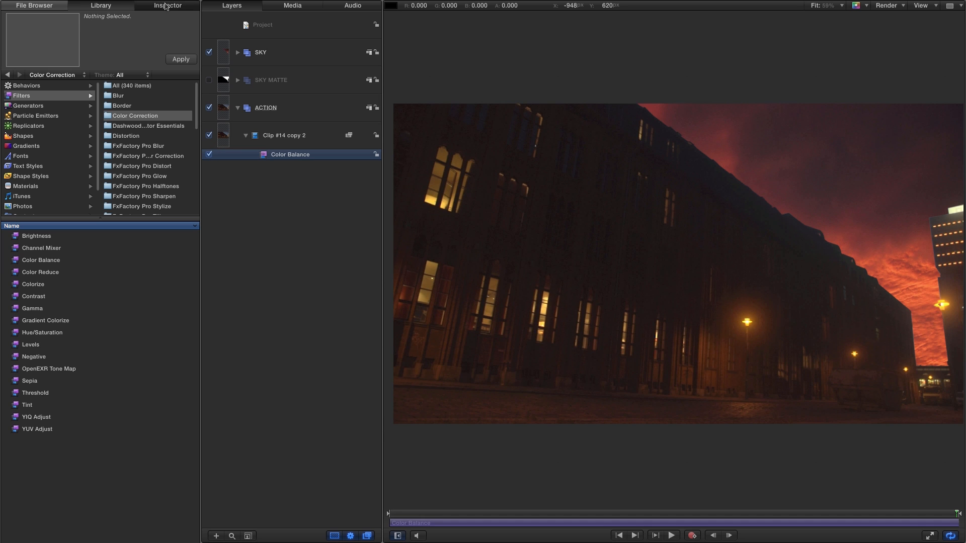
pyautogui.click(84, 108)
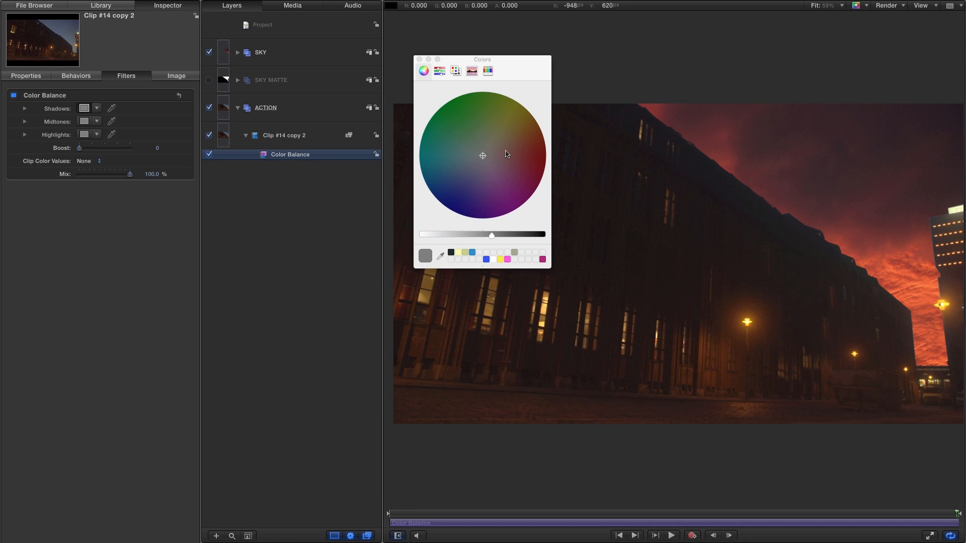
pyautogui.moveTo(483, 156); pyautogui.dragTo(481, 158)
pyautogui.click(83, 122)
pyautogui.moveTo(481, 156); pyautogui.dragTo(484, 152)
pyautogui.click(84, 135)
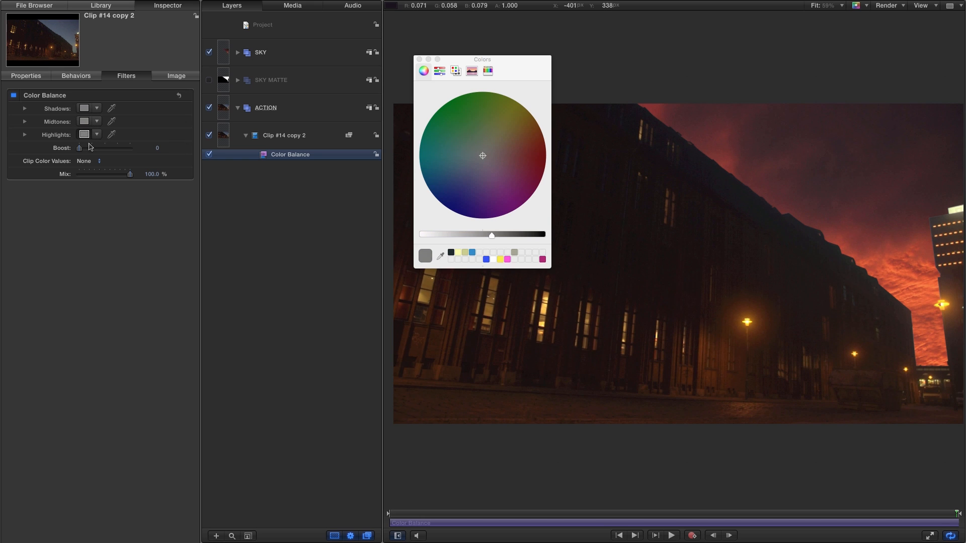
pyautogui.moveTo(484, 157); pyautogui.dragTo(499, 136)
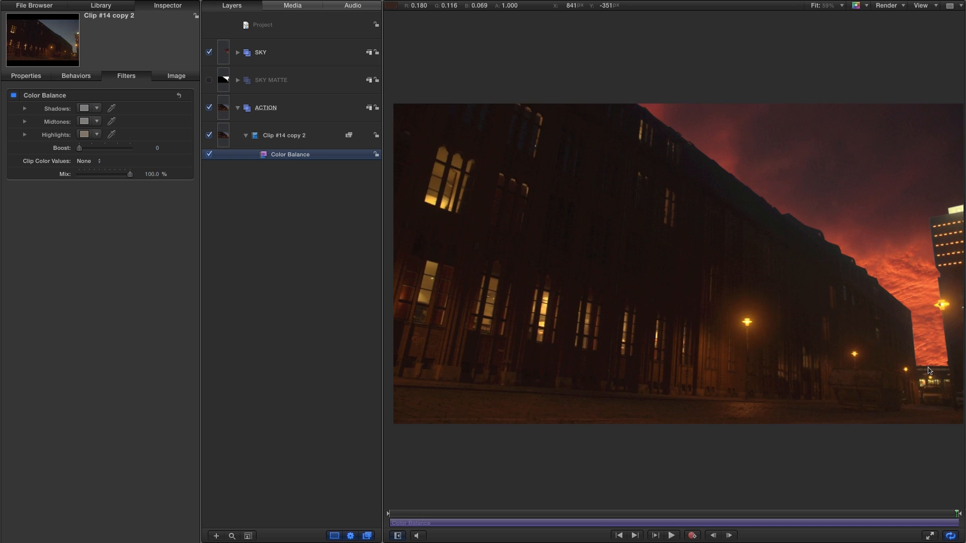
# Step: Inspect the street lamp overlapping the sky at close range, and make a clone layer of Clip #14 copy 2
pyautogui.keyDown('super'); pyautogui.click(943, 308); pyautogui.keyUp('super')
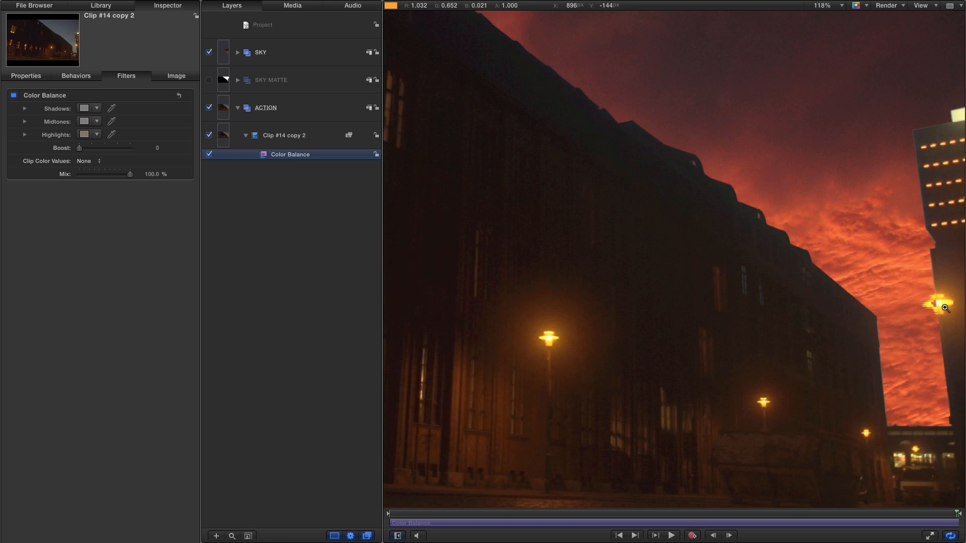
pyautogui.keyDown('super'); pyautogui.click(943, 308); pyautogui.keyUp('super')
pyautogui.moveTo(955, 328); pyautogui.dragTo(714, 290)
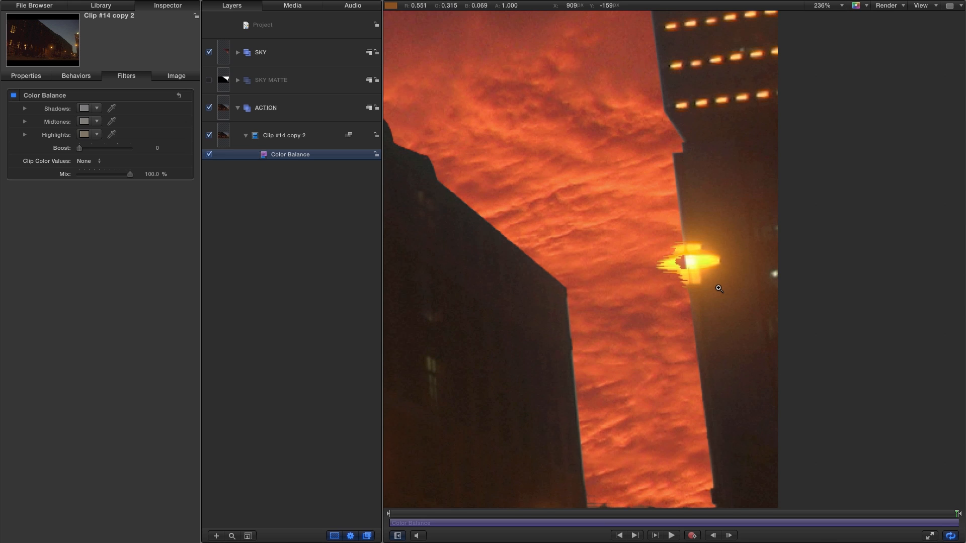
pyautogui.scroll(-5, 719, 289)
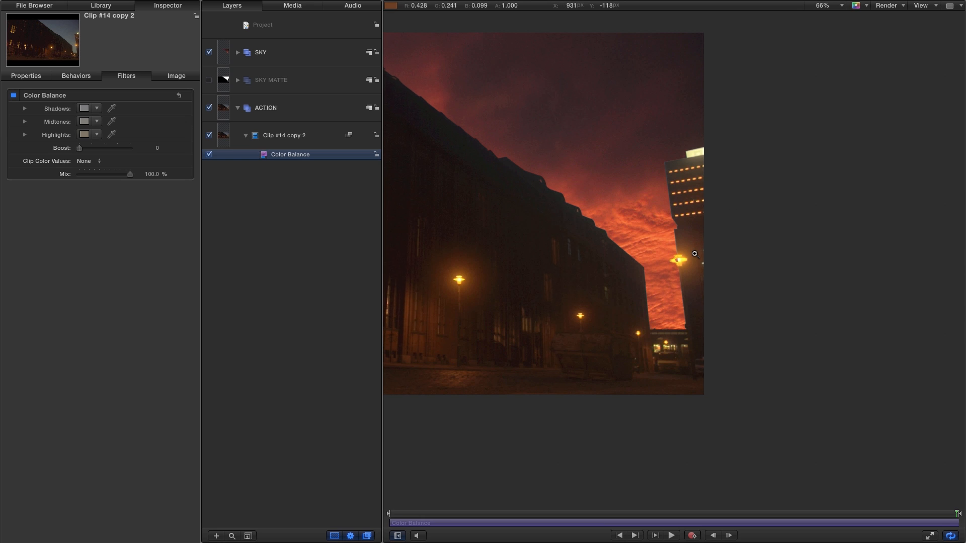
pyautogui.click(223, 136)
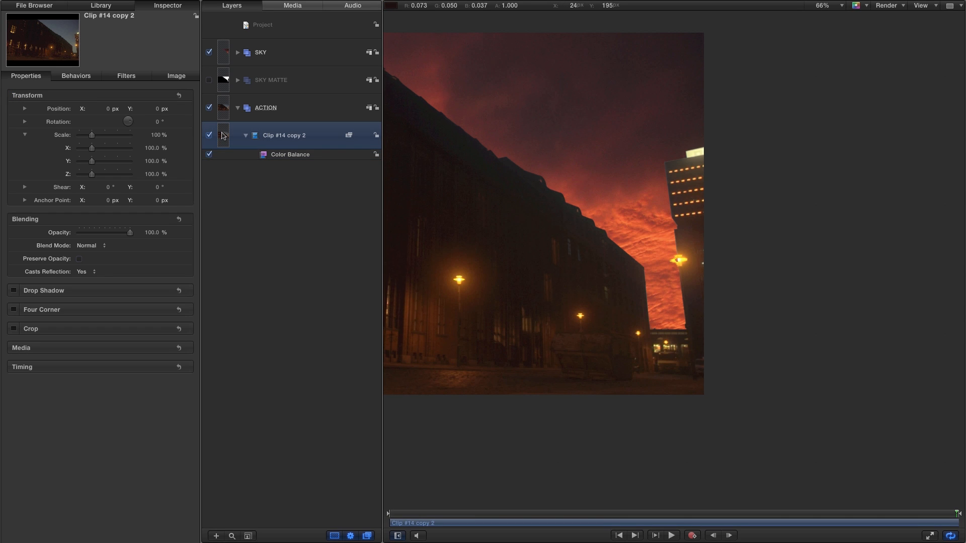
pyautogui.rightClick(223, 135)
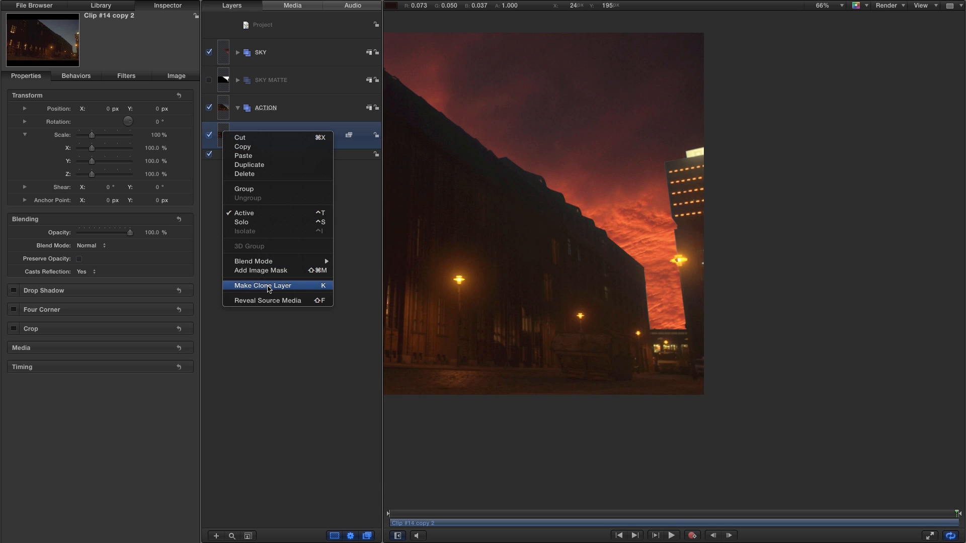
pyautogui.click(266, 283)
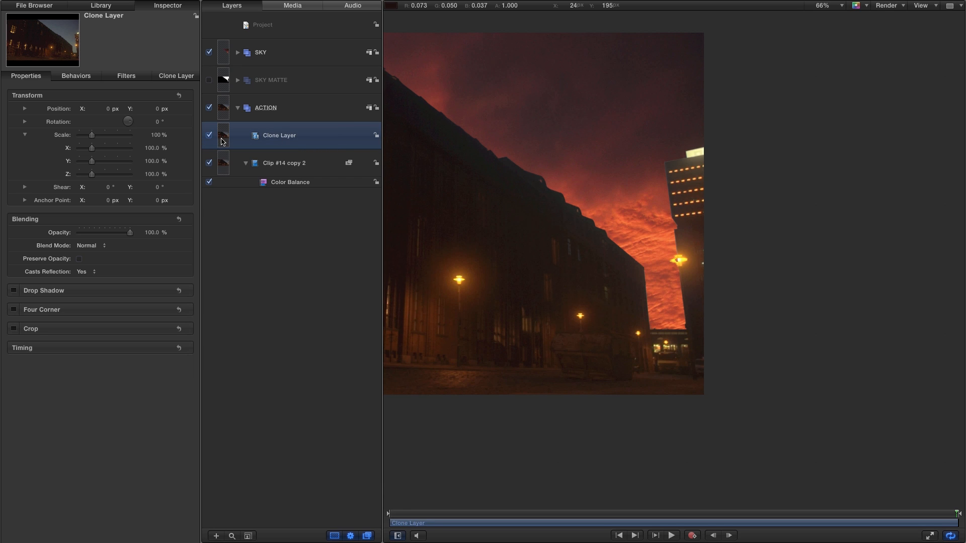
# Step: Move the clone layer into a new group above SKY and rename that group LIGHTS
pyautogui.moveTo(223, 137)
pyautogui.mouseDown()
pyautogui.moveTo(528, 98)
pyautogui.moveTo(234, 31)
pyautogui.mouseUp()
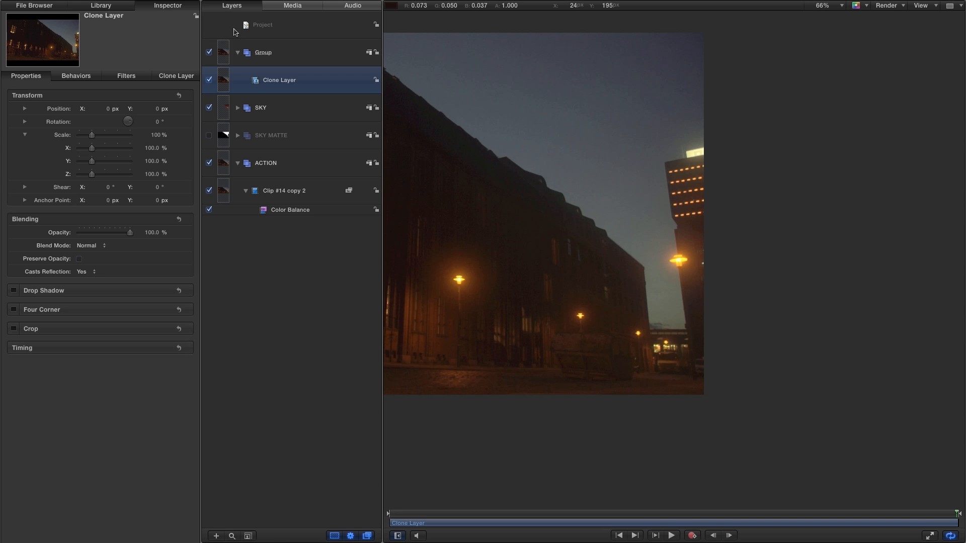
pyautogui.doubleClick(274, 53)
pyautogui.write('LIGHTS')
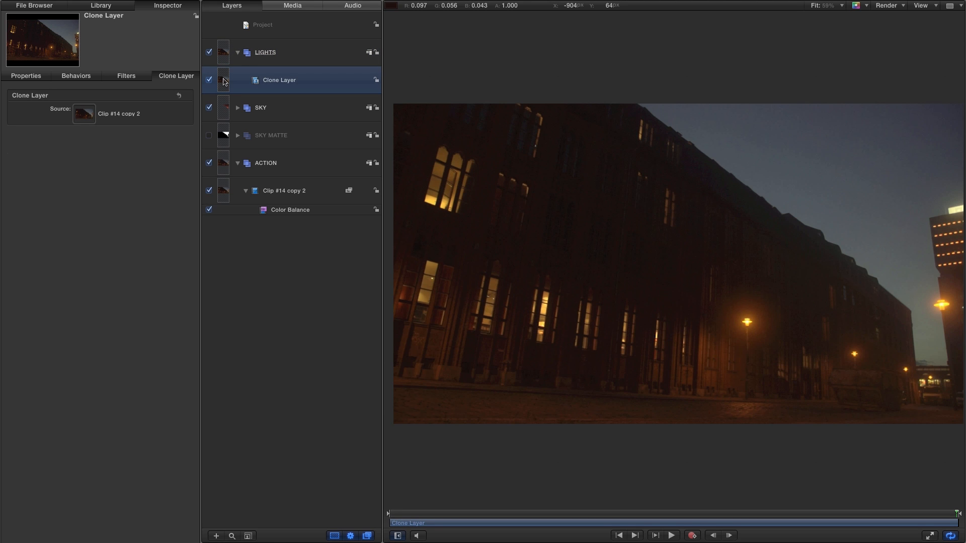
# Step: Draw a circle mask with a radius of about 76 on the clone layer, centred on the street lamp beside the tower
pyautogui.moveTo(937, 330); pyautogui.dragTo(679, 323)
pyautogui.click(680, 321)
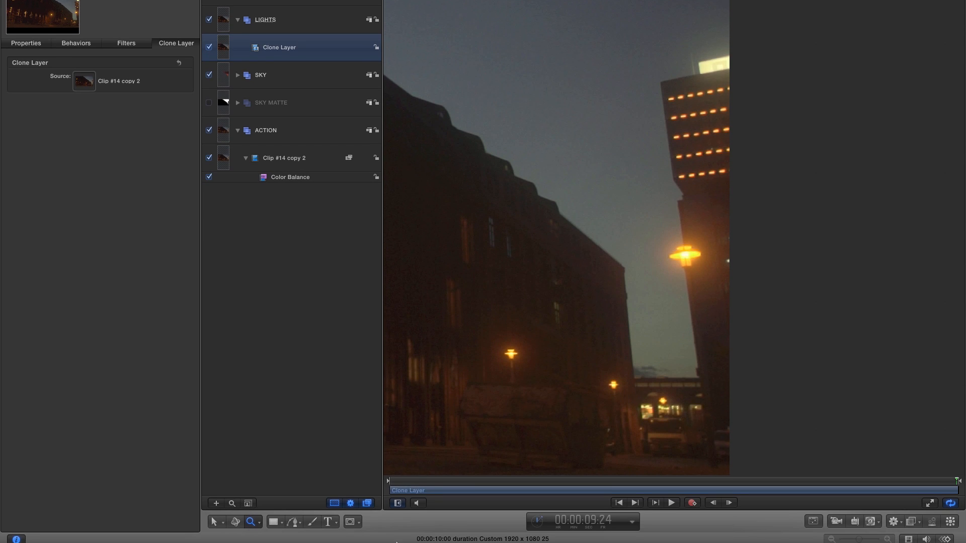
pyautogui.moveTo(351, 527); pyautogui.dragTo(388, 451)
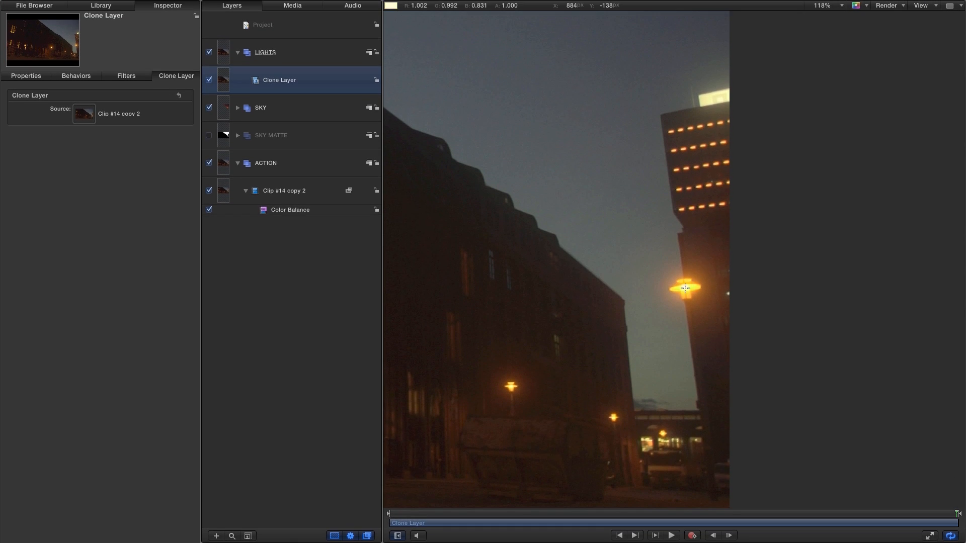
pyautogui.moveTo(685, 288)
pyautogui.mouseDown()
pyautogui.moveTo(741, 321)
pyautogui.moveTo(730, 318)
pyautogui.mouseUp()
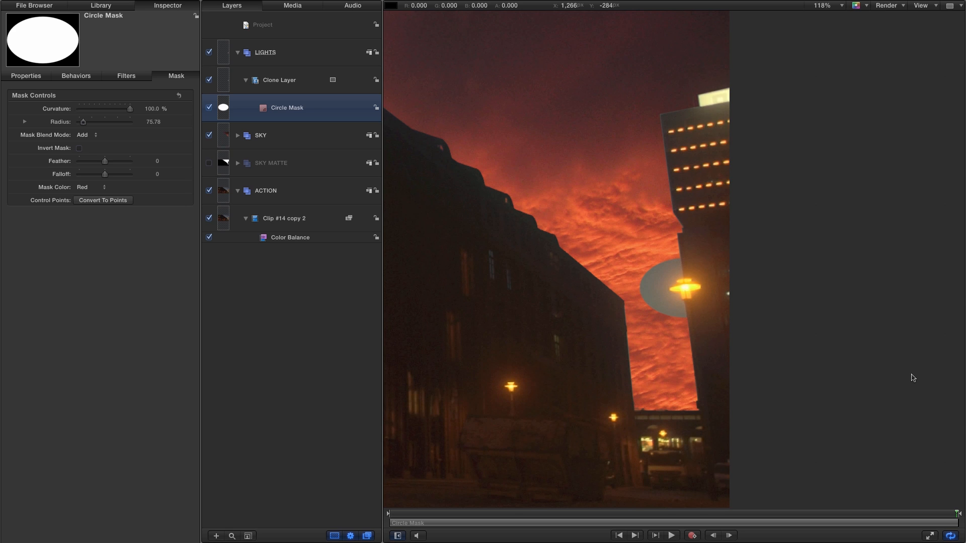
# Step: Set the LIGHTS group's blend mode to Lighten
pyautogui.click(221, 50)
pyautogui.click(30, 77)
pyautogui.click(74, 246)
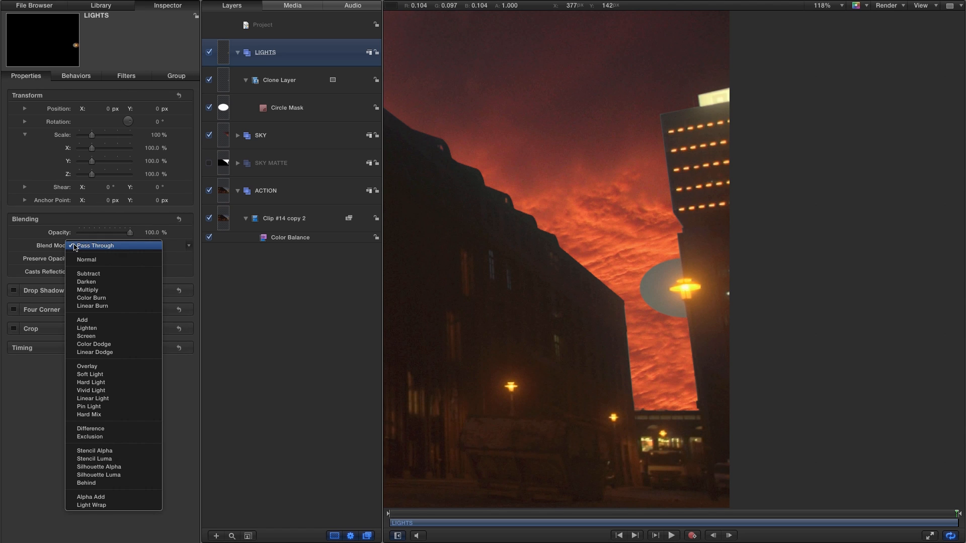
pyautogui.click(104, 332)
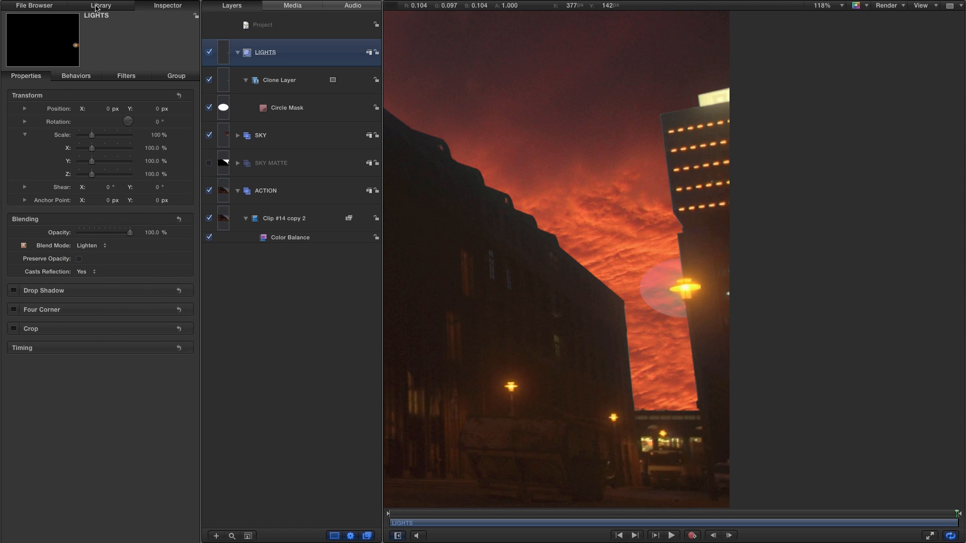
# Step: Add a Levels filter to the LIGHTS group and raise its RGB black input level to 0.19
pyautogui.click(97, 6)
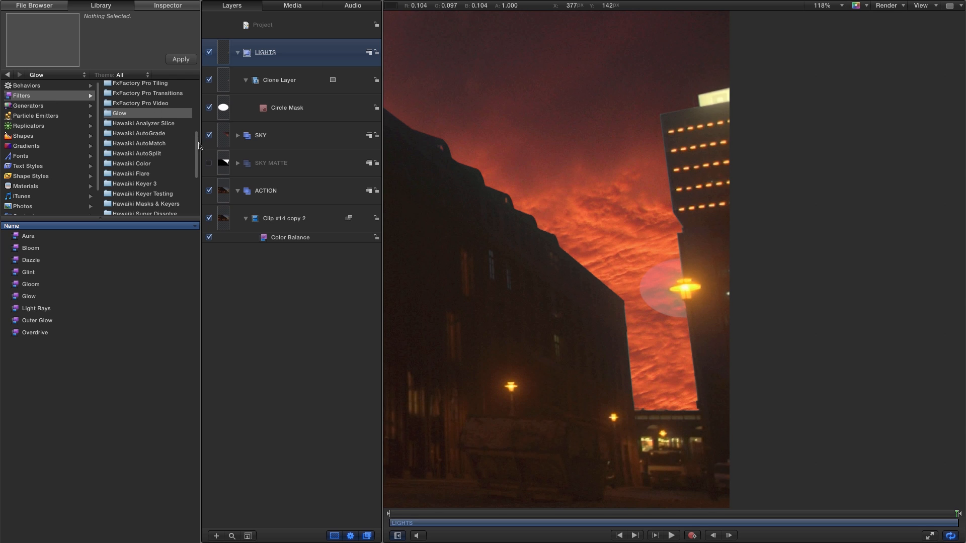
pyautogui.moveTo(197, 144); pyautogui.dragTo(202, 82)
pyautogui.click(127, 115)
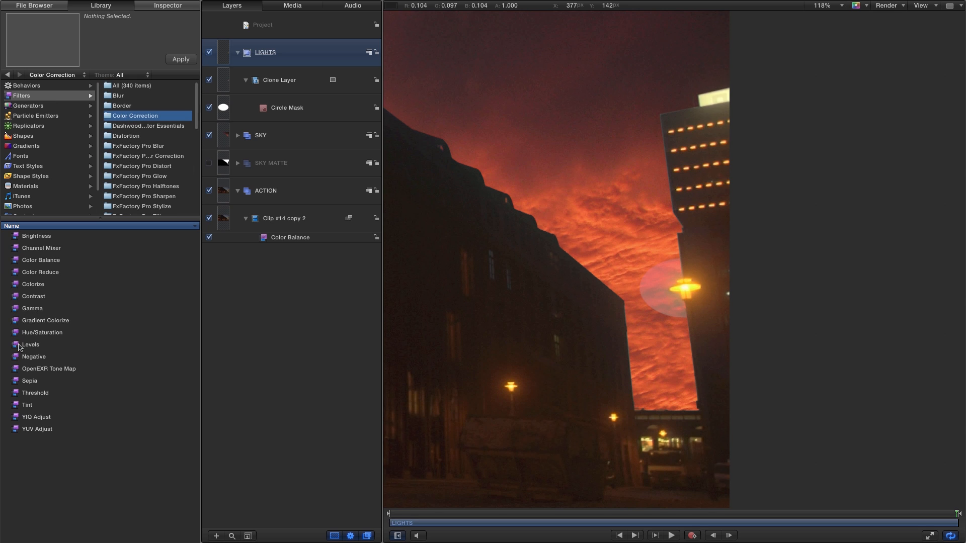
pyautogui.moveTo(15, 346); pyautogui.dragTo(234, 60)
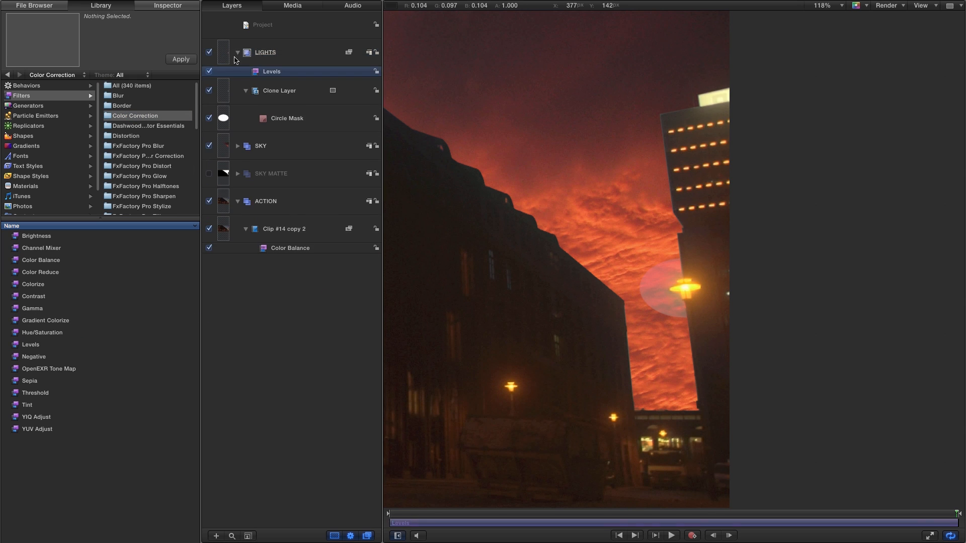
pyautogui.click(167, 5)
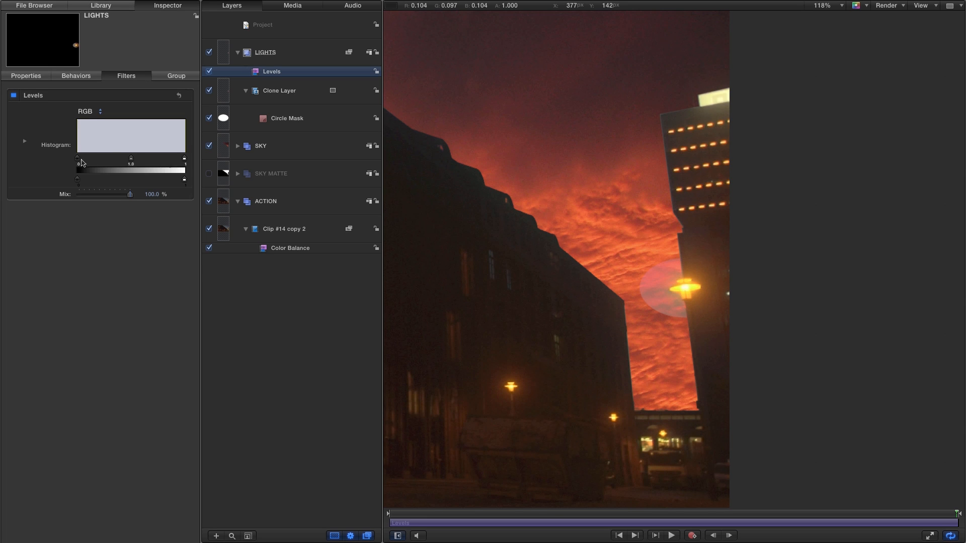
pyautogui.moveTo(78, 159); pyautogui.dragTo(98, 160)
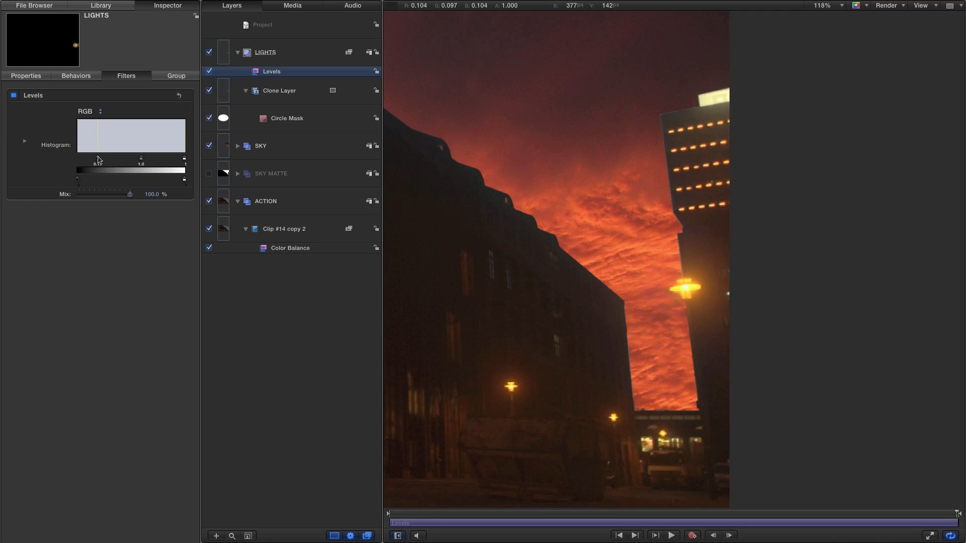
# Step: Toggle the LIGHTS group's visibility repeatedly to compare the street lamp with and without it, leaving the group visible
pyautogui.click(209, 52)
pyautogui.click(209, 52)
pyautogui.click(209, 53)
pyautogui.click(209, 53)
pyautogui.click(210, 53)
pyautogui.click(209, 52)
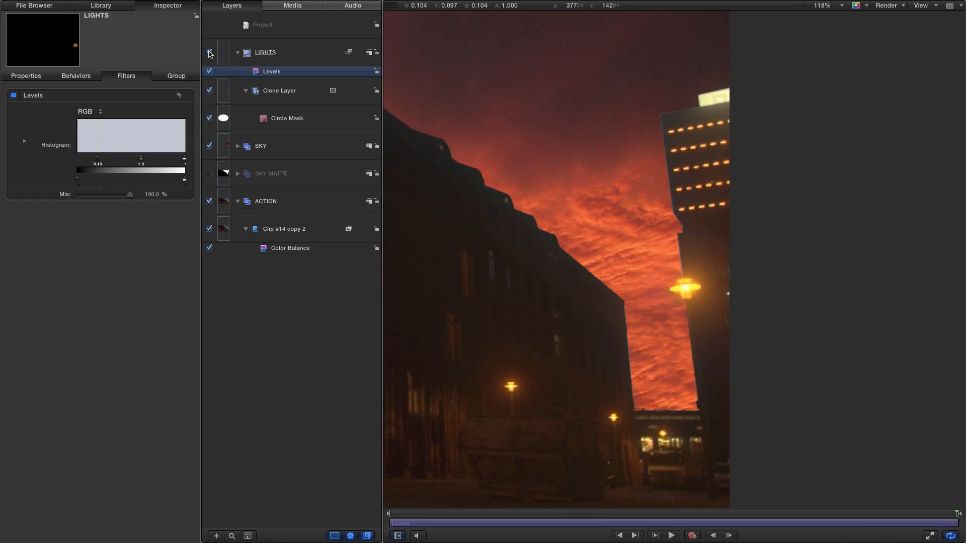
# Step: Set the circle mask's feather to -10
pyautogui.click(224, 120)
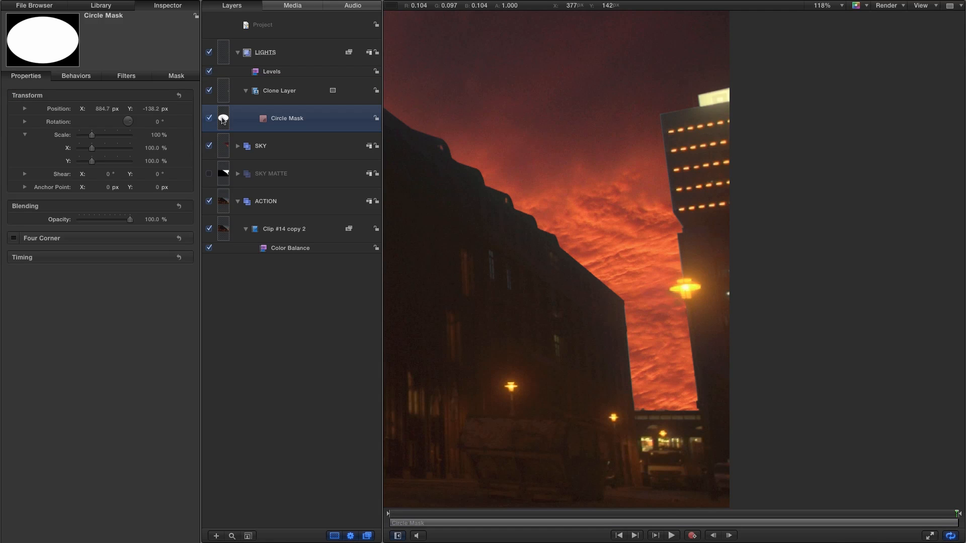
pyautogui.click(177, 76)
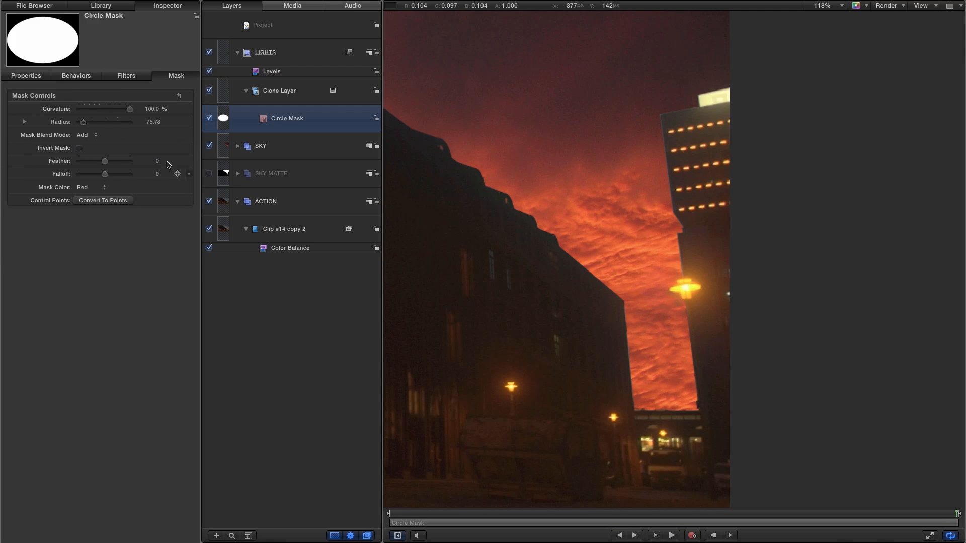
pyautogui.moveTo(158, 161); pyautogui.dragTo(153, 162)
pyautogui.doubleClick(157, 161)
pyautogui.write('-10')
pyautogui.press('Return')
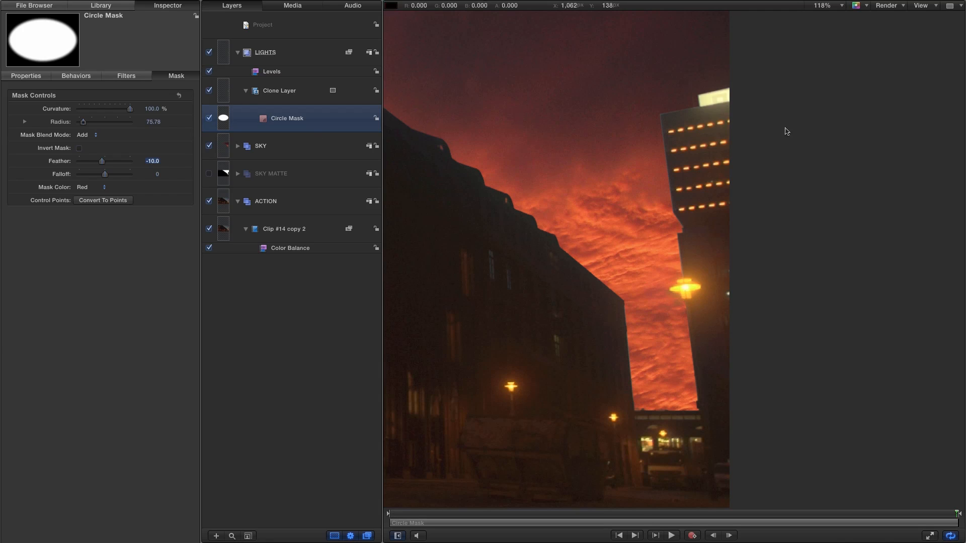
# Step: Draw a closed four-point Bezier mask on the clone layer around the illuminated sign on top of the tower
pyautogui.click(231, 96)
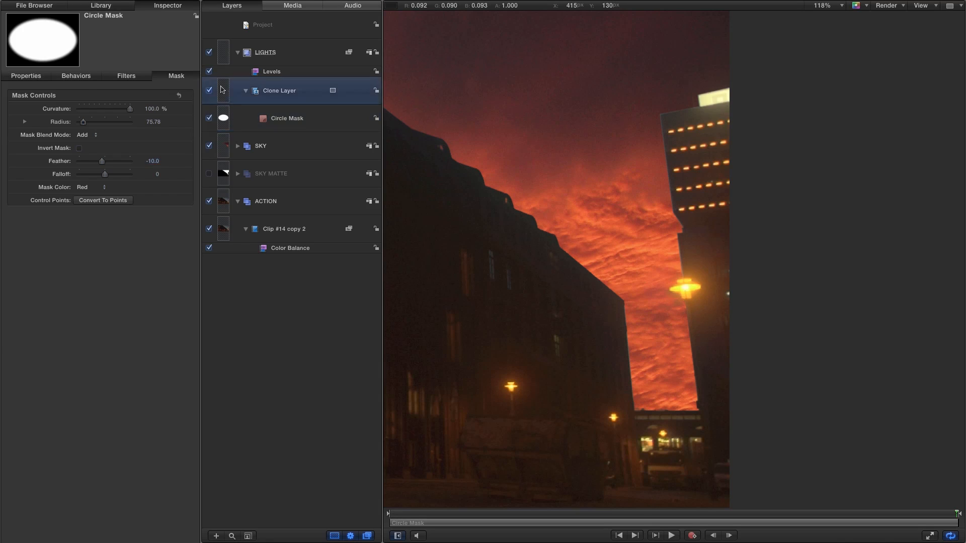
pyautogui.click(352, 522)
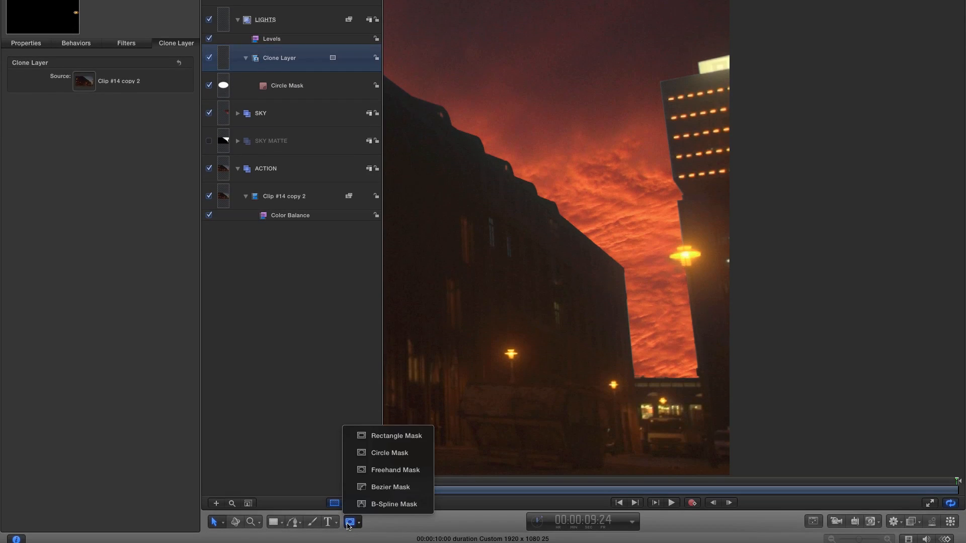
pyautogui.click(388, 487)
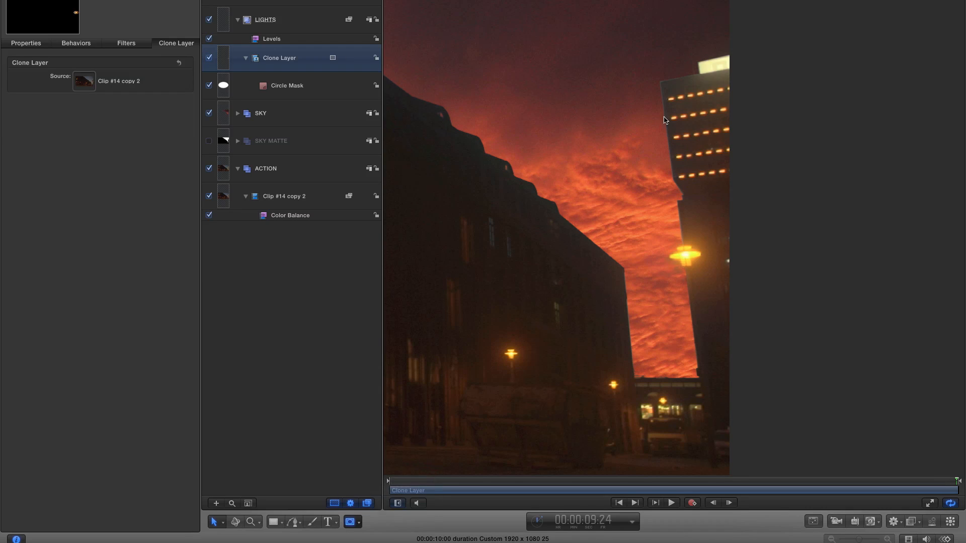
pyautogui.click(676, 103)
pyautogui.click(833, 87)
pyautogui.click(805, 15)
pyautogui.click(660, 29)
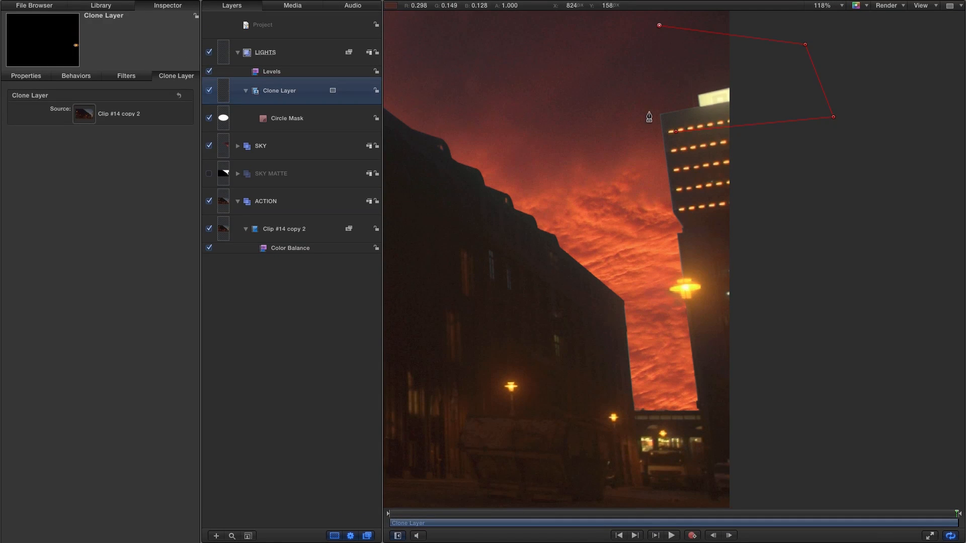
pyautogui.click(676, 132)
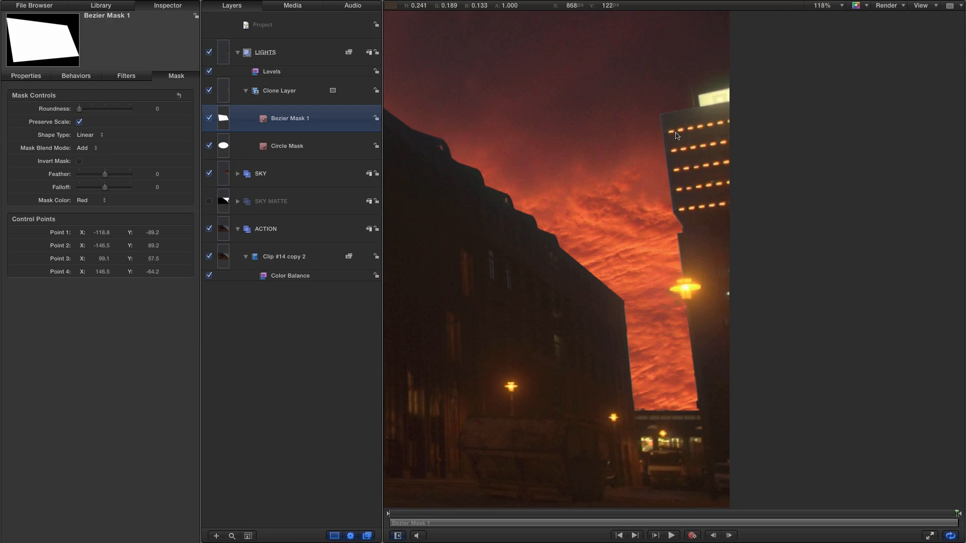
# Step: Compare the tower sign with the Bezier mask off and on, and set that mask's feather to -10
pyautogui.click(210, 117)
pyautogui.click(209, 118)
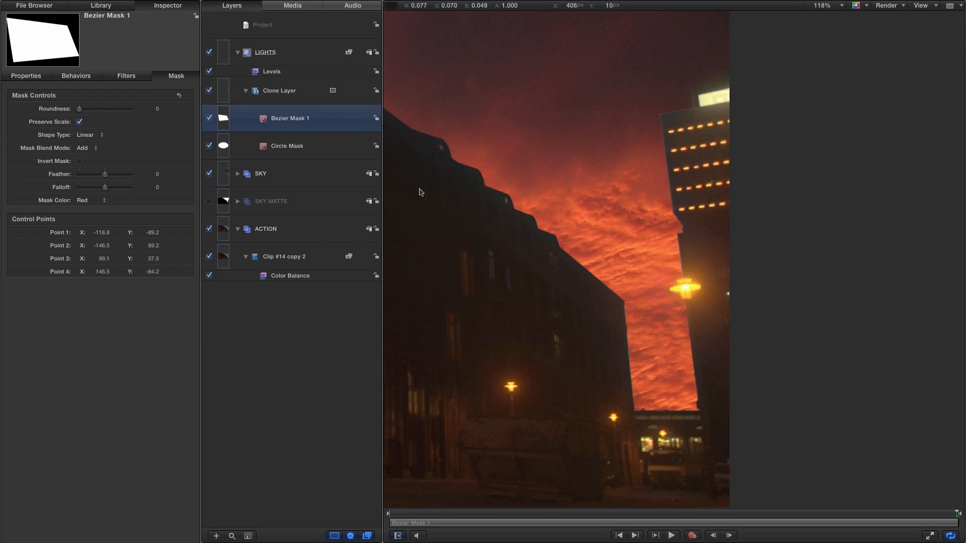
pyautogui.click(157, 174)
pyautogui.write('-10')
pyautogui.press('Return')
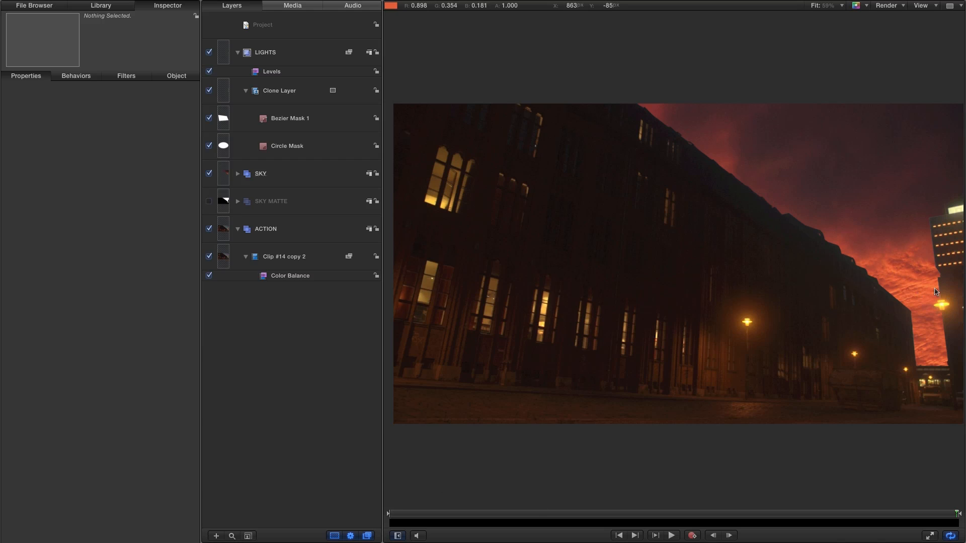
# Step: Apply the Glint filter from the Glow category to the LIGHTS group
pyautogui.click(222, 56)
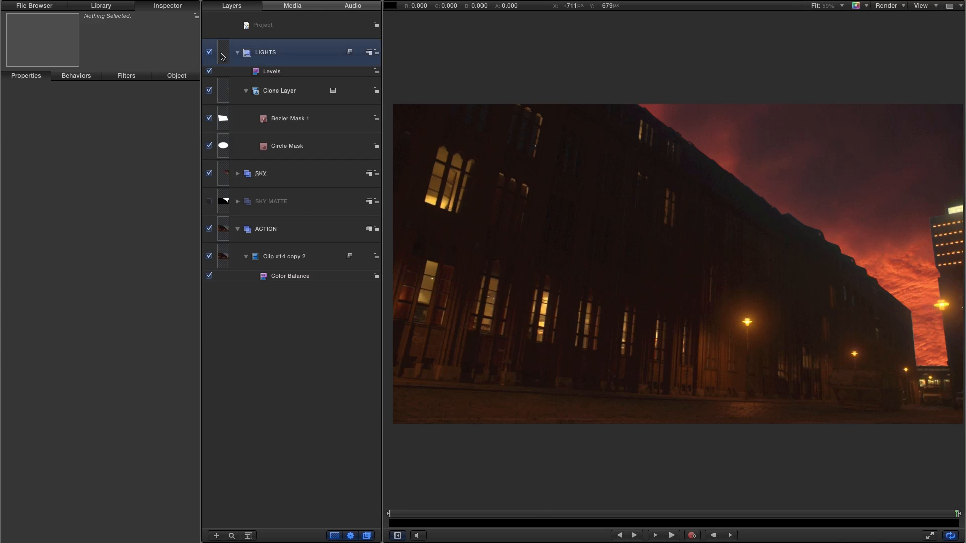
pyautogui.click(97, 5)
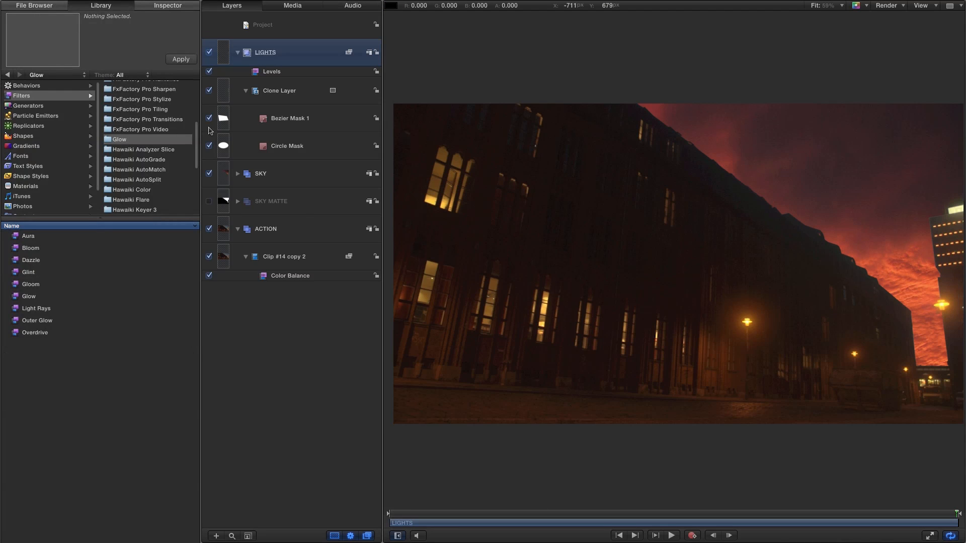
pyautogui.moveTo(16, 274); pyautogui.dragTo(225, 50)
# Step: Set the Glint filter's exposure to 0 and its tint to 0.25
pyautogui.click(165, 6)
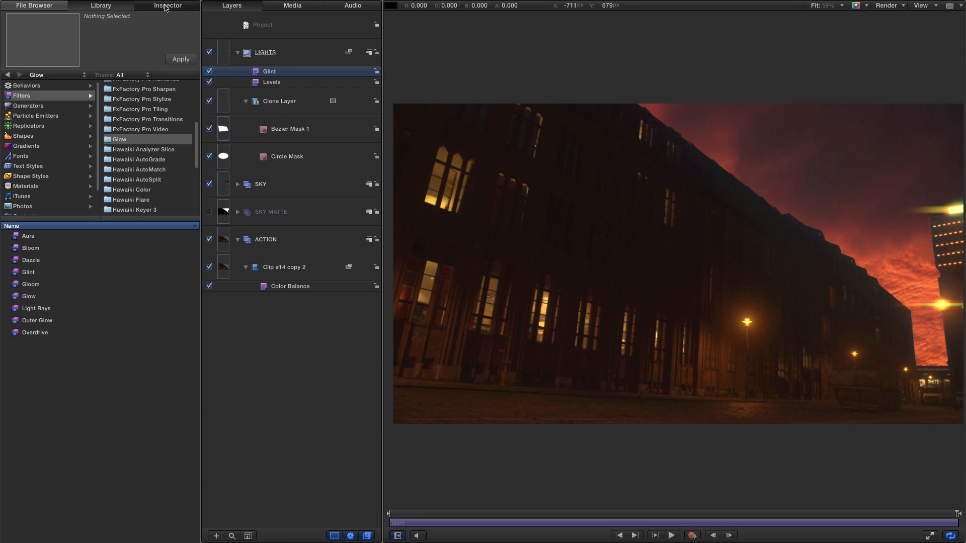
pyautogui.click(156, 110)
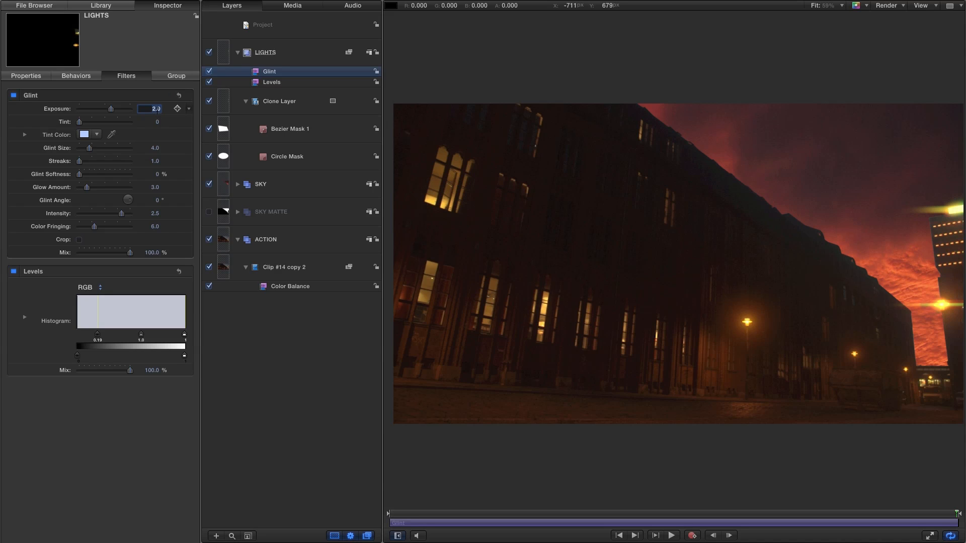
pyautogui.write('0')
pyautogui.press('Return')
pyautogui.moveTo(79, 122); pyautogui.dragTo(94, 128)
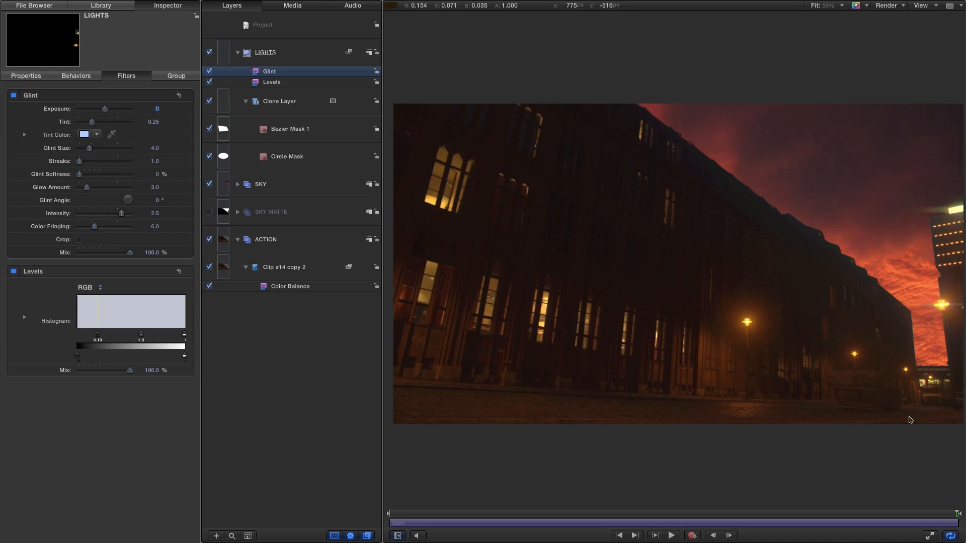
# Step: Play the shot from the middle and check the lamp and tower lights near the end of the clip
pyautogui.click(664, 515)
pyautogui.click(673, 536)
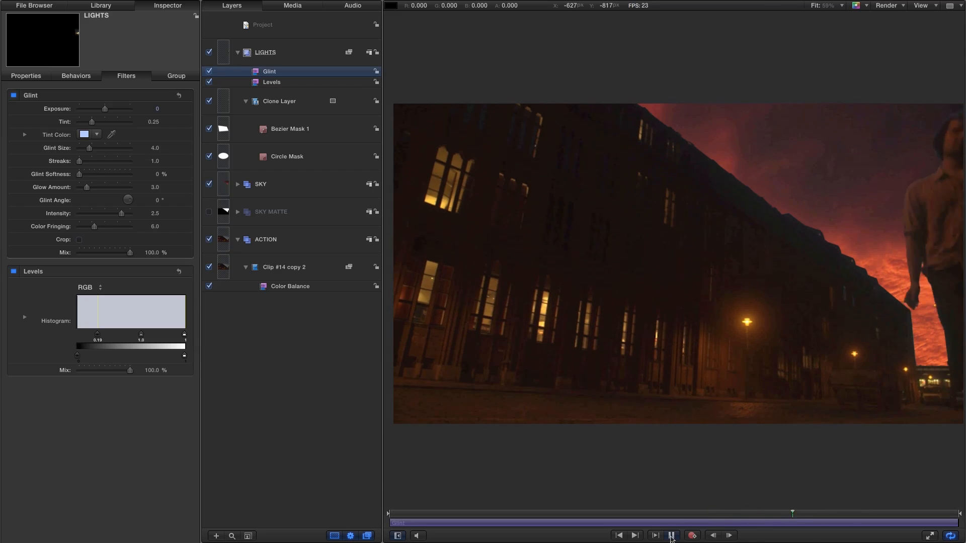
pyautogui.click(671, 535)
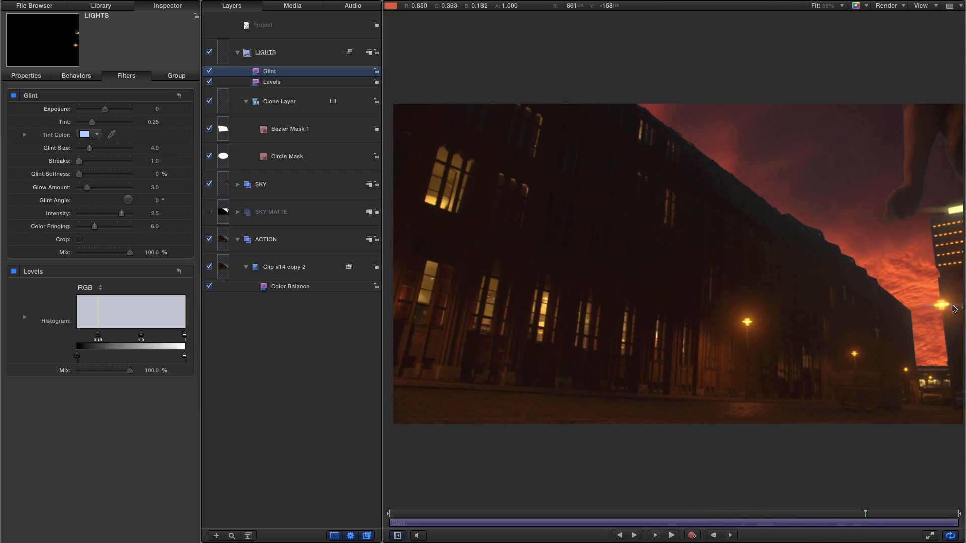
pyautogui.click(918, 515)
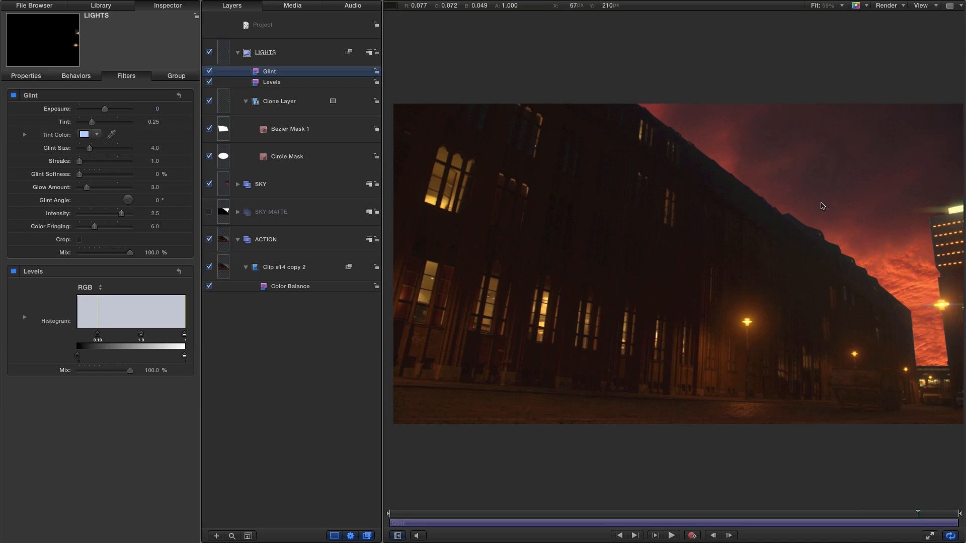
# Step: Expand the SKY group and shift the Sky image vertically to Y 181 px
pyautogui.click(237, 185)
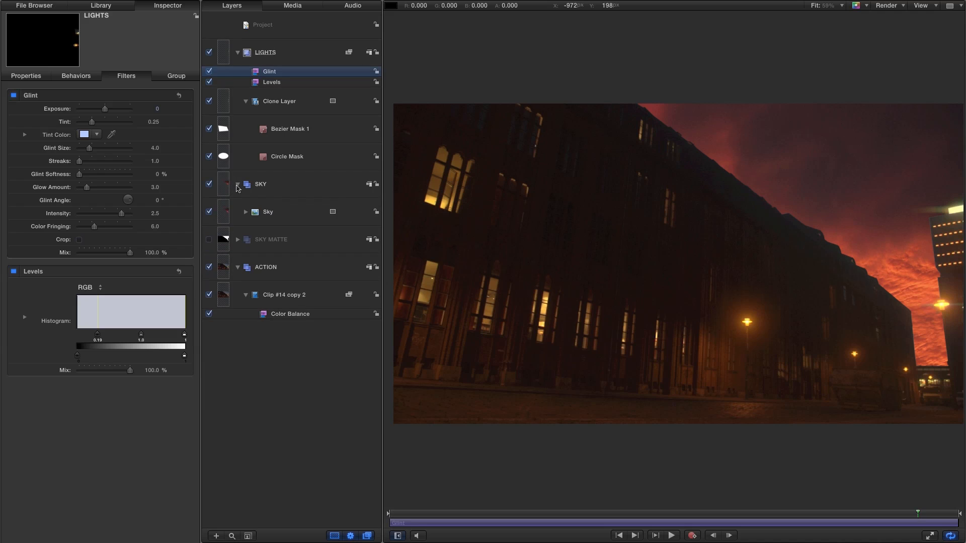
pyautogui.click(223, 214)
pyautogui.moveTo(156, 110); pyautogui.dragTo(157, 20)
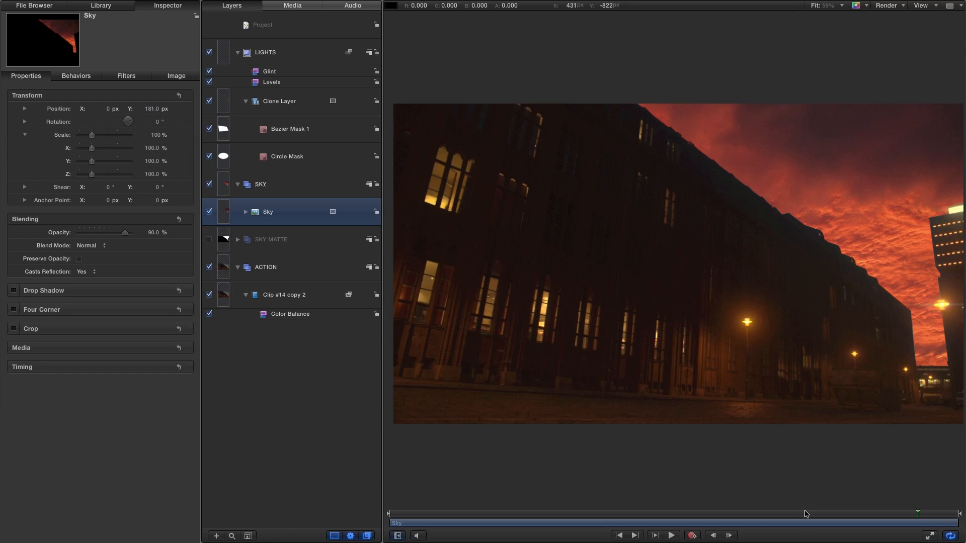
# Step: Play the shot and step frame by frame through the moment the hand is beside the tower to examine the spark
pyautogui.click(680, 513)
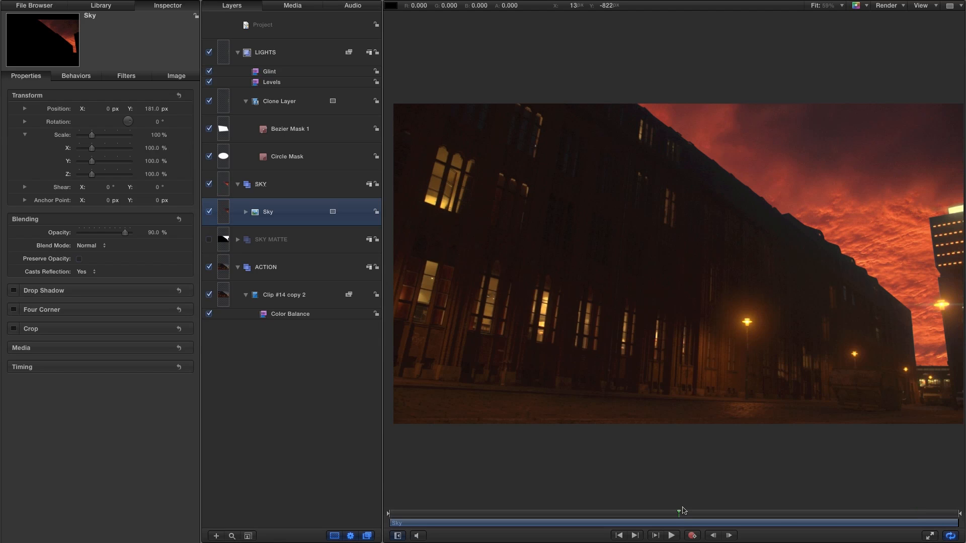
pyautogui.click(671, 536)
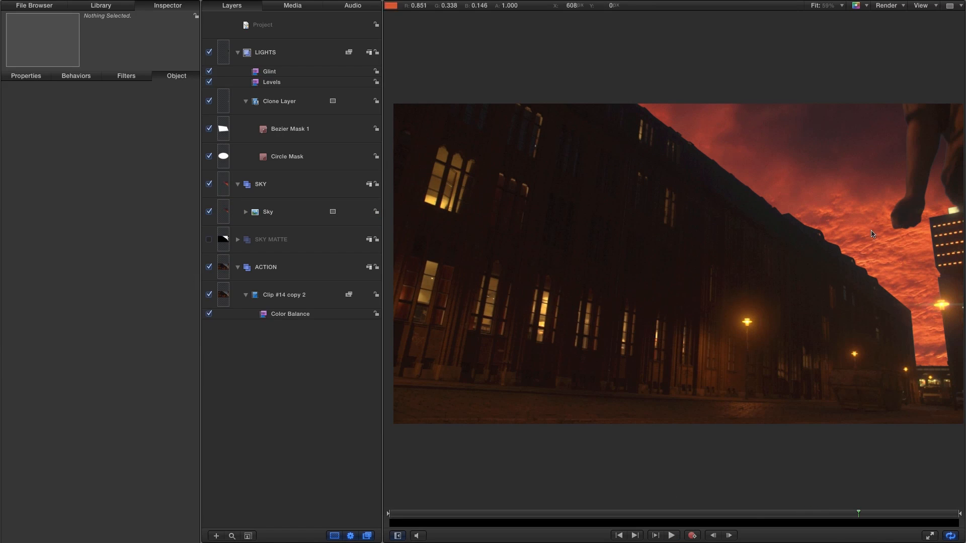
pyautogui.click(730, 536)
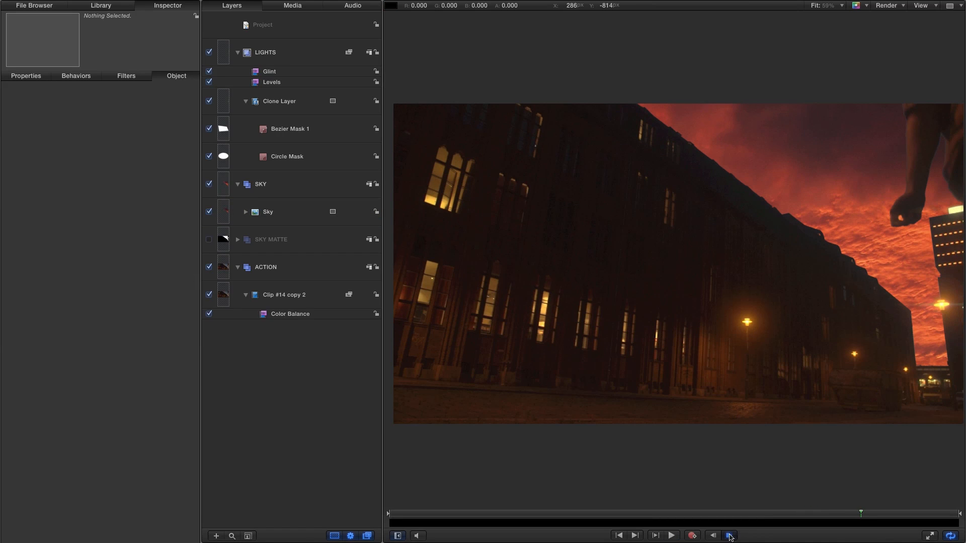
pyautogui.click(730, 535)
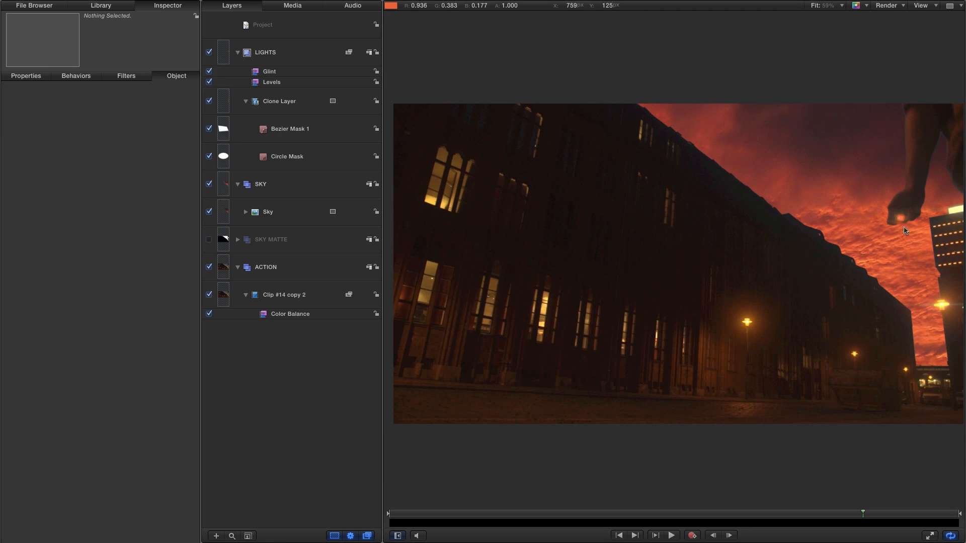
pyautogui.click(713, 536)
pyautogui.click(713, 535)
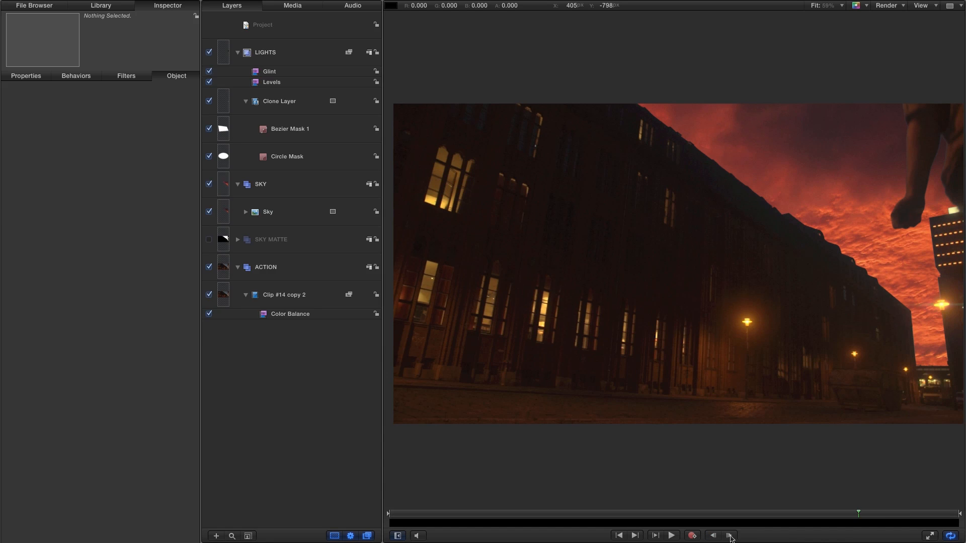
pyautogui.click(731, 537)
pyautogui.click(714, 536)
pyautogui.click(729, 536)
# Step: Add a Lens Flare generator in a new group above LIGHTS and place its centre on the hand, at about X 748, Y 160 px
pyautogui.click(123, 9)
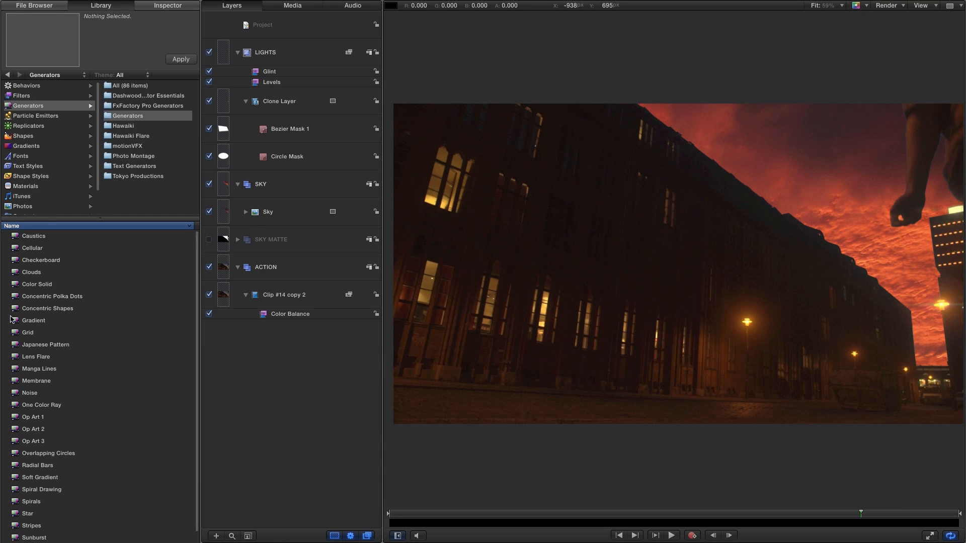
pyautogui.moveTo(14, 361); pyautogui.dragTo(249, 37)
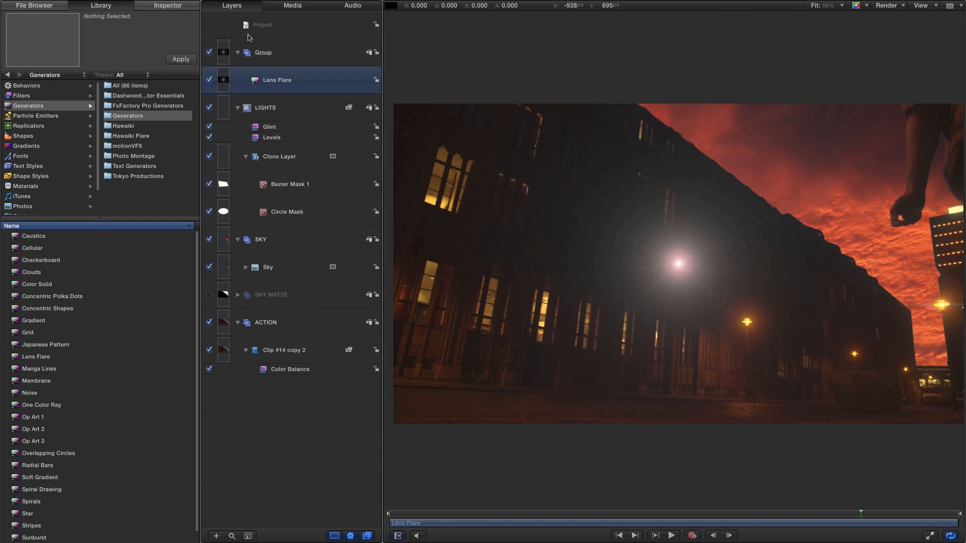
pyautogui.click(921, 5)
pyautogui.click(929, 11)
pyautogui.click(216, 537)
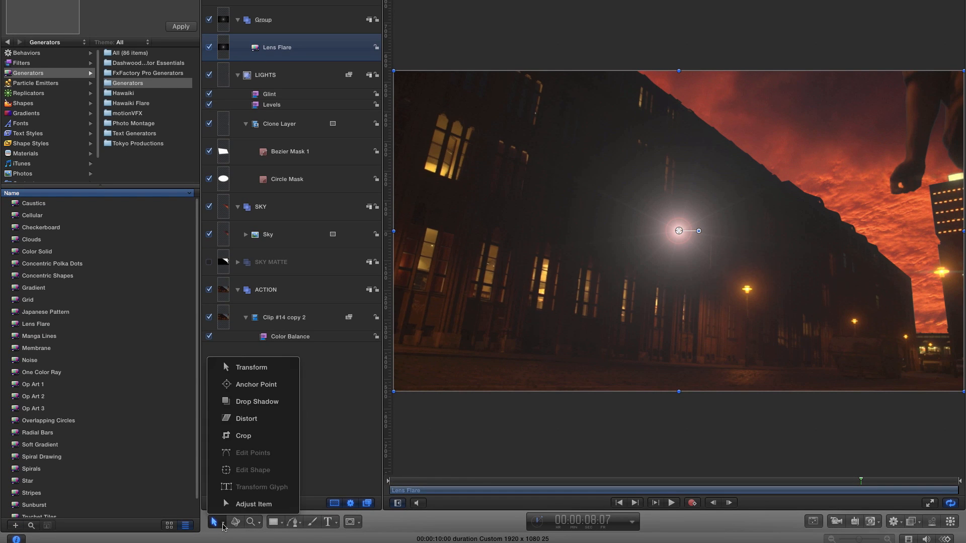
pyautogui.click(254, 520)
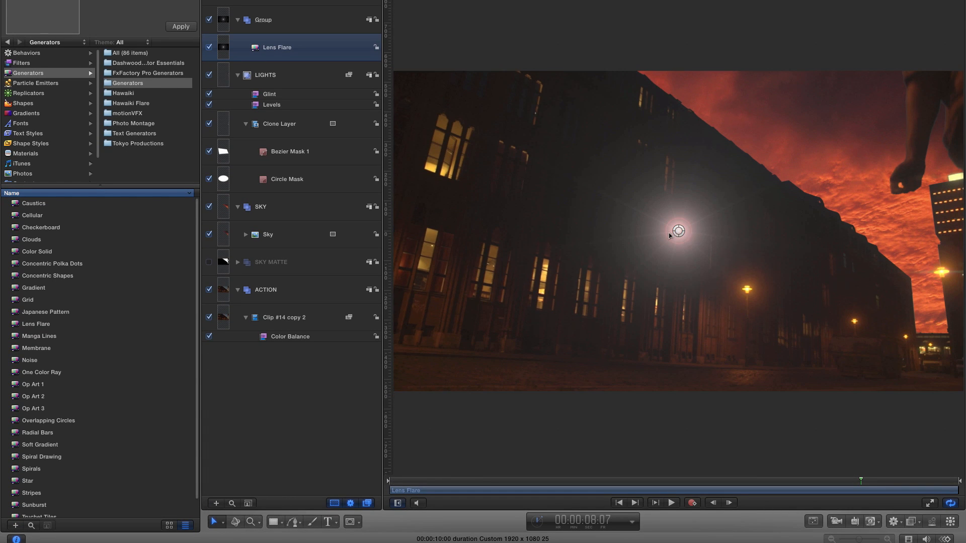
pyautogui.moveTo(678, 232); pyautogui.dragTo(902, 184)
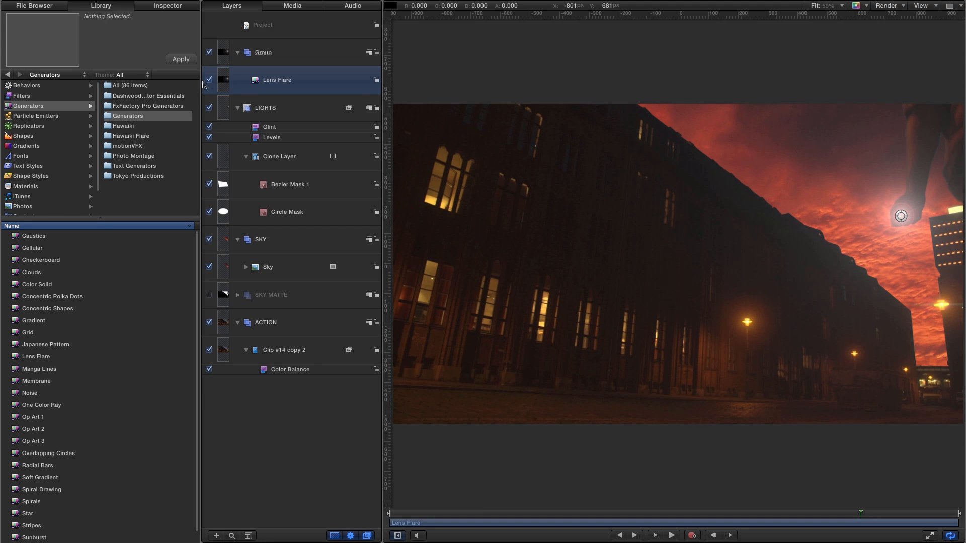
# Step: Hide the lens flare and keyframe its centre at the current frame
pyautogui.click(209, 80)
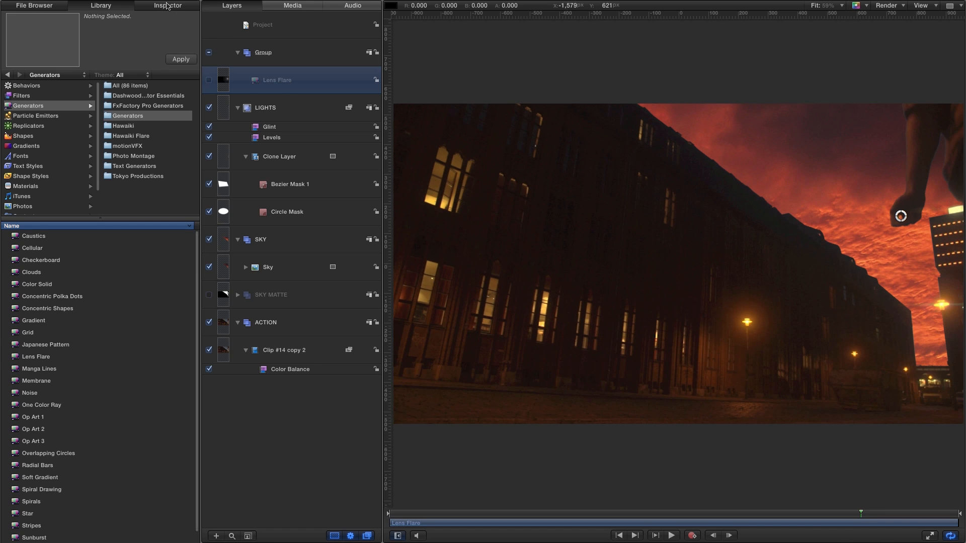
pyautogui.click(168, 6)
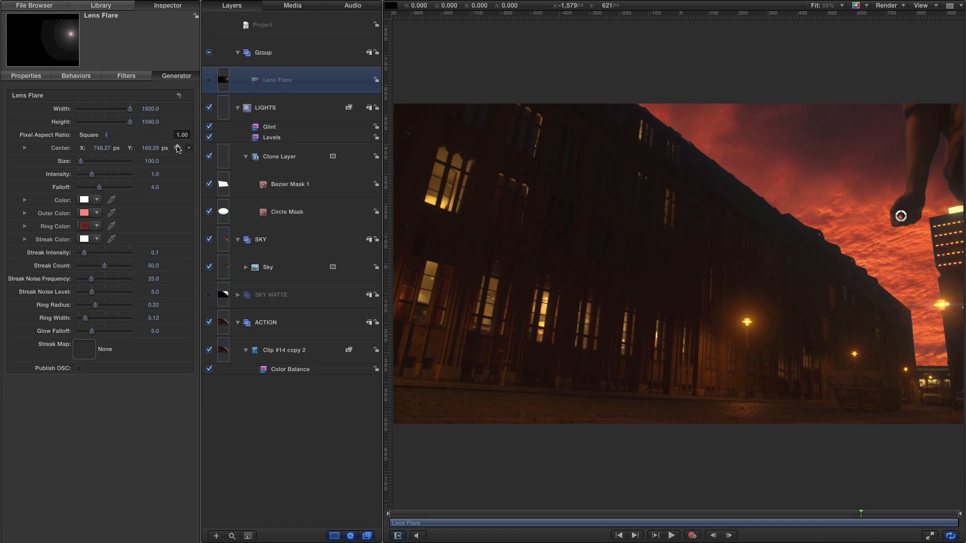
pyautogui.click(178, 148)
# Step: Keyframe the flare's centre at about X 740, Y 174 px two frames on, and at about X 747, Y 154 px on the frame between
pyautogui.click(730, 536)
pyautogui.click(730, 536)
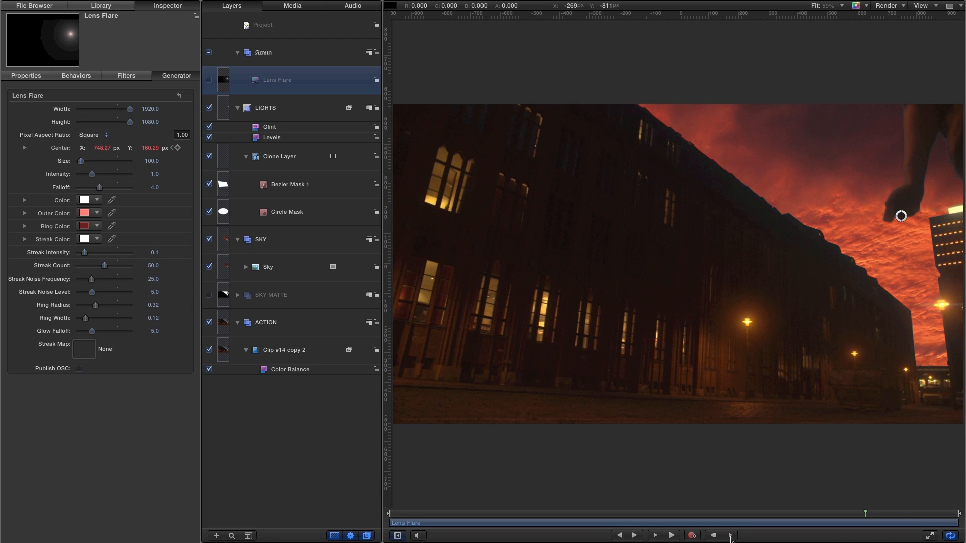
pyautogui.moveTo(901, 216)
pyautogui.mouseDown()
pyautogui.moveTo(912, 206)
pyautogui.moveTo(899, 213)
pyautogui.mouseUp()
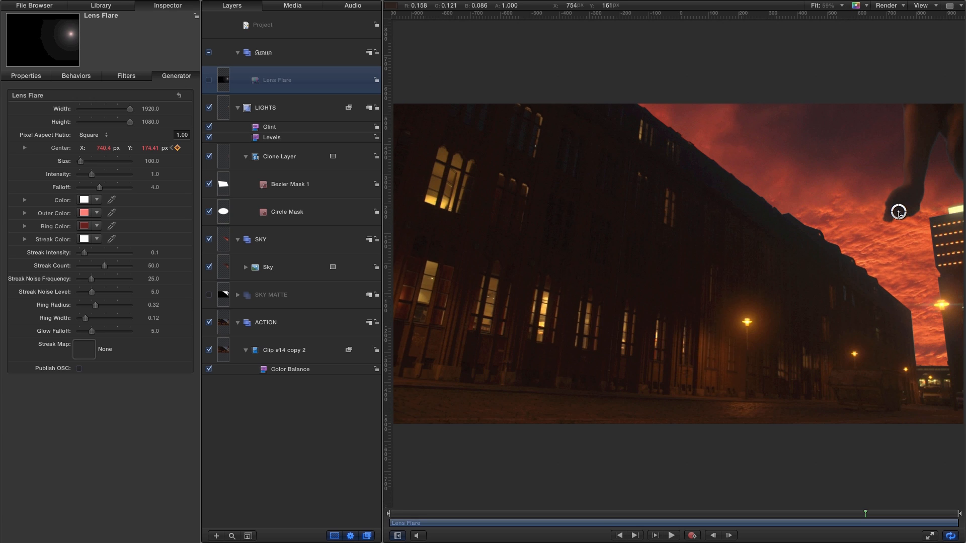
pyautogui.click(715, 535)
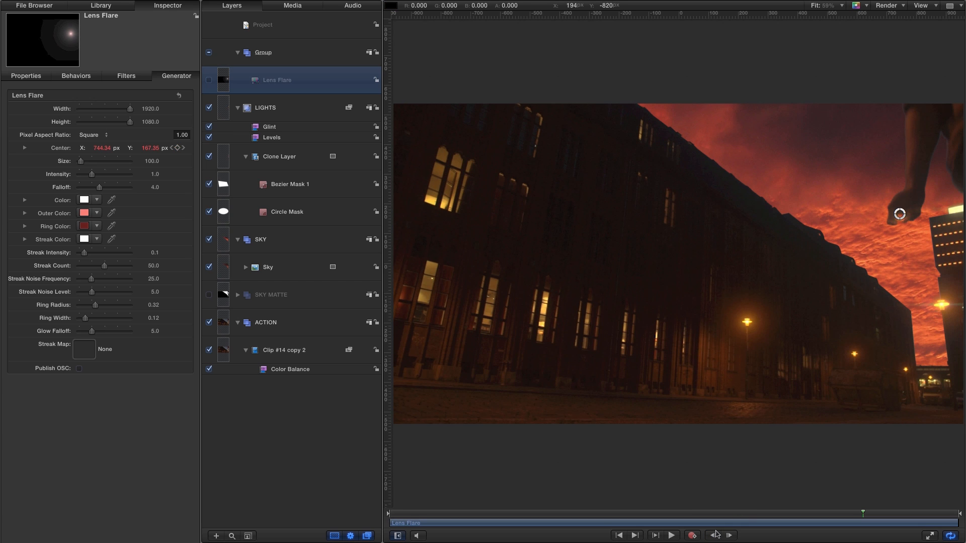
pyautogui.moveTo(899, 214); pyautogui.dragTo(900, 218)
# Step: Turn off the on-screen overlays and make the lens flare visible again at its first keyframe
pyautogui.click(889, 5)
pyautogui.click(919, 6)
pyautogui.click(919, 6)
pyautogui.click(906, 16)
pyautogui.click(714, 537)
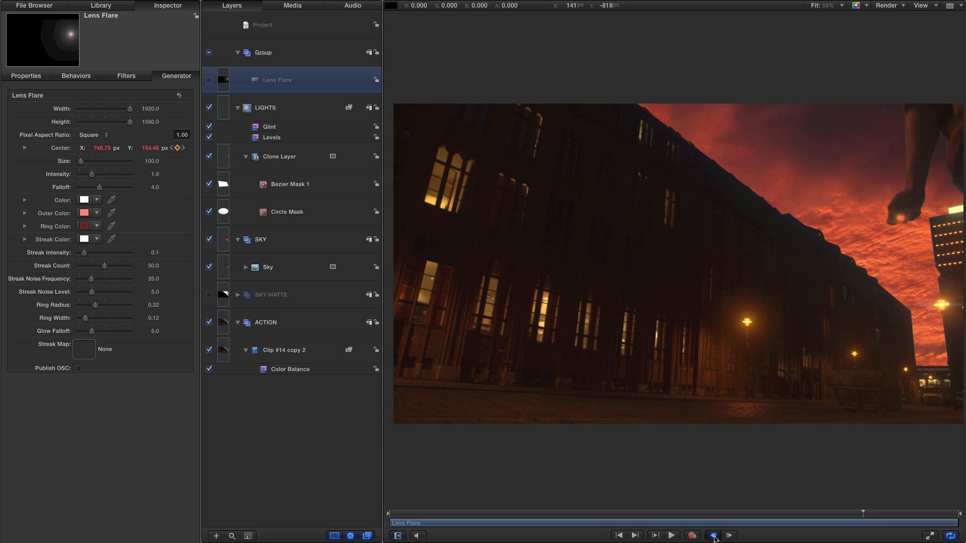
pyautogui.click(714, 537)
pyautogui.click(729, 536)
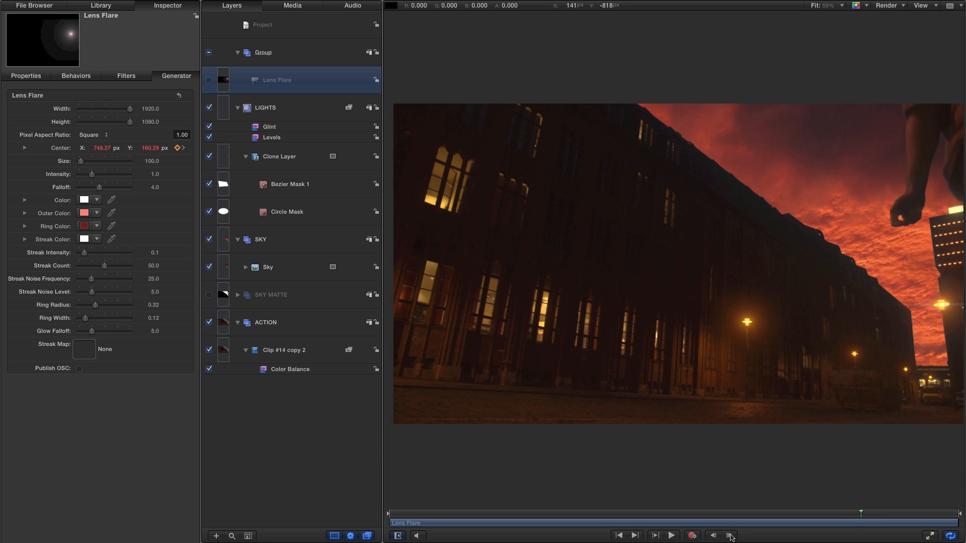
pyautogui.click(209, 81)
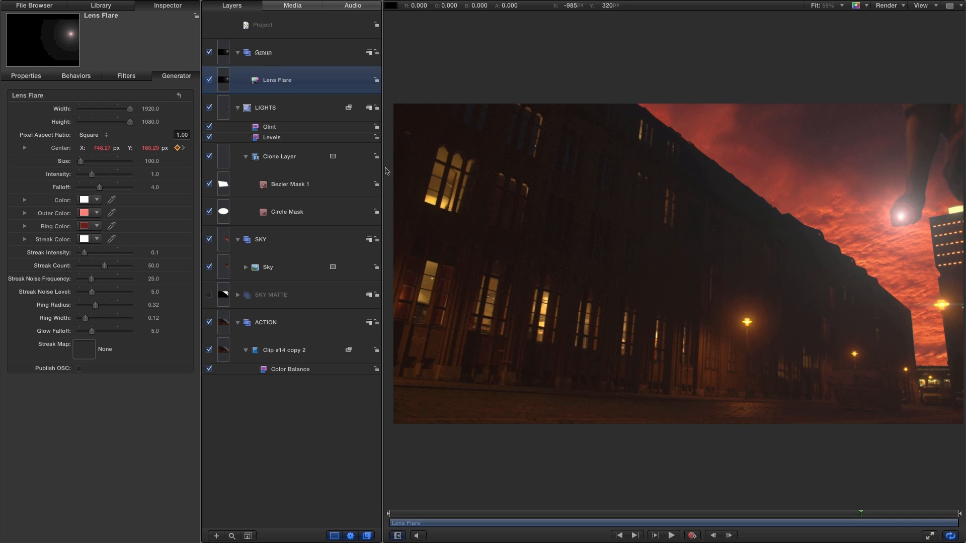
# Step: Trim the lens flare to two frames by marking its in point at the first keyframe and its out point on the next frame
pyautogui.click(111, 6)
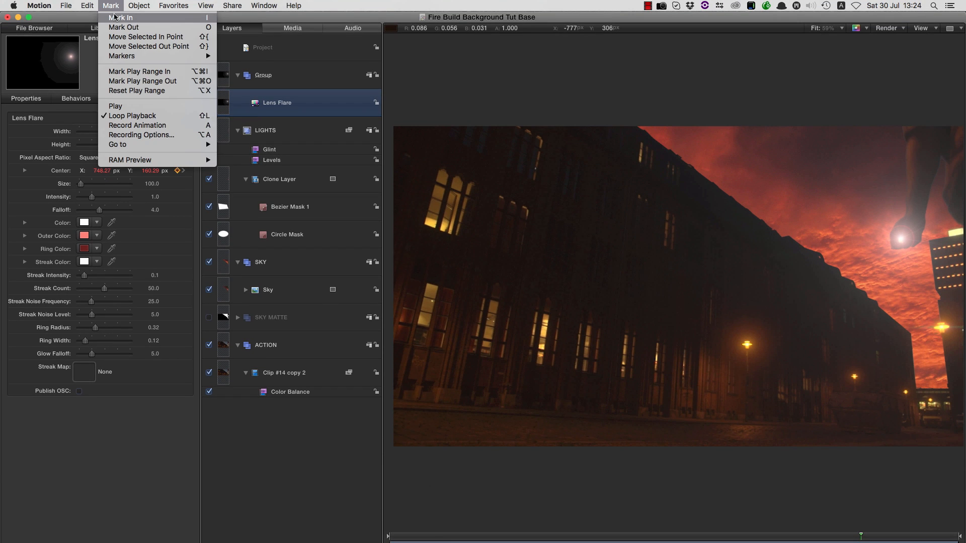
pyautogui.click(115, 18)
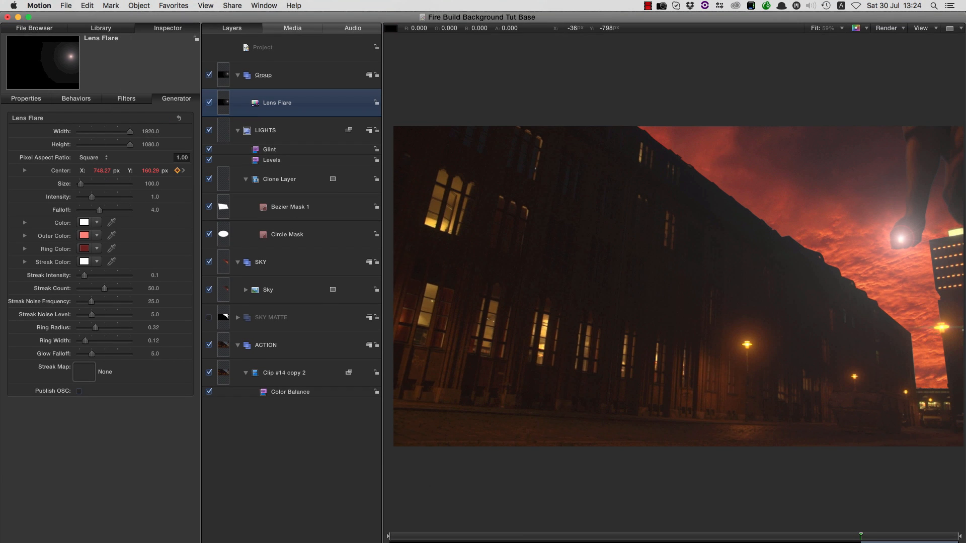
pyautogui.click(110, 6)
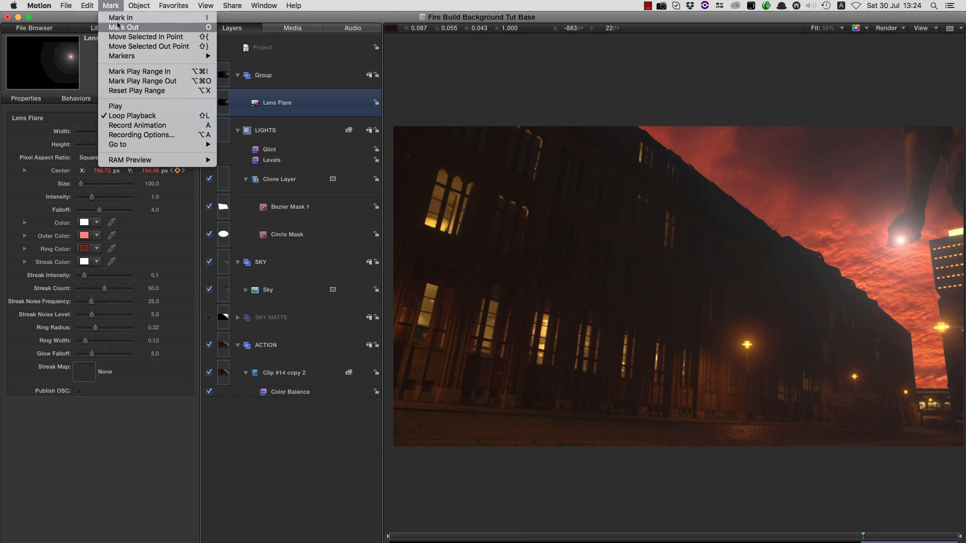
pyautogui.click(120, 28)
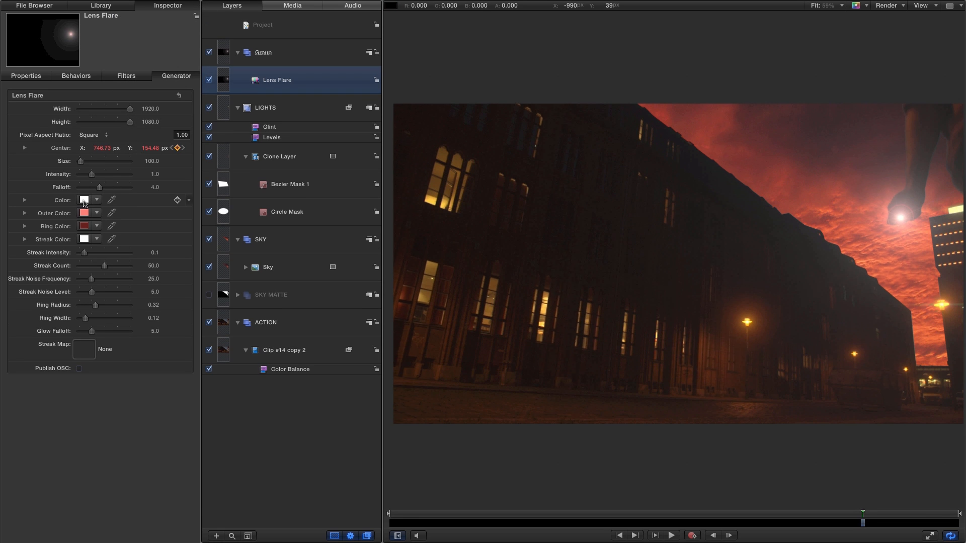
# Step: Change the lens flare's main colour to a pale cream and set its size to 50
pyautogui.click(84, 201)
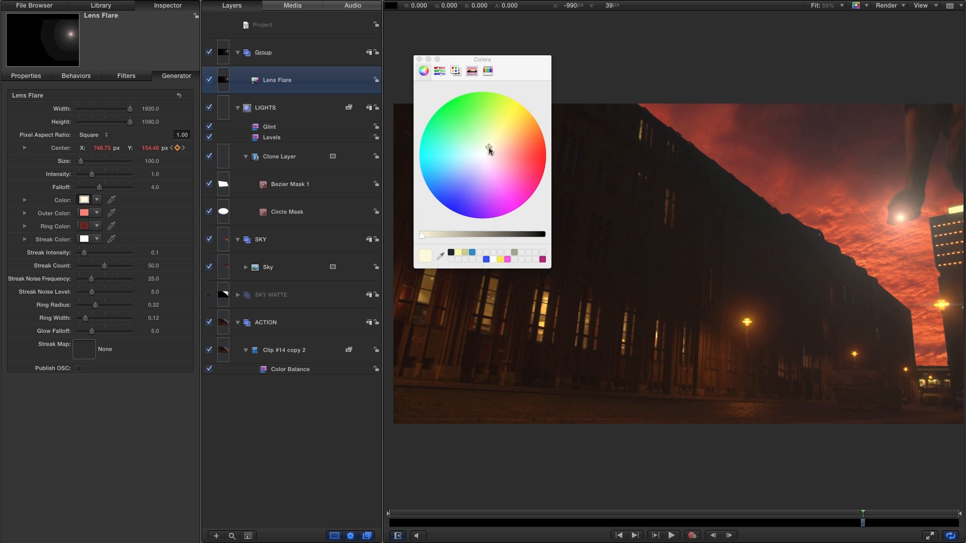
pyautogui.click(151, 161)
pyautogui.write('50')
pyautogui.press('Return')
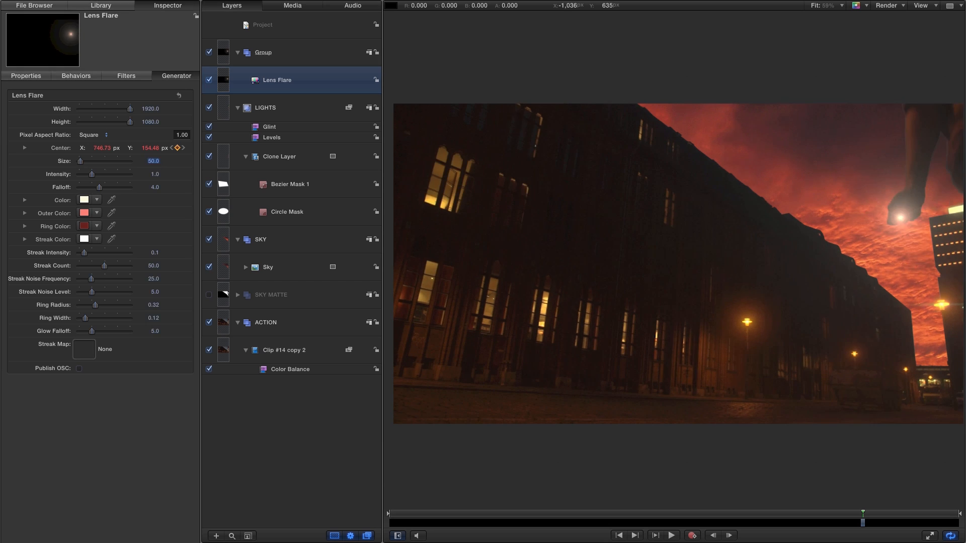
pyautogui.moveTo(181, 177)
pyautogui.click(713, 535)
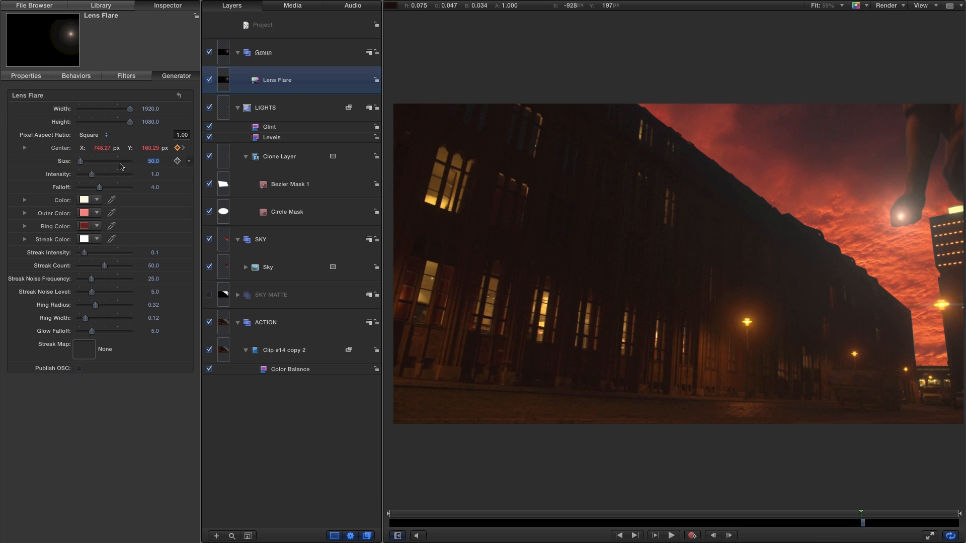
# Step: Keyframe the lens flare's intensity at 0.5 on its first frame and 1.5 on the following frame
pyautogui.click(177, 174)
pyautogui.doubleClick(156, 175)
pyautogui.write('0.5')
pyautogui.press('Return')
pyautogui.press('Right')
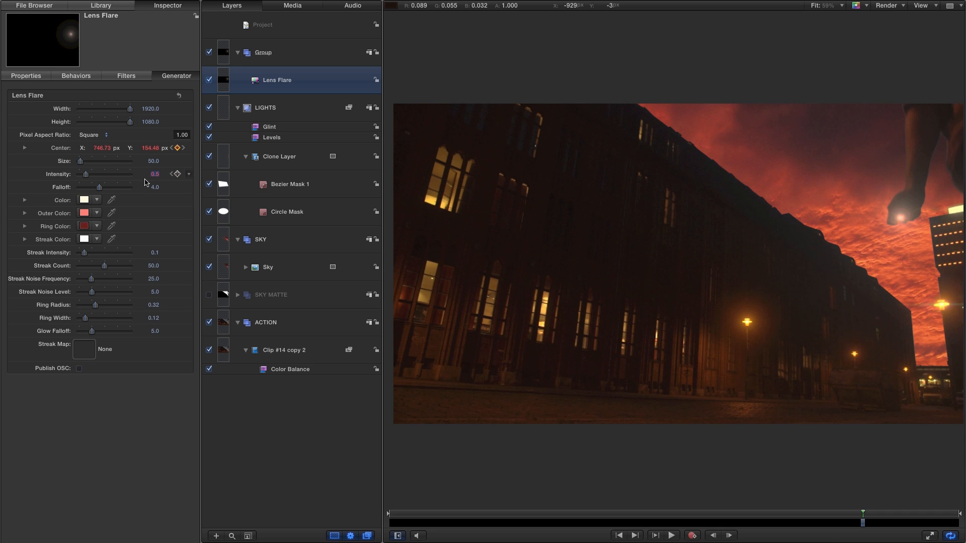
pyautogui.doubleClick(156, 175)
pyautogui.write('1.5')
pyautogui.press('Return')
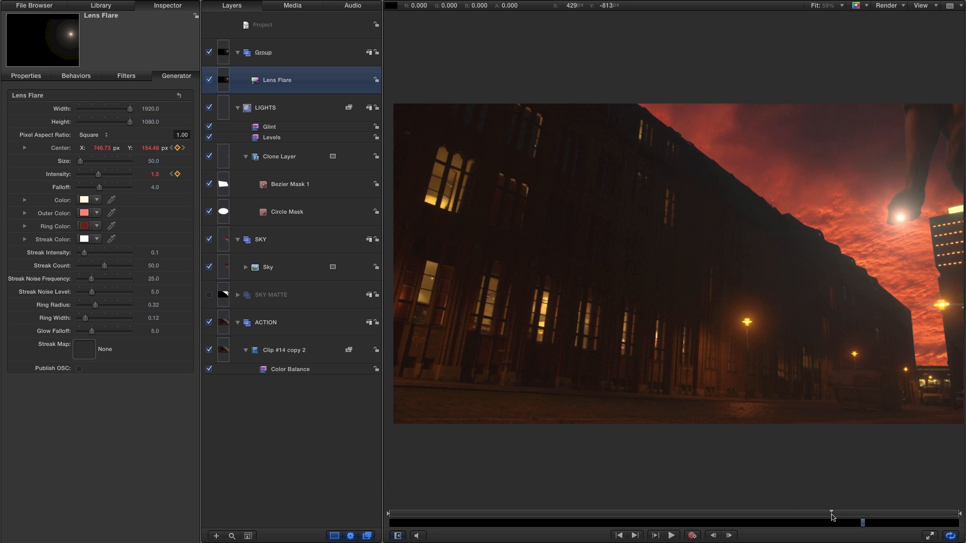
# Step: Play back and scrub around the lens flare's frames to review the flash on the hand
pyautogui.click(832, 514)
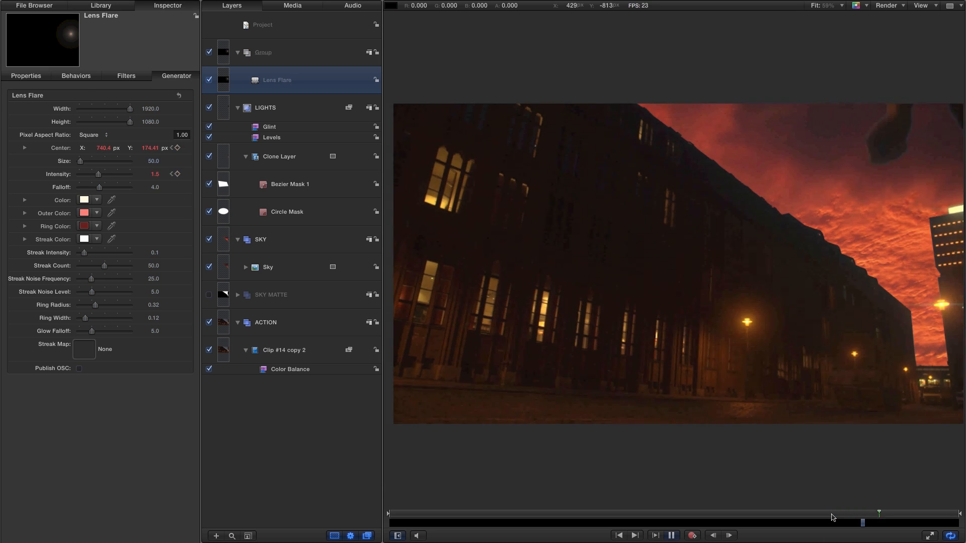
pyautogui.press('space')
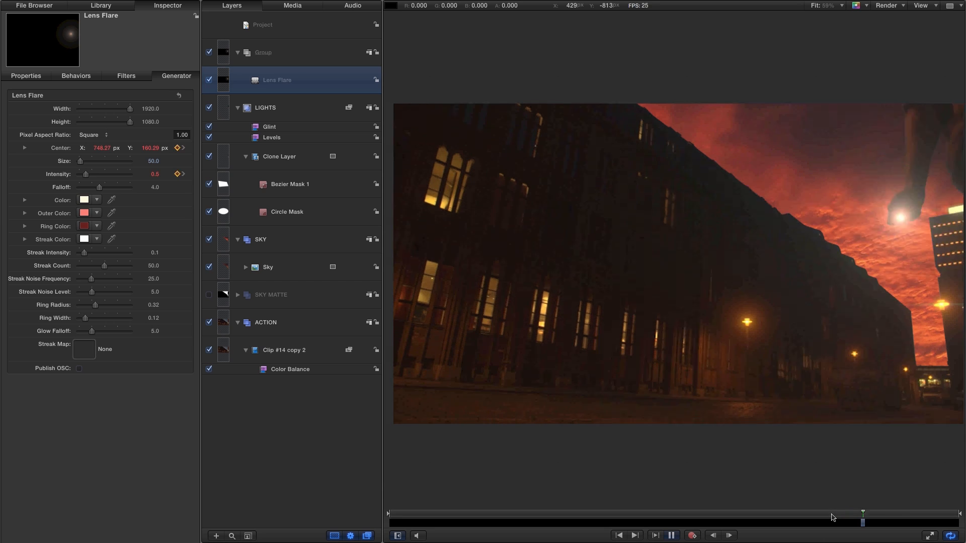
pyautogui.press('space')
pyautogui.click(861, 518)
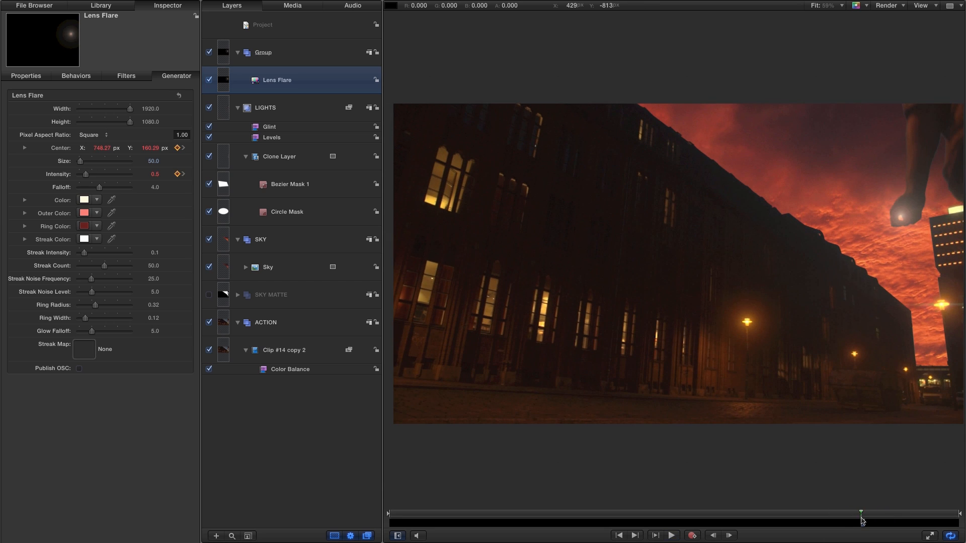
pyautogui.press('space')
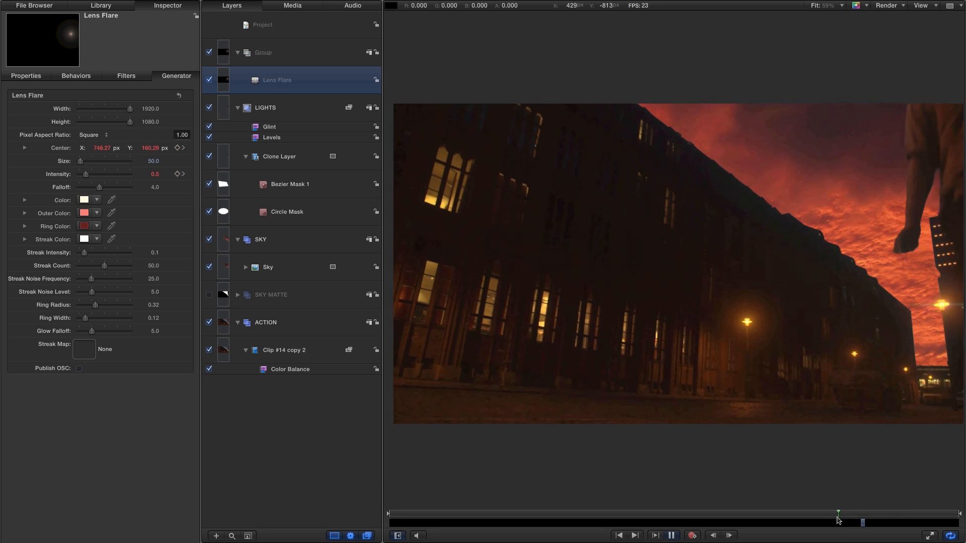
pyautogui.press('space')
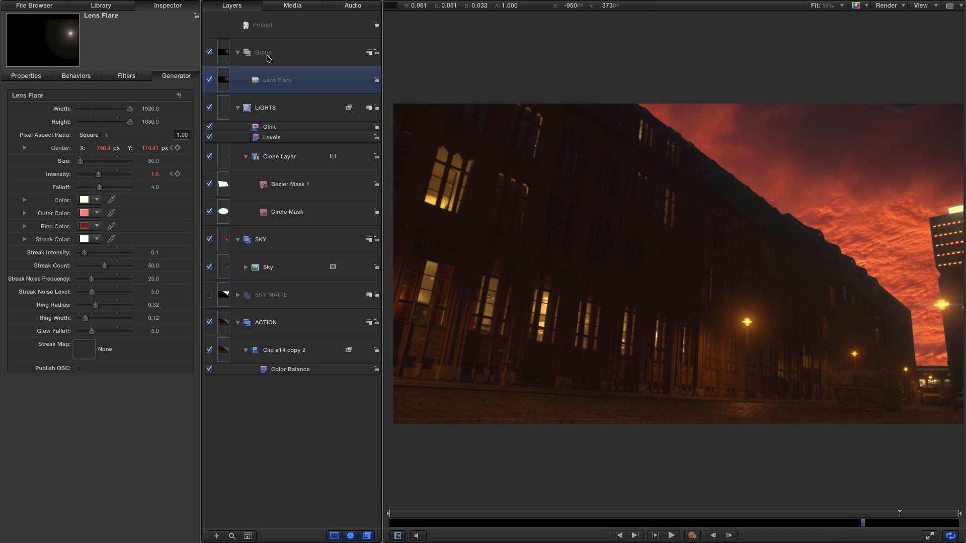
# Step: Rename the group holding the lens flare as LIGHTER
pyautogui.doubleClick(267, 56)
pyautogui.write('LIGH')
pyautogui.press('Return')
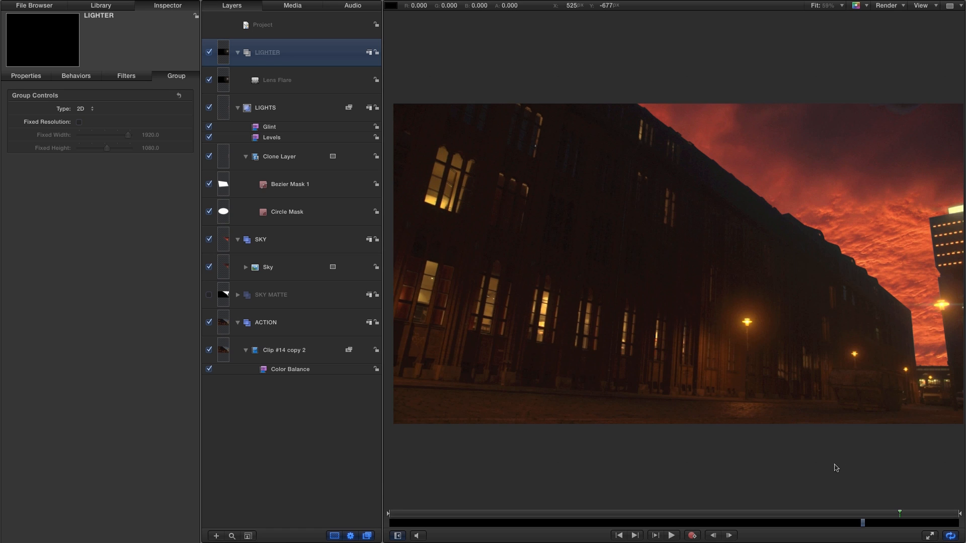
# Step: Duplicate the SKY group to the top of the layer stack and rename the copy LW
pyautogui.click(224, 243)
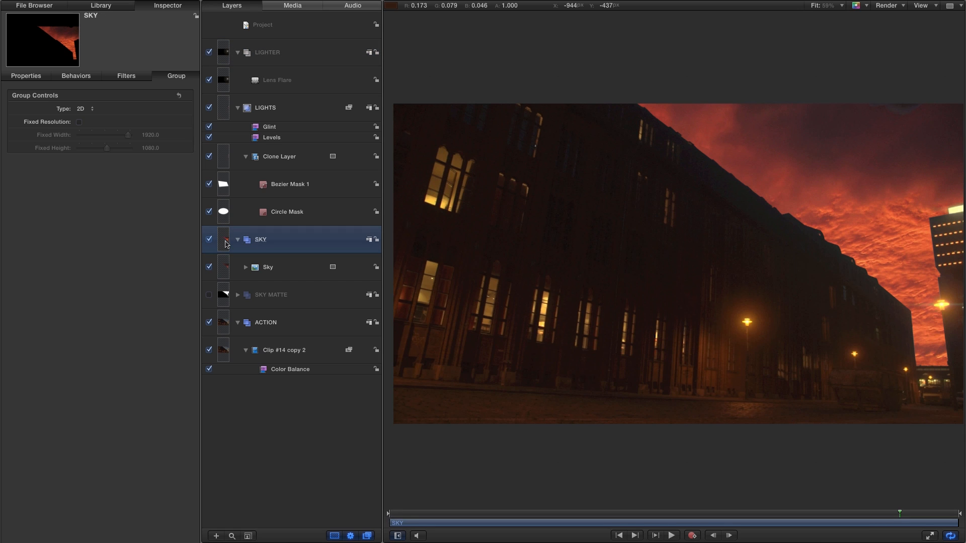
pyautogui.moveTo(224, 245); pyautogui.dragTo(235, 33)
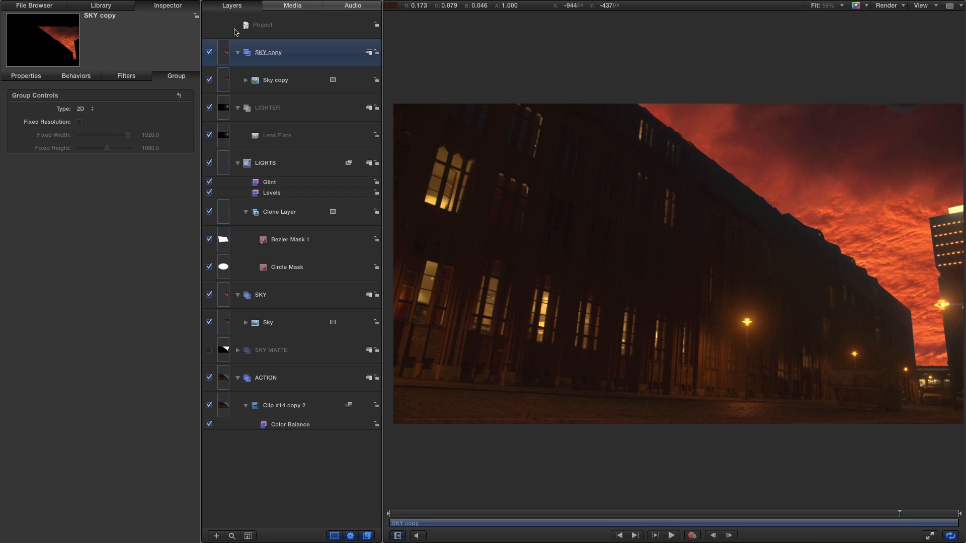
pyautogui.doubleClick(260, 53)
pyautogui.press('super+a')
pyautogui.write('LW')
pyautogui.press('Return')
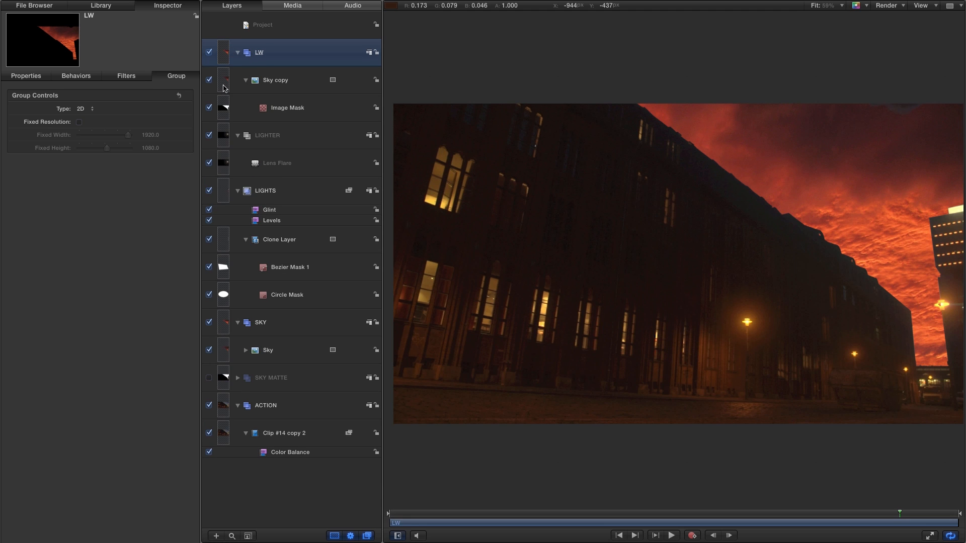
# Step: Apply a Gaussian Blur filter to the Image Mask in the LW group and set its amount to 20
pyautogui.click(224, 109)
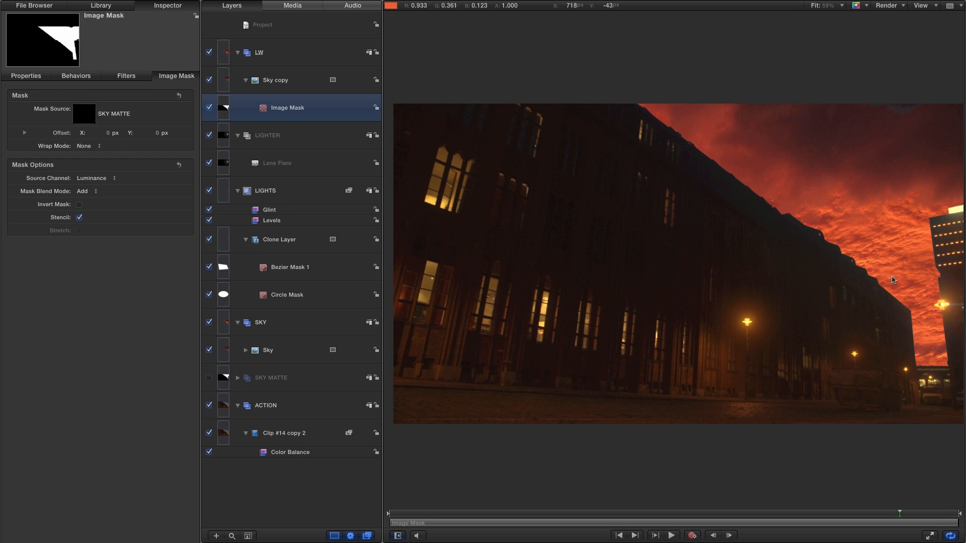
pyautogui.click(101, 6)
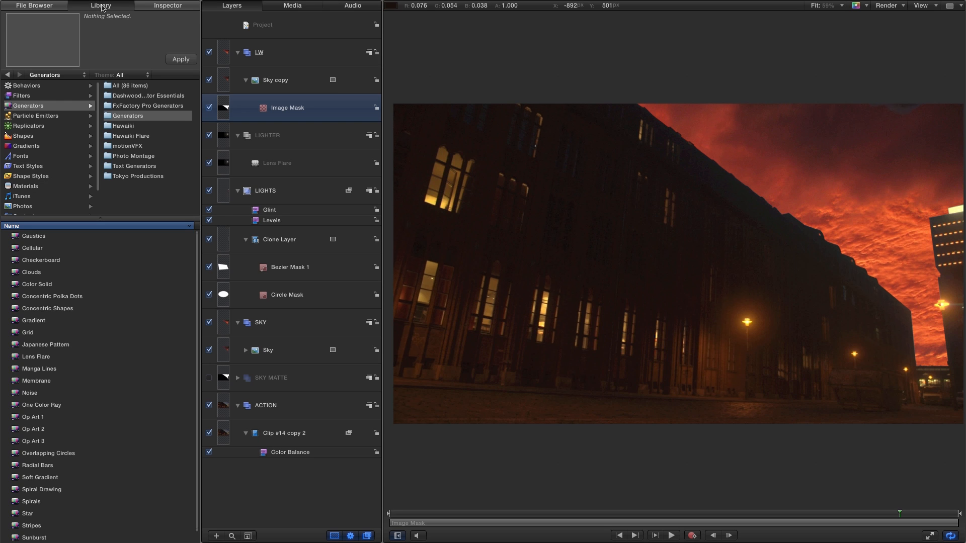
pyautogui.click(21, 96)
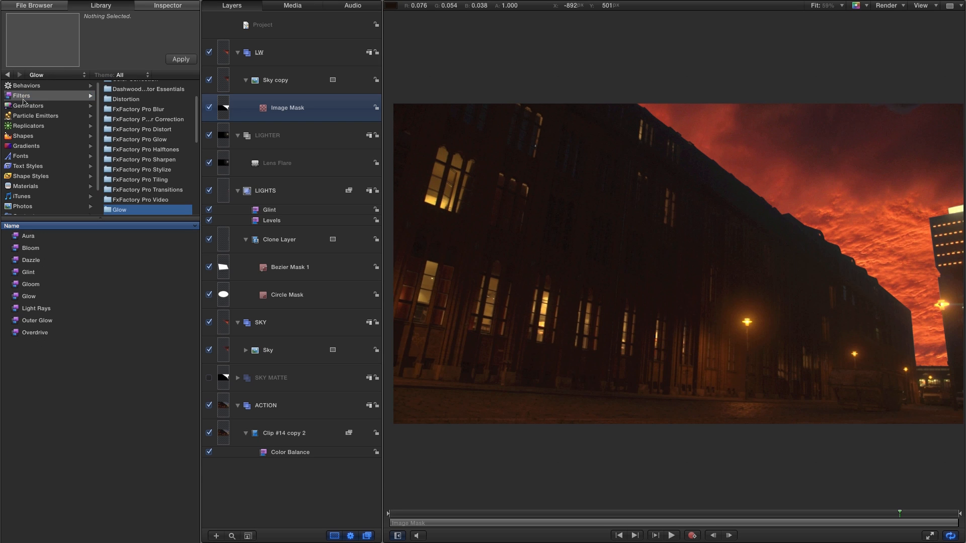
pyautogui.scroll(3, 198, 123)
pyautogui.click(114, 96)
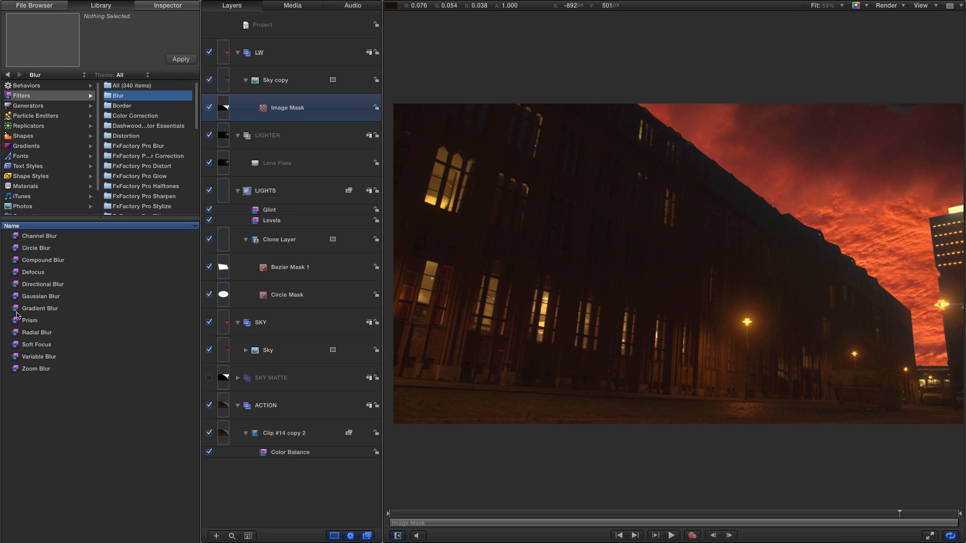
pyautogui.moveTo(16, 298); pyautogui.dragTo(222, 107)
pyautogui.press('z')
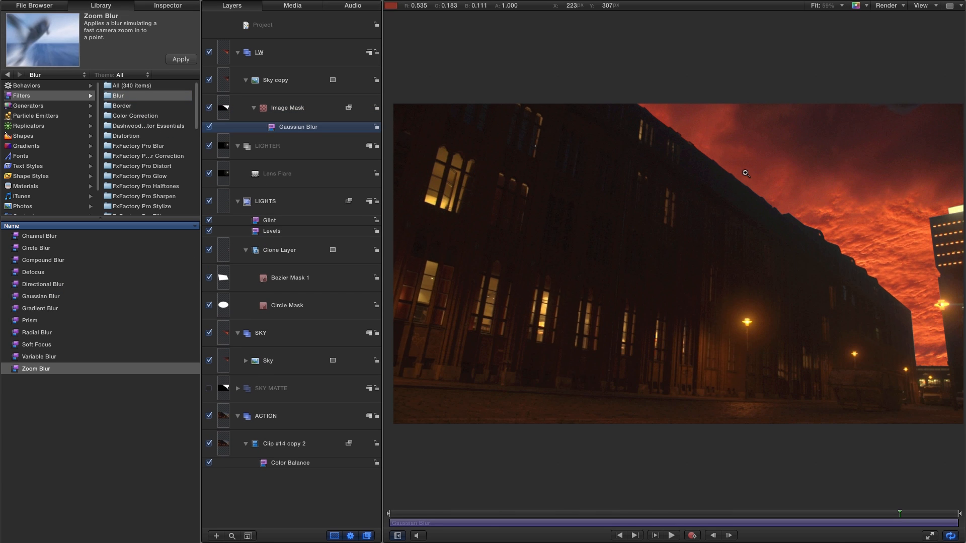
pyautogui.click(744, 173)
pyautogui.click(717, 178)
pyautogui.press('F3')
pyautogui.moveTo(83, 109)
pyautogui.mouseDown()
pyautogui.moveTo(108, 116)
pyautogui.moveTo(97, 118)
pyautogui.mouseUp()
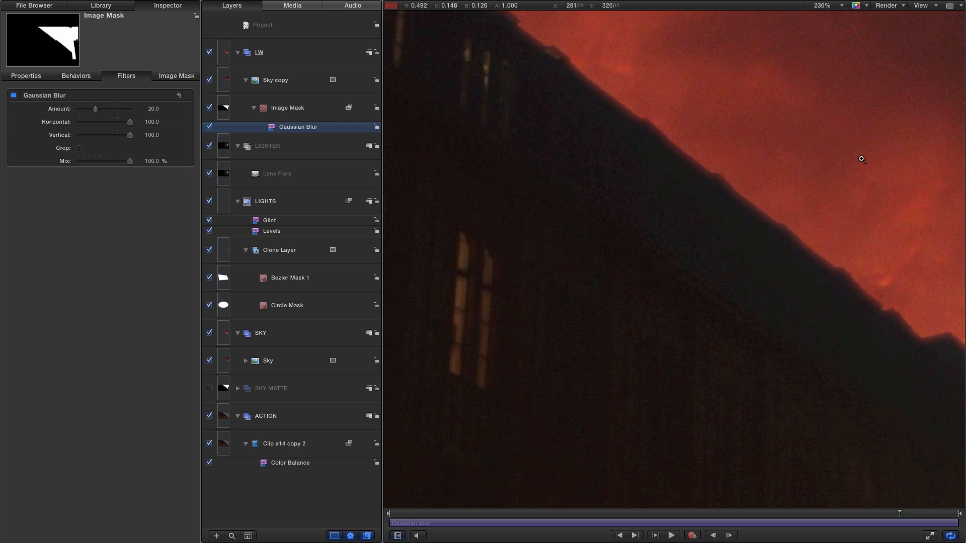
# Step: Hide the ACTION and SKY groups to view the LW group's masked sky against black
pyautogui.hotkey('shift', 'z')
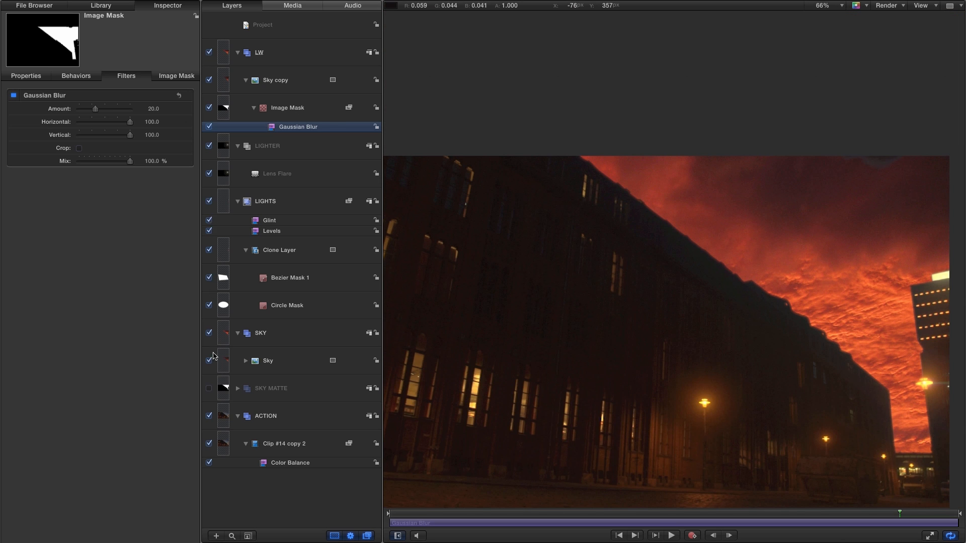
pyautogui.click(209, 416)
pyautogui.click(209, 333)
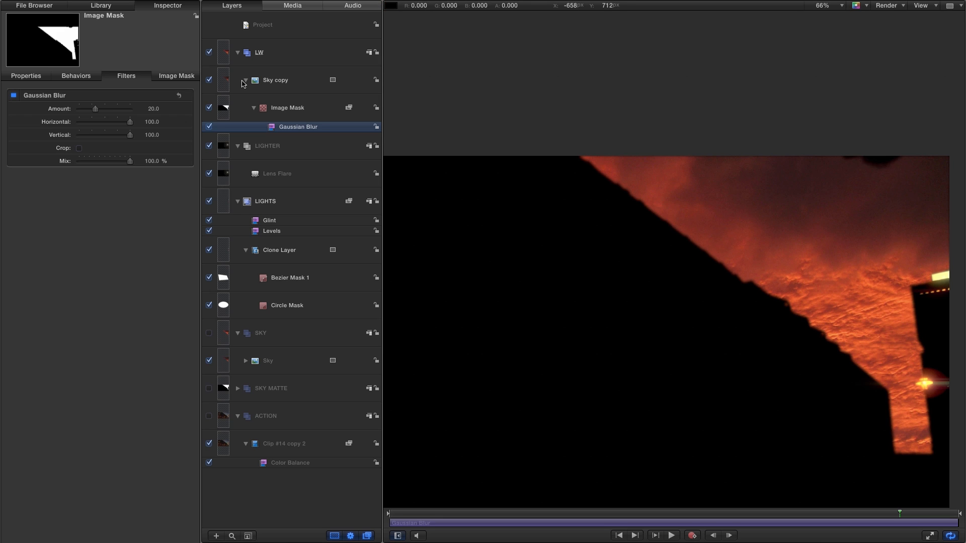
# Step: Duplicate the blurred Image Mask in the LW group and delete the Gaussian Blur from the copy
pyautogui.click(225, 109)
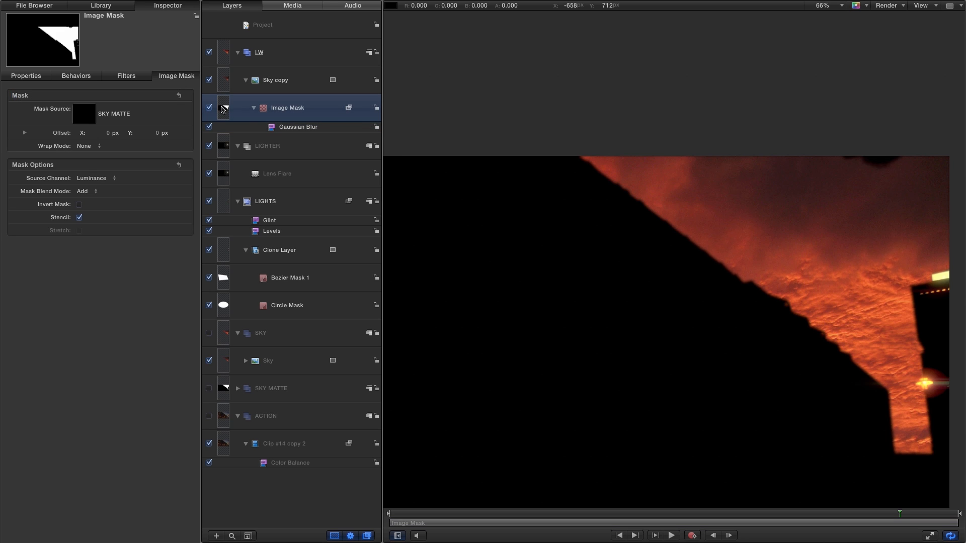
pyautogui.rightClick(222, 108)
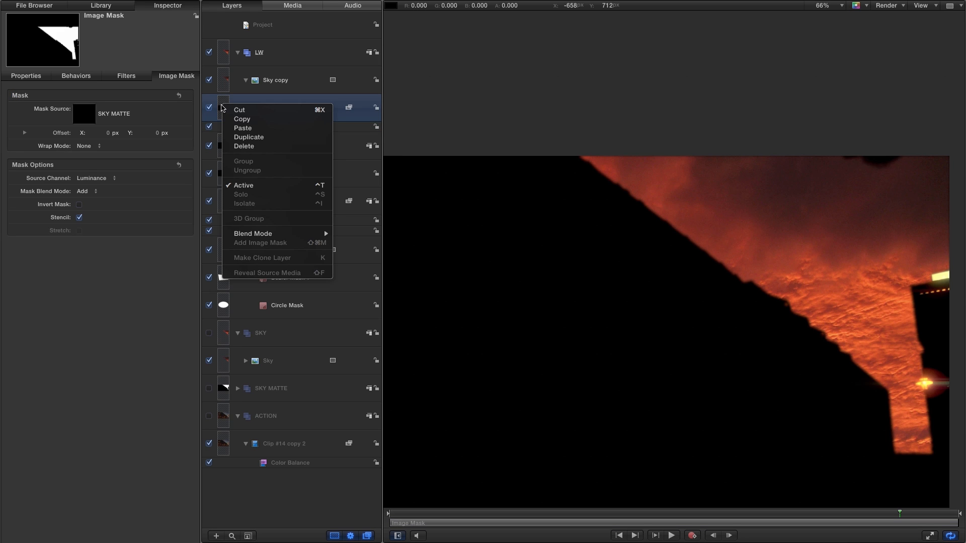
pyautogui.click(250, 138)
pyautogui.click(292, 128)
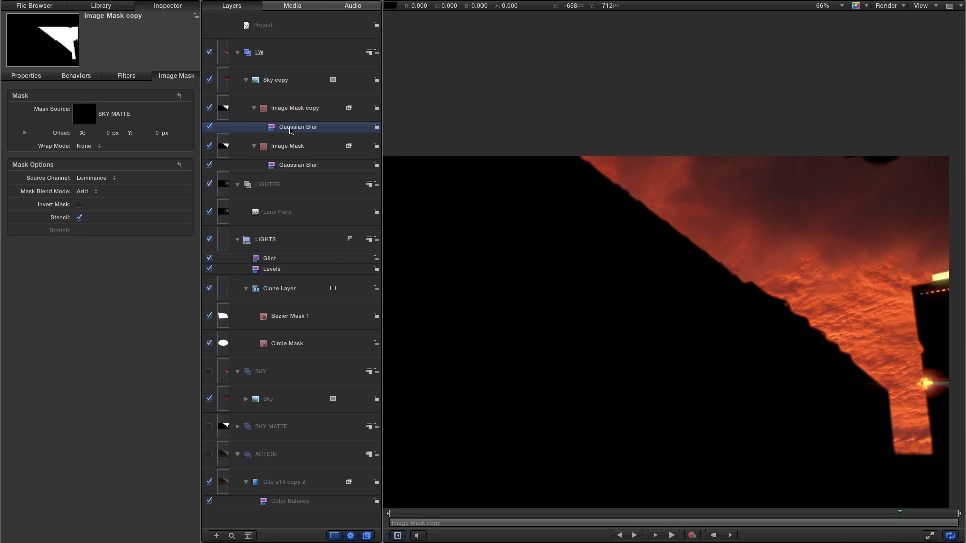
pyautogui.press('Delete')
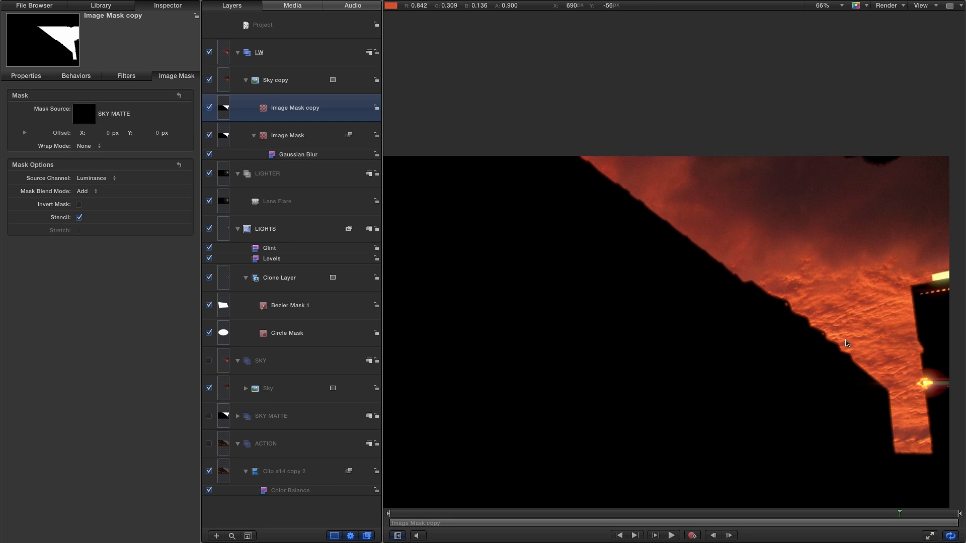
# Step: Set the Image Mask copy's mask blend mode to Subtract and inspect the sky's edge outline up close
pyautogui.click(82, 191)
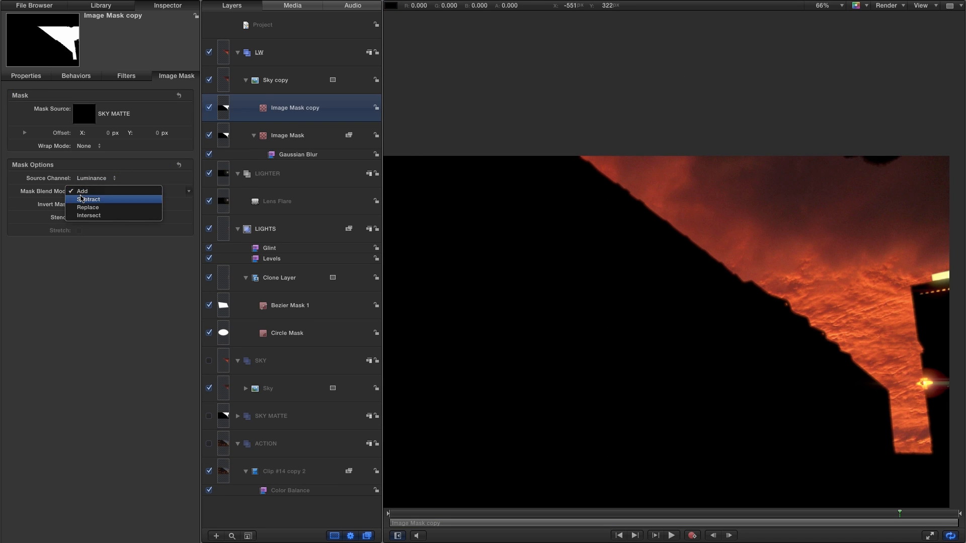
pyautogui.click(82, 199)
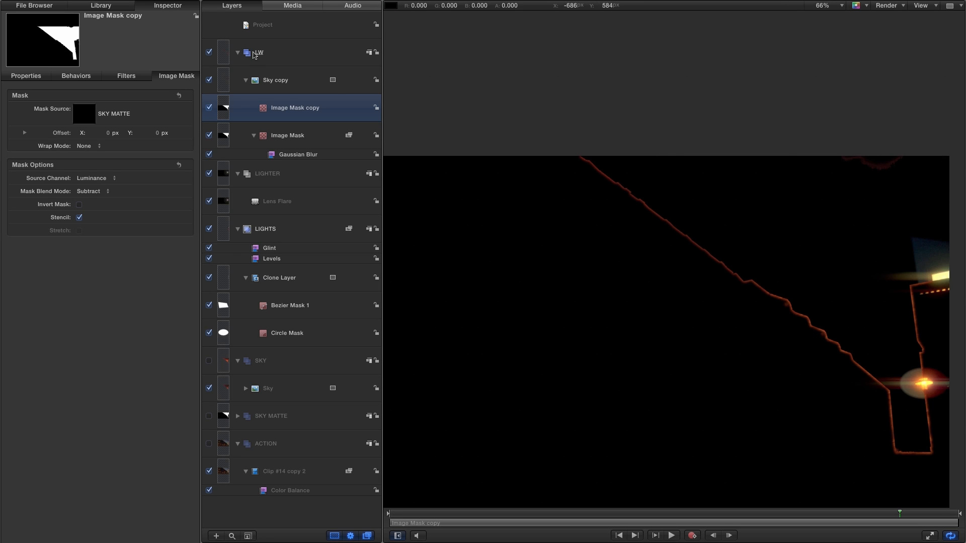
pyautogui.click(697, 242)
pyautogui.click(697, 241)
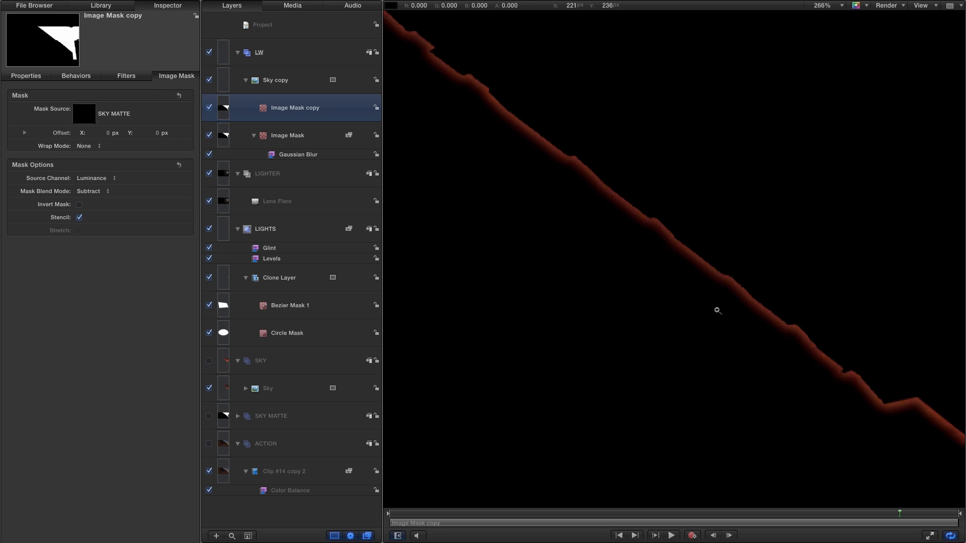
pyautogui.keyDown('alt'); pyautogui.click(685, 246); pyautogui.keyUp('alt')
pyautogui.keyDown('alt'); pyautogui.click(685, 246); pyautogui.keyUp('alt')
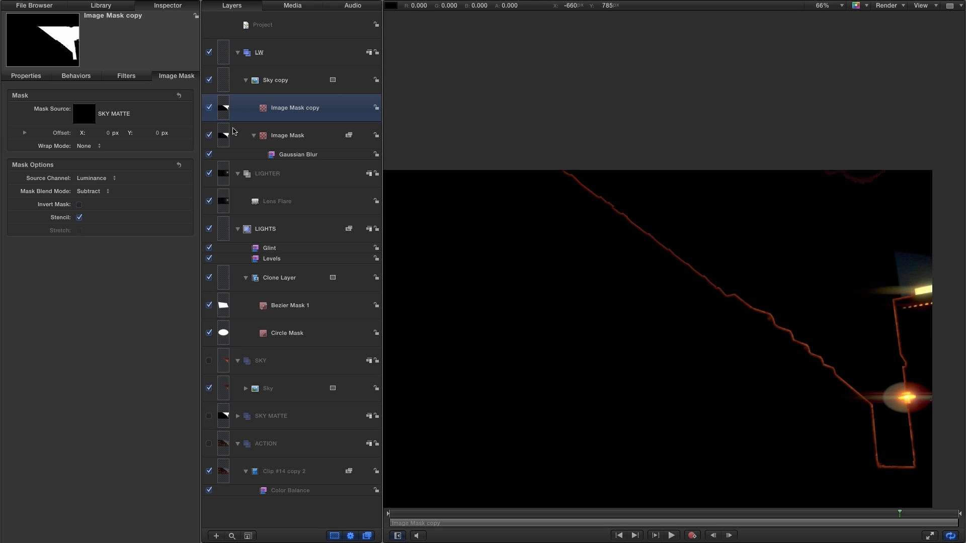
# Step: Apply a Gaussian Blur filter with an amount of 60 to the Sky copy layer and compare it on and off
pyautogui.click(220, 81)
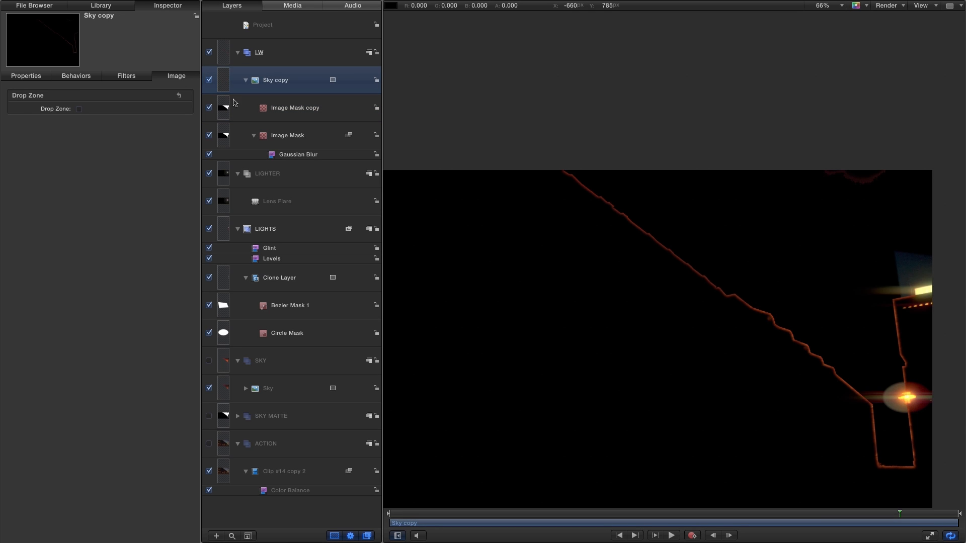
pyautogui.click(101, 5)
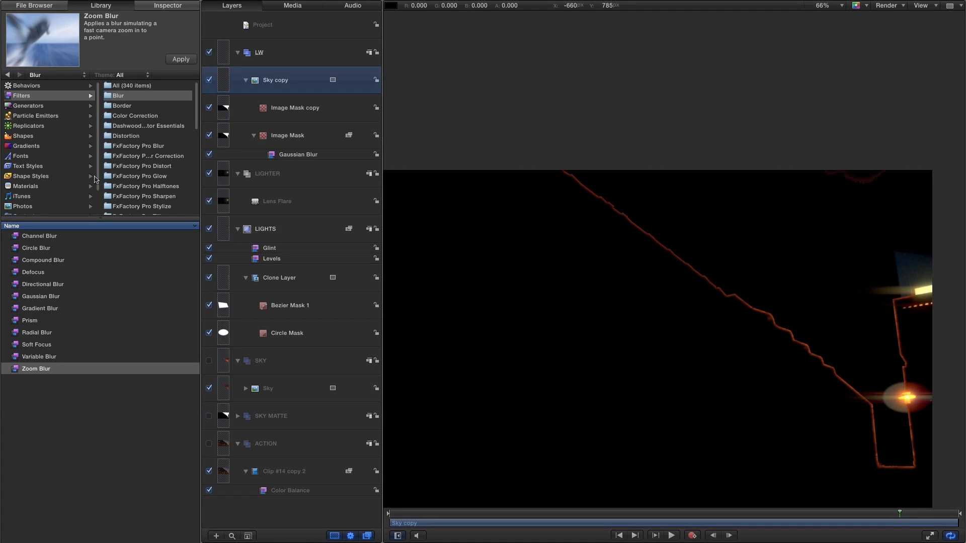
pyautogui.moveTo(17, 296); pyautogui.dragTo(222, 78)
pyautogui.click(165, 6)
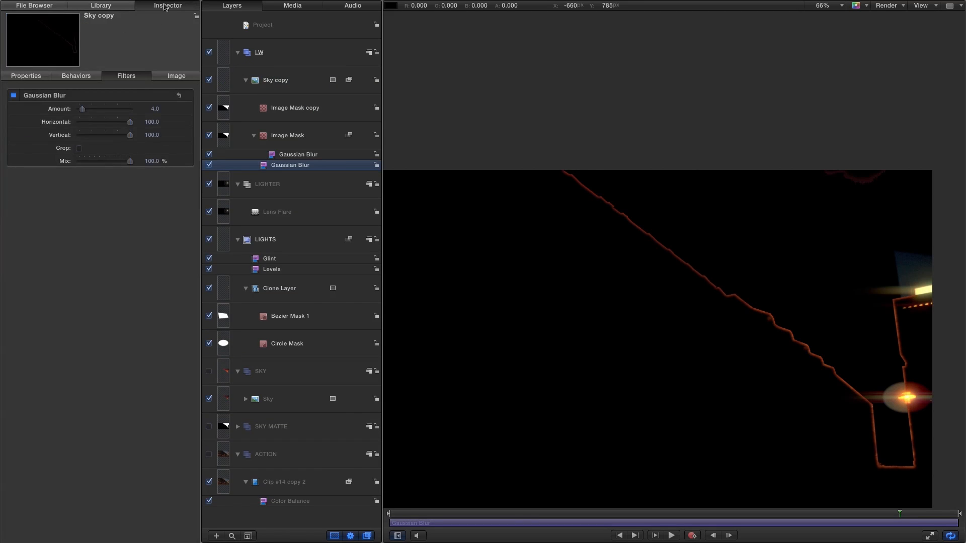
pyautogui.click(154, 108)
pyautogui.write('60')
pyautogui.press('Return')
pyautogui.click(13, 95)
pyautogui.click(13, 94)
pyautogui.click(14, 95)
pyautogui.click(14, 95)
# Step: Make the ACTION and SKY groups visible again and examine the roof edge up close
pyautogui.click(209, 455)
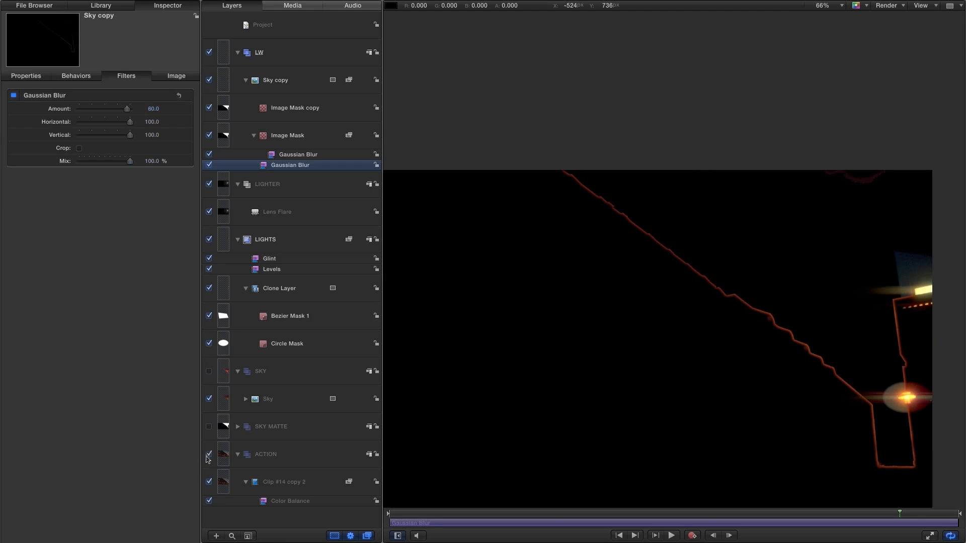
pyautogui.click(209, 372)
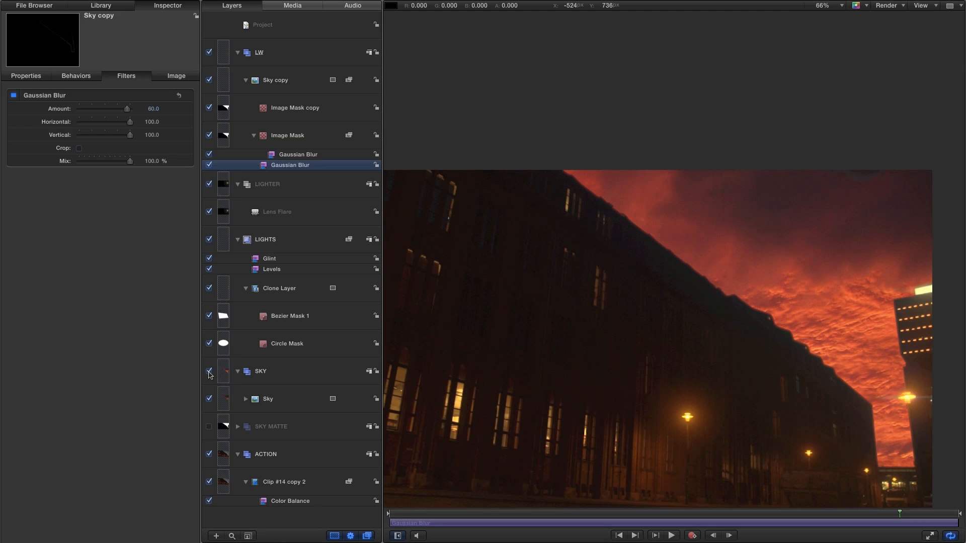
pyautogui.scroll(8, 679, 259)
# Step: Set the LW group's blend mode to Add and its opacity to 20%
pyautogui.click(224, 51)
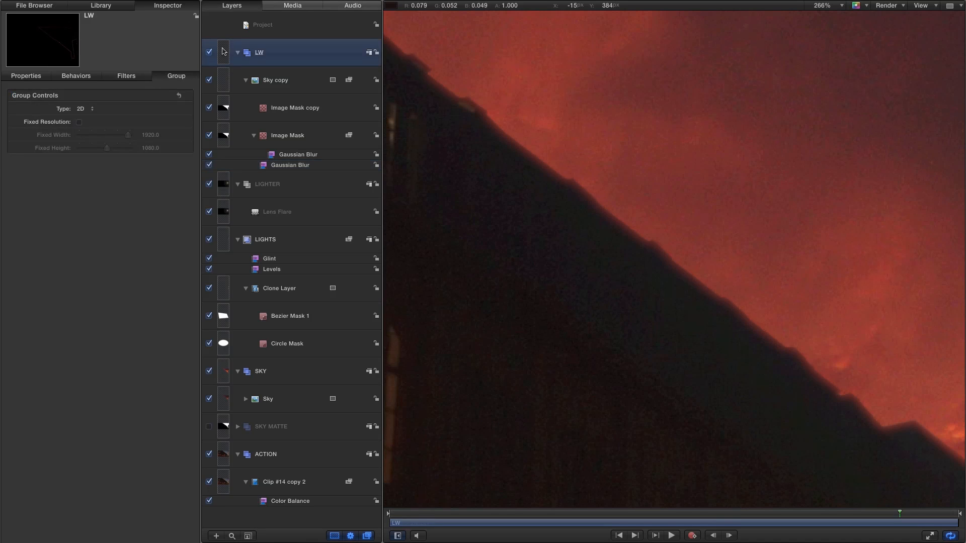
pyautogui.click(38, 76)
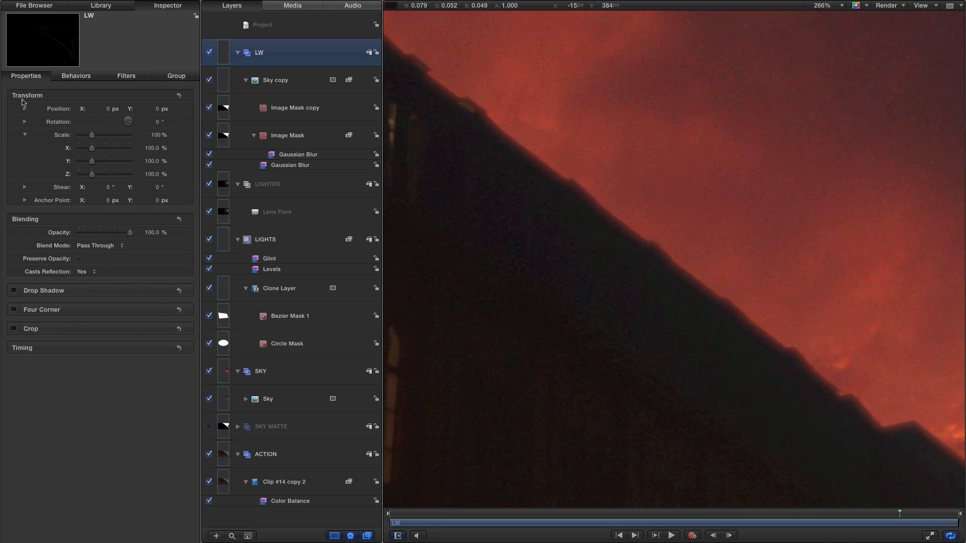
pyautogui.click(96, 246)
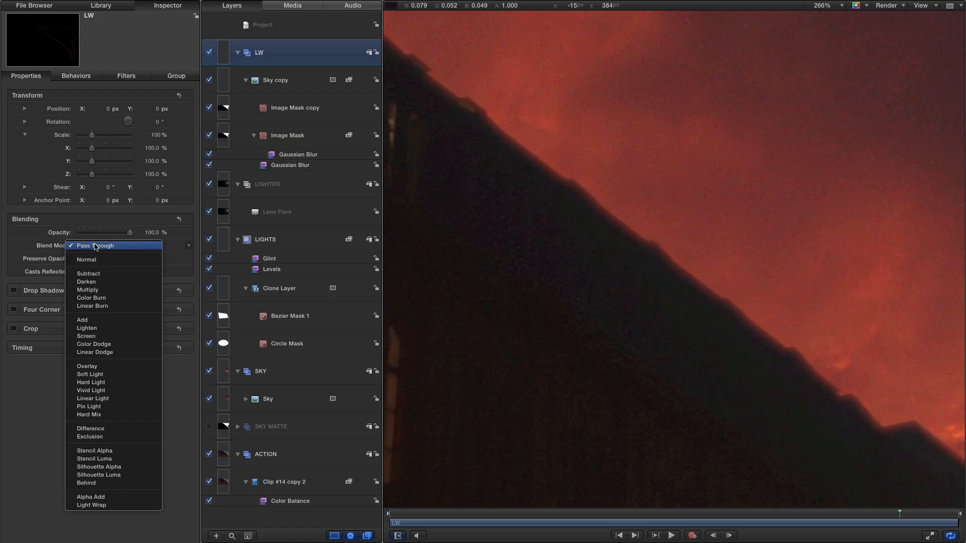
pyautogui.click(99, 321)
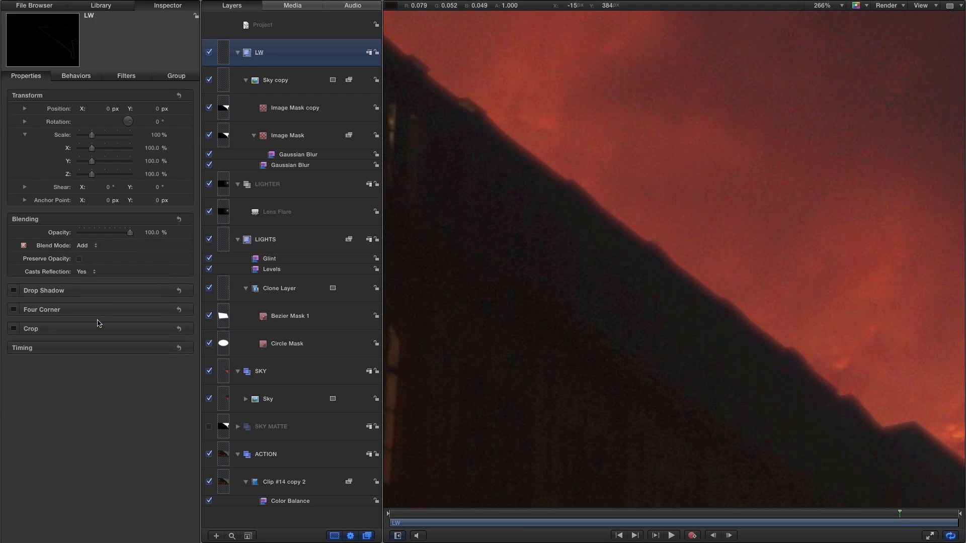
pyautogui.click(153, 233)
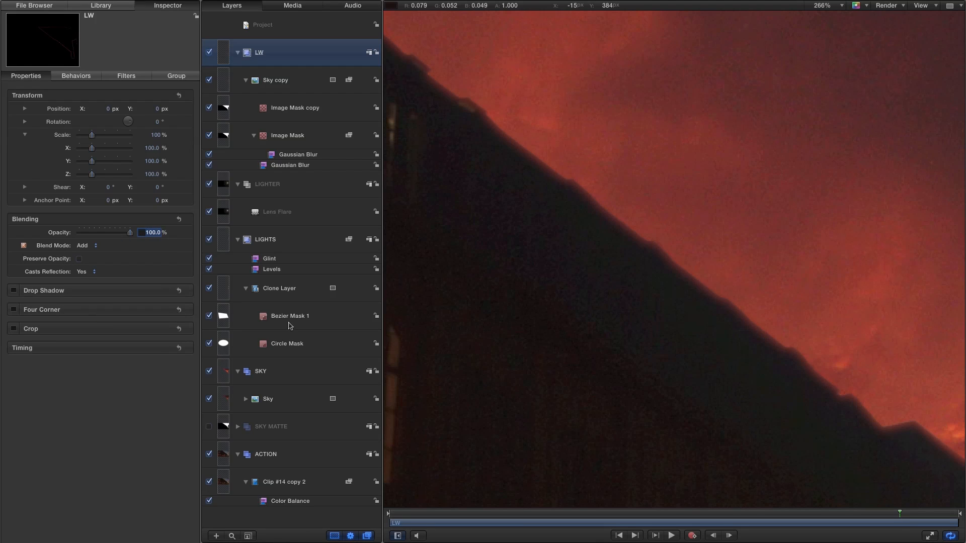
pyautogui.write('20')
pyautogui.press('Return')
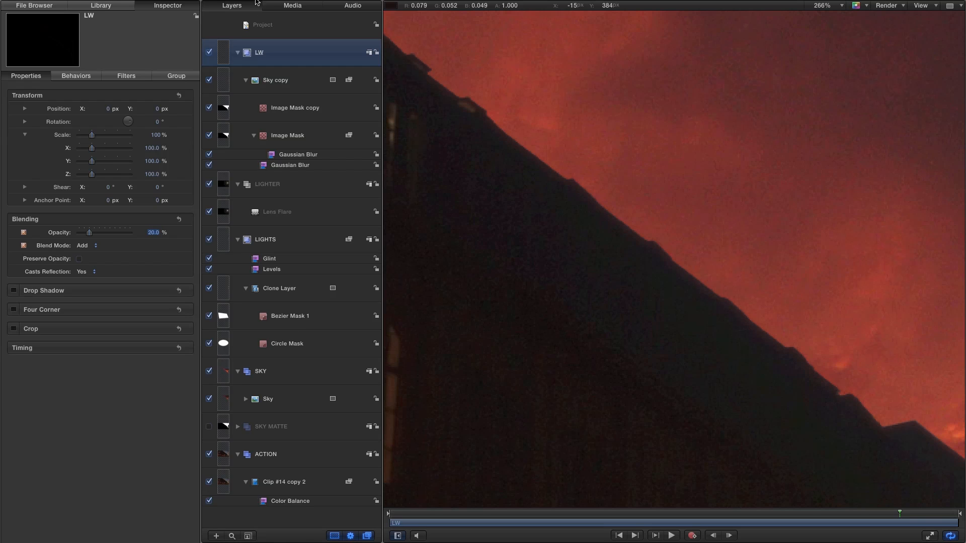
# Step: Compare the LW light wrap on and off along the roof edge, and view the whole frame
pyautogui.click(209, 53)
pyautogui.click(210, 53)
pyautogui.click(209, 53)
pyautogui.click(210, 53)
pyautogui.click(209, 53)
pyautogui.click(210, 53)
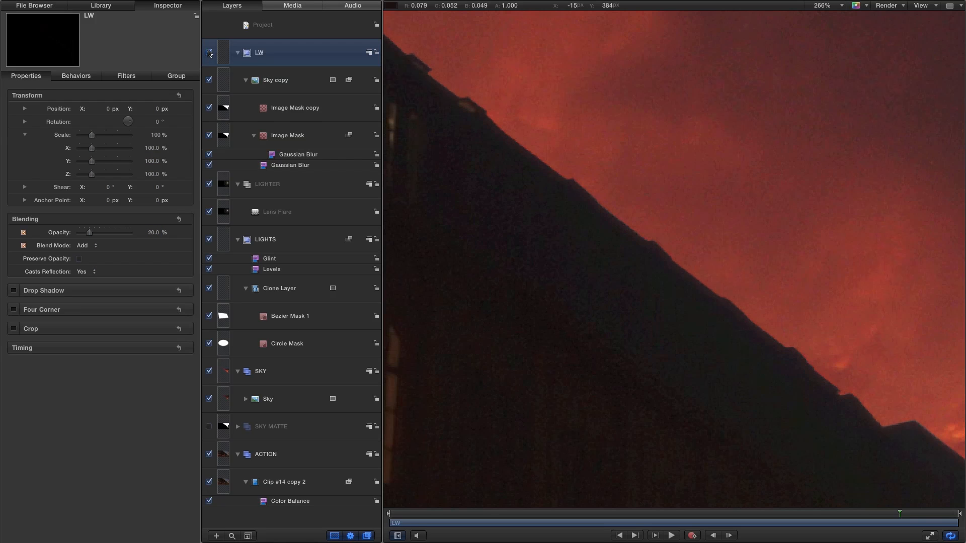
pyautogui.click(210, 53)
pyautogui.hotkey('shift', 'z')
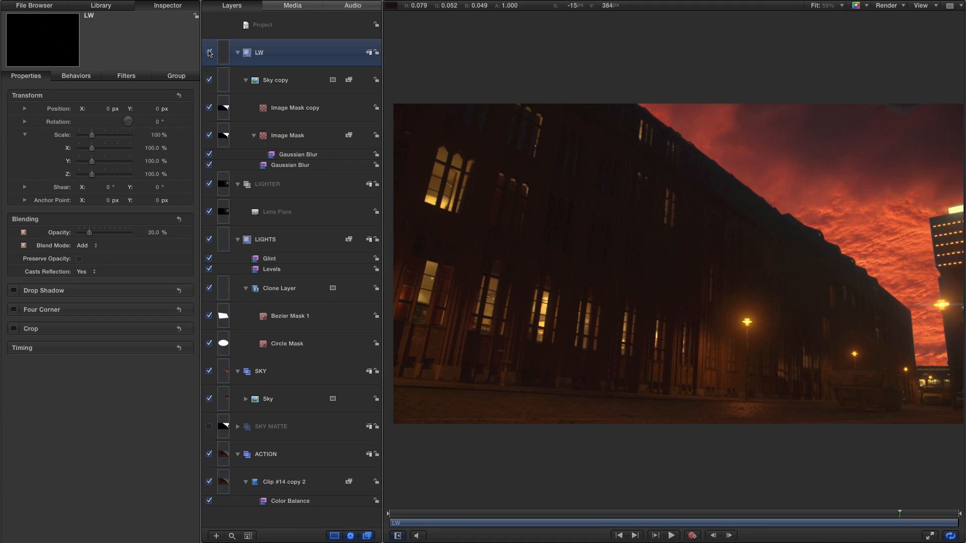
# Step: Collapse the LW group and move the playhead to the frame where the man stands beside the tower
pyautogui.click(238, 53)
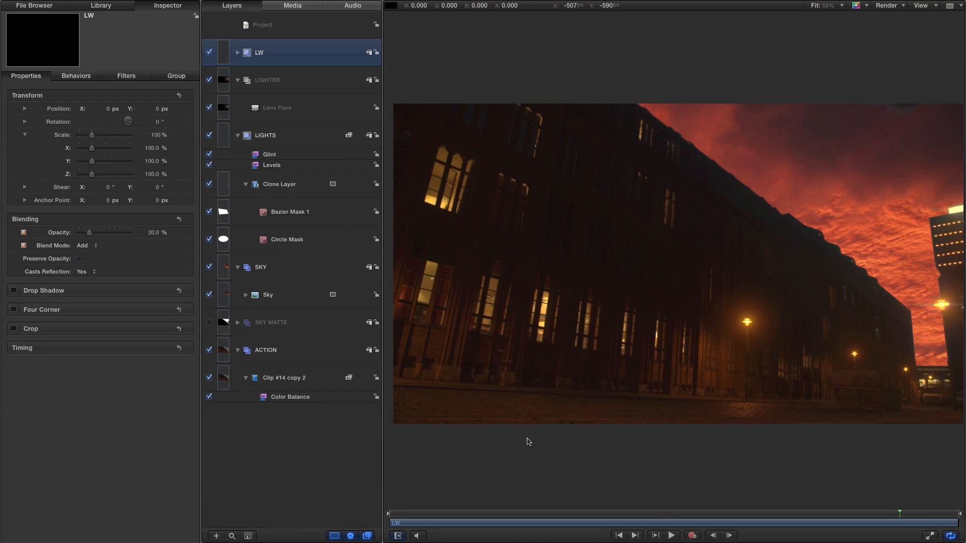
pyautogui.click(672, 513)
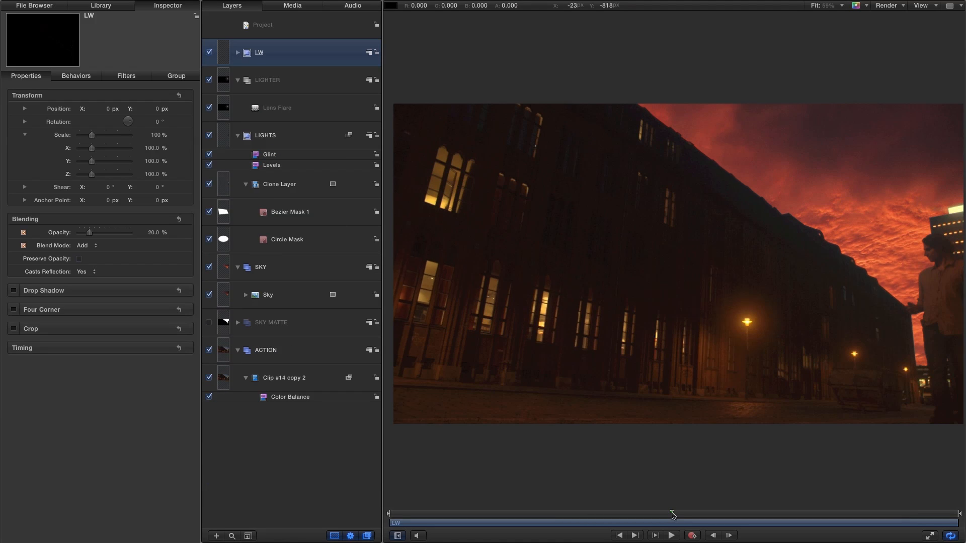
pyautogui.moveTo(671, 514); pyautogui.dragTo(651, 513)
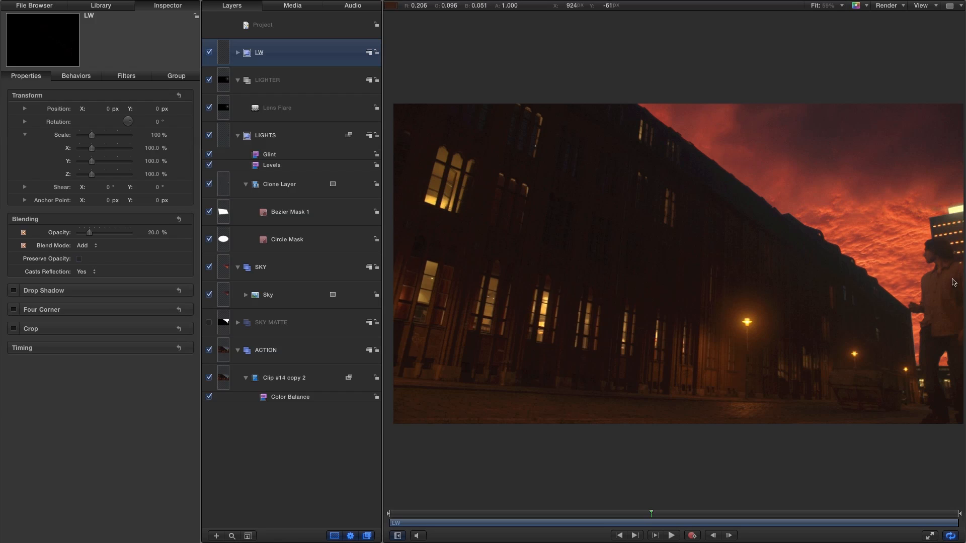
# Step: Paste a copy of Clip #14 copy 2 into a new group at the top of the project
pyautogui.click(222, 380)
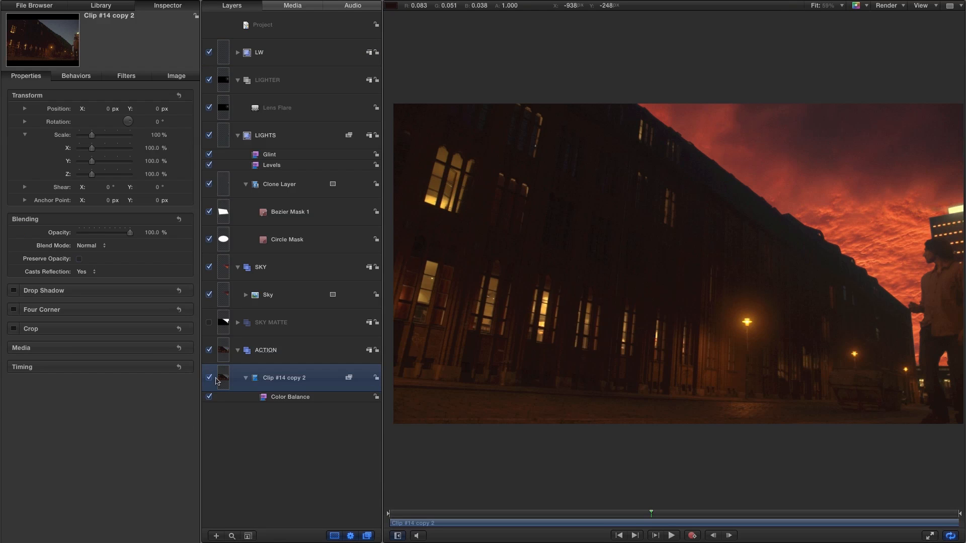
pyautogui.rightClick(222, 376)
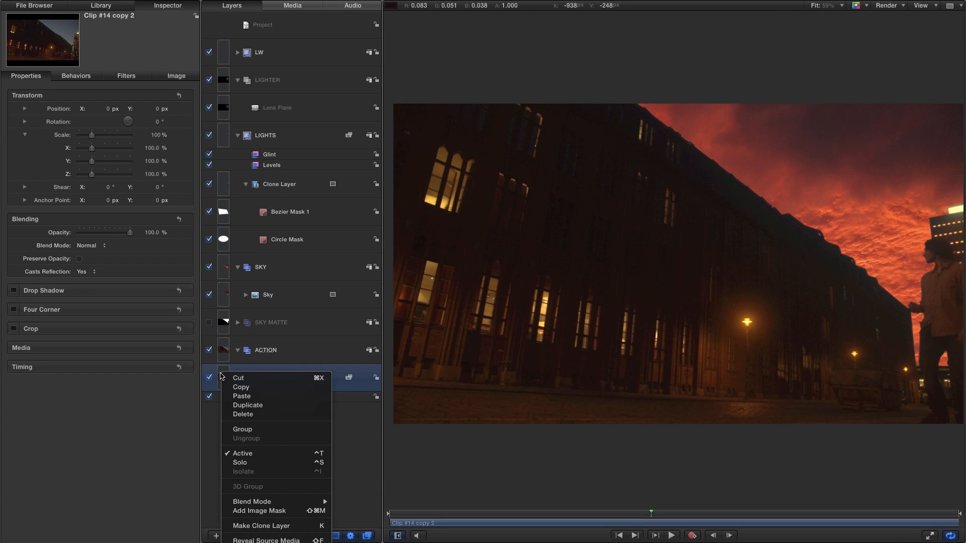
pyautogui.click(241, 387)
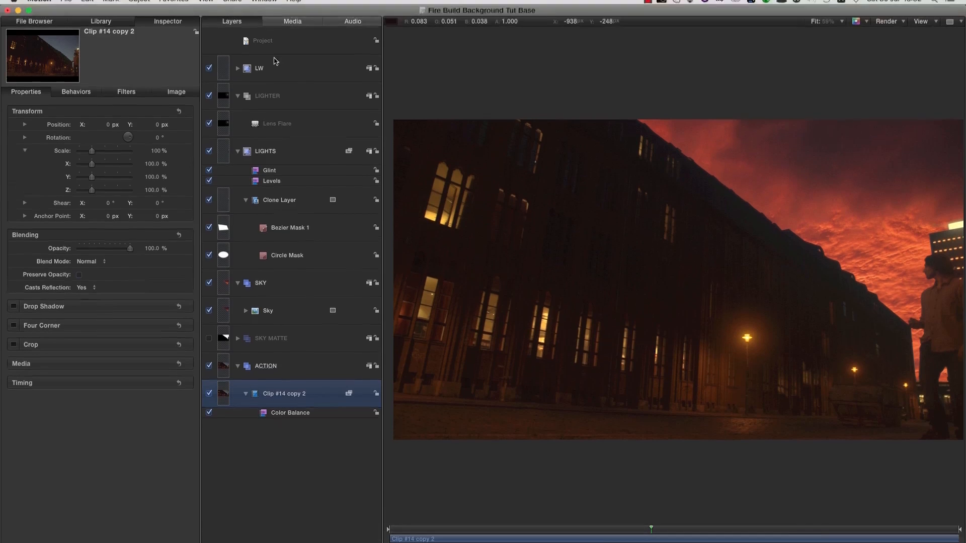
pyautogui.click(267, 42)
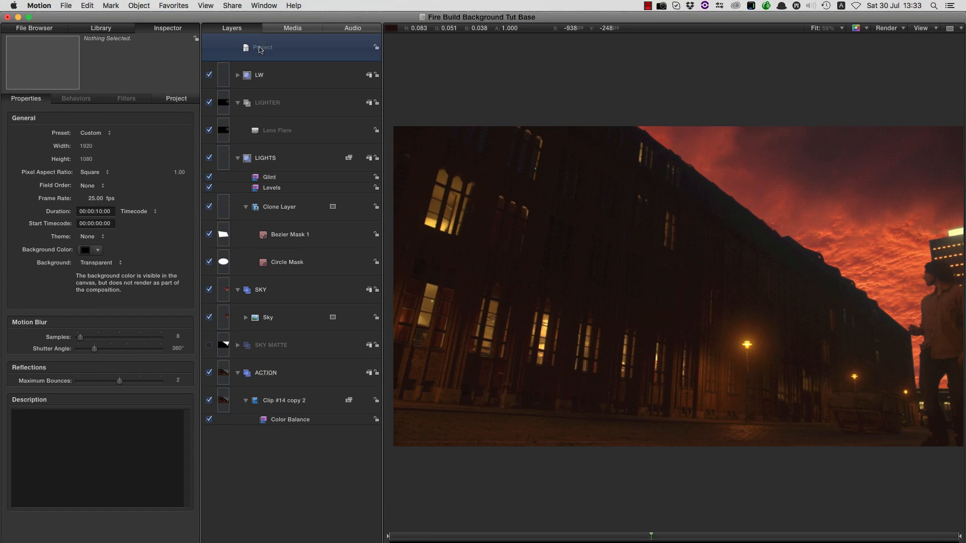
pyautogui.click(139, 5)
pyautogui.click(402, 183)
pyautogui.press('super+v')
pyautogui.rightClick(265, 72)
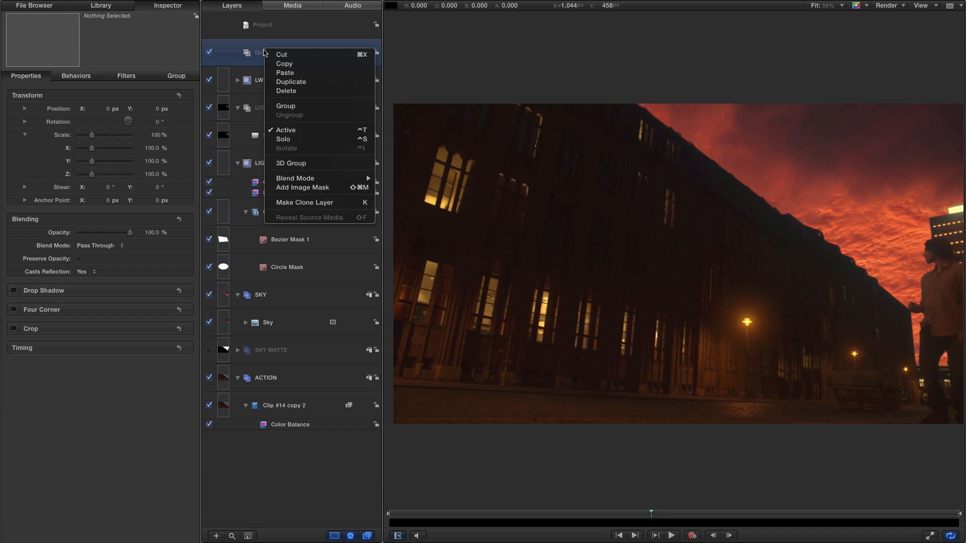
pyautogui.click(292, 73)
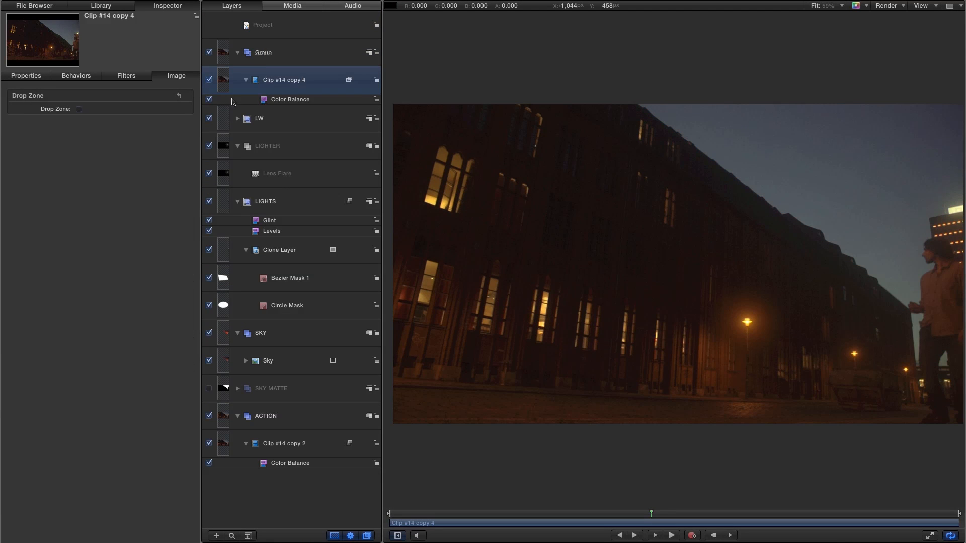
# Step: Replace the Color Balance filter on Clip #14 copy 4 with the Channel Mixer and Levels filters
pyautogui.rightClick(288, 100)
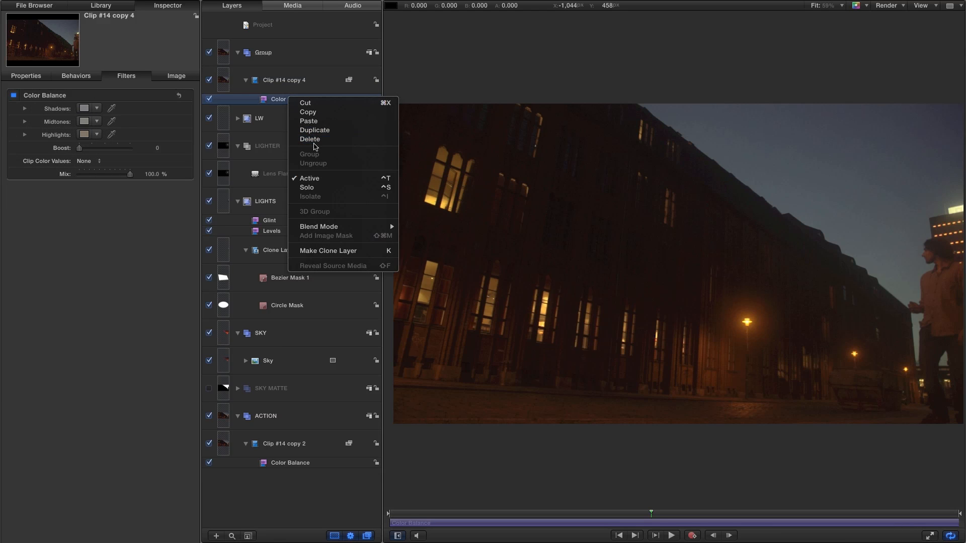
pyautogui.click(327, 139)
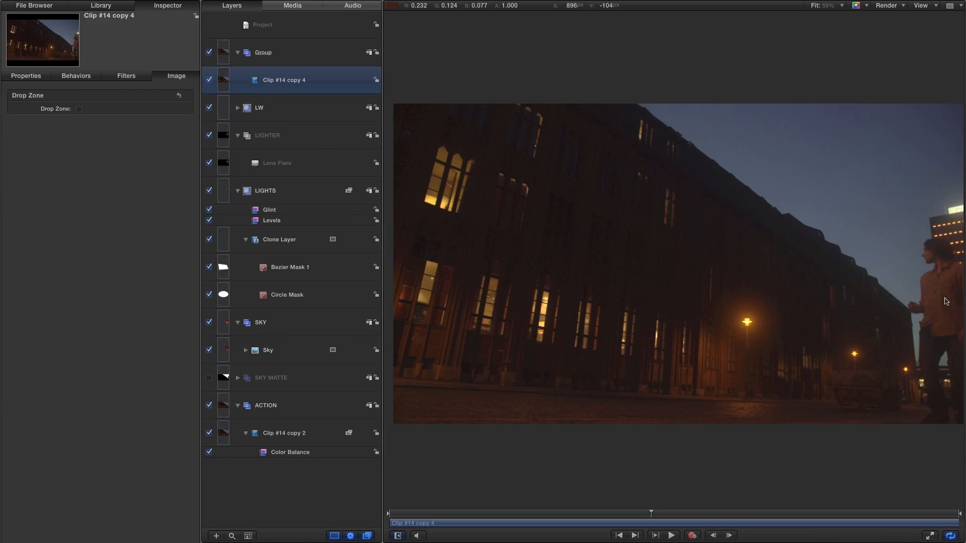
pyautogui.press('super+2')
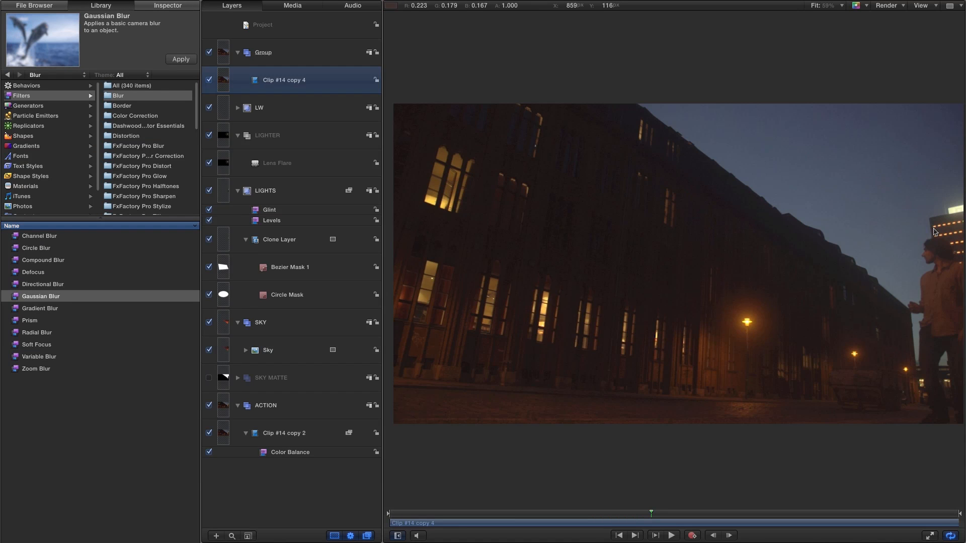
pyautogui.click(134, 117)
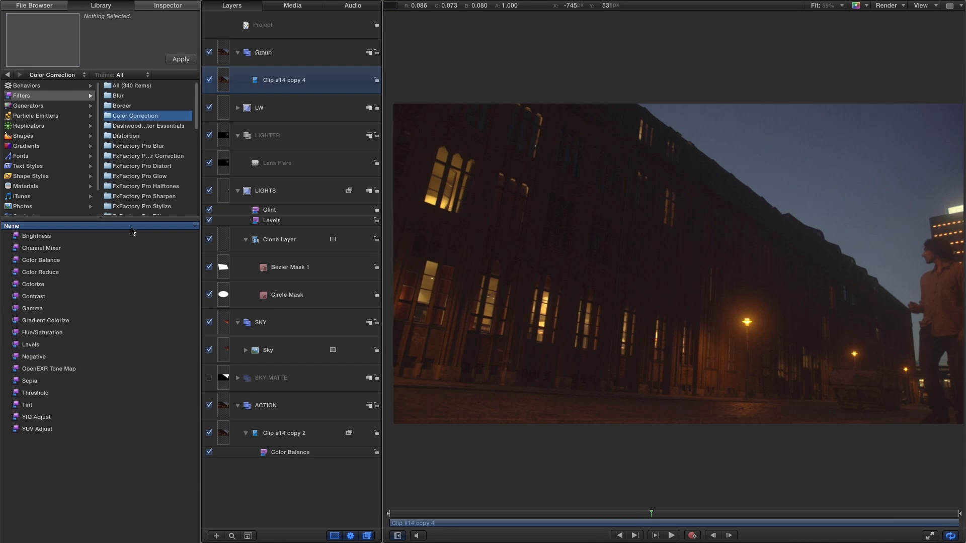
pyautogui.click(37, 250)
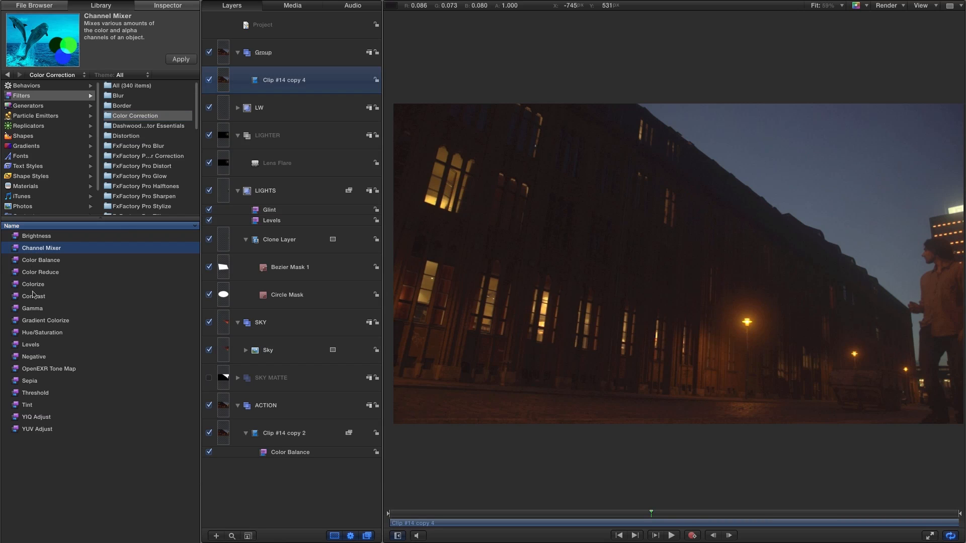
pyautogui.keyDown('super'); pyautogui.click(21, 346); pyautogui.keyUp('super')
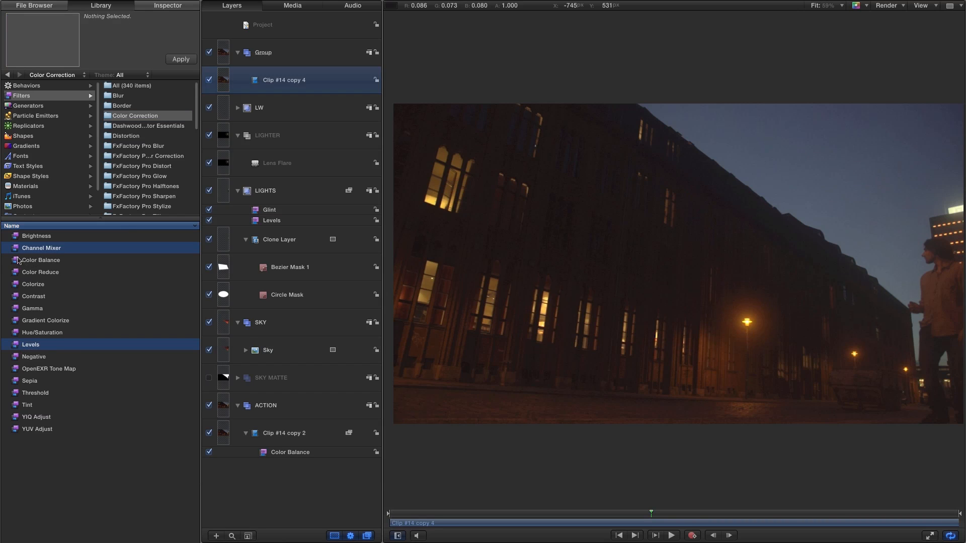
pyautogui.moveTo(17, 251); pyautogui.dragTo(223, 82)
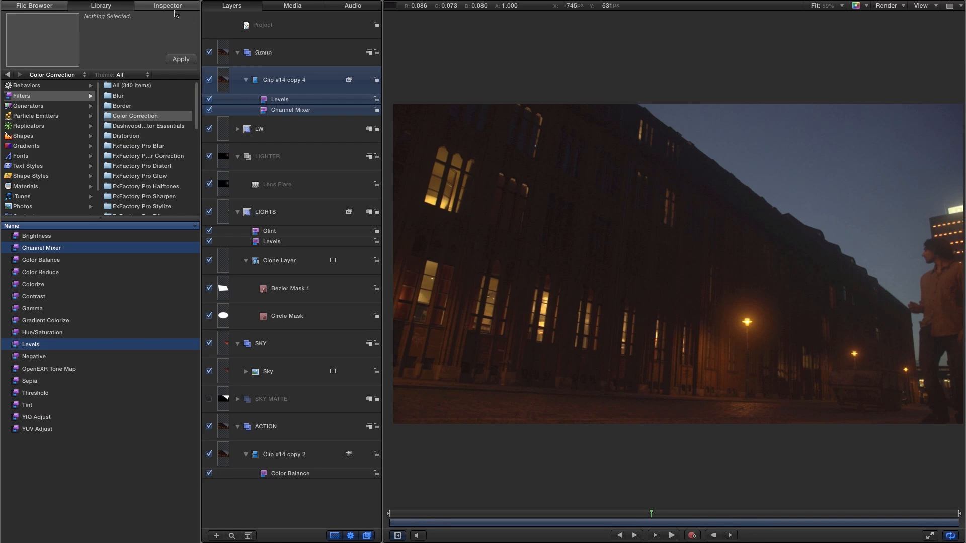
pyautogui.click(173, 9)
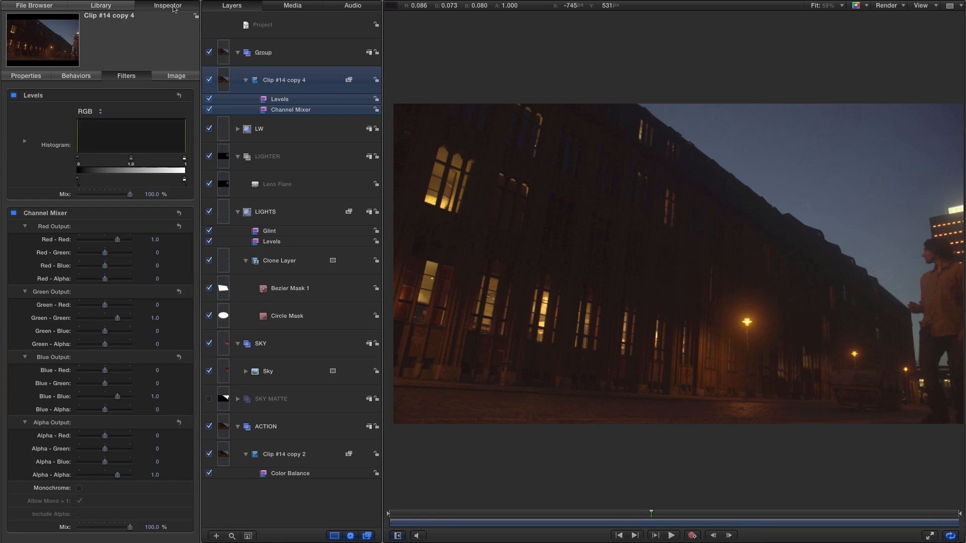
# Step: Make the Channel Mixer monochrome and set Red - Red to 1.77, Red - Green to 0.62 and Red - Blue to -2.0
pyautogui.click(79, 489)
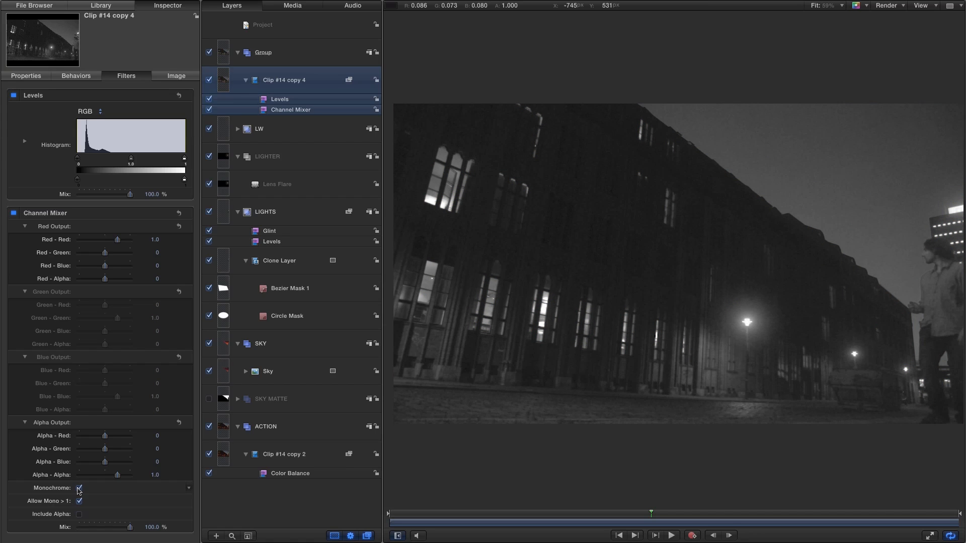
pyautogui.moveTo(117, 240); pyautogui.dragTo(79, 271)
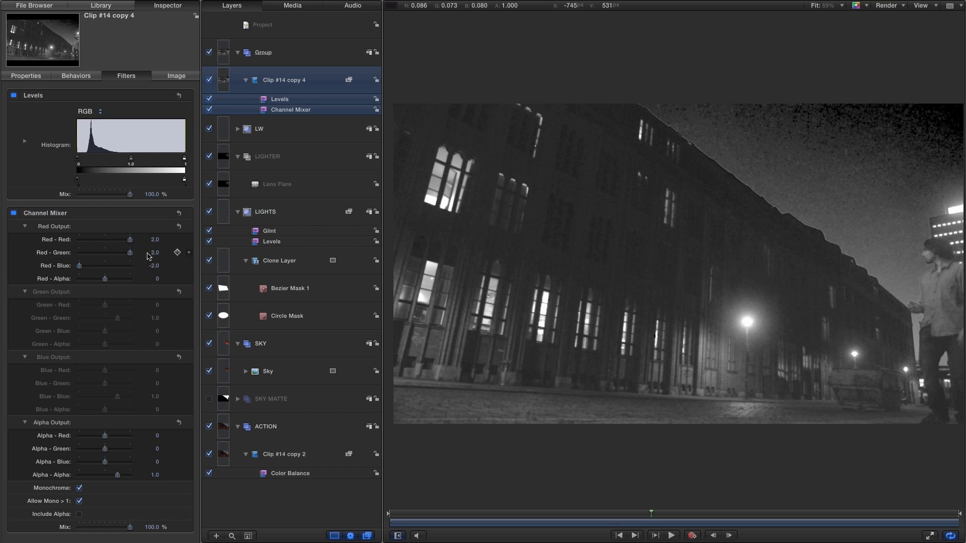
pyautogui.moveTo(132, 257); pyautogui.dragTo(112, 257)
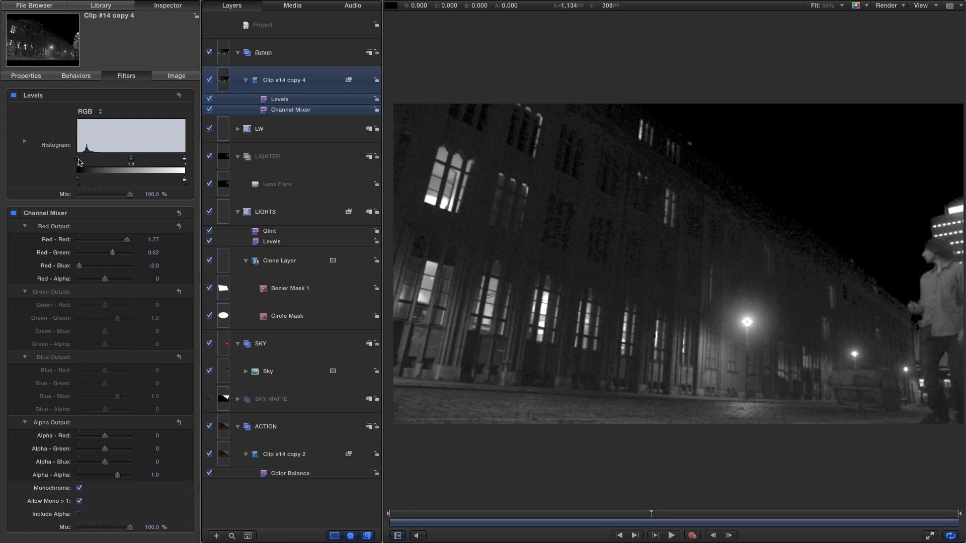
# Step: Set the Levels filter's input black point to 0.11 and white point to 0.83
pyautogui.moveTo(77, 160); pyautogui.dragTo(87, 160)
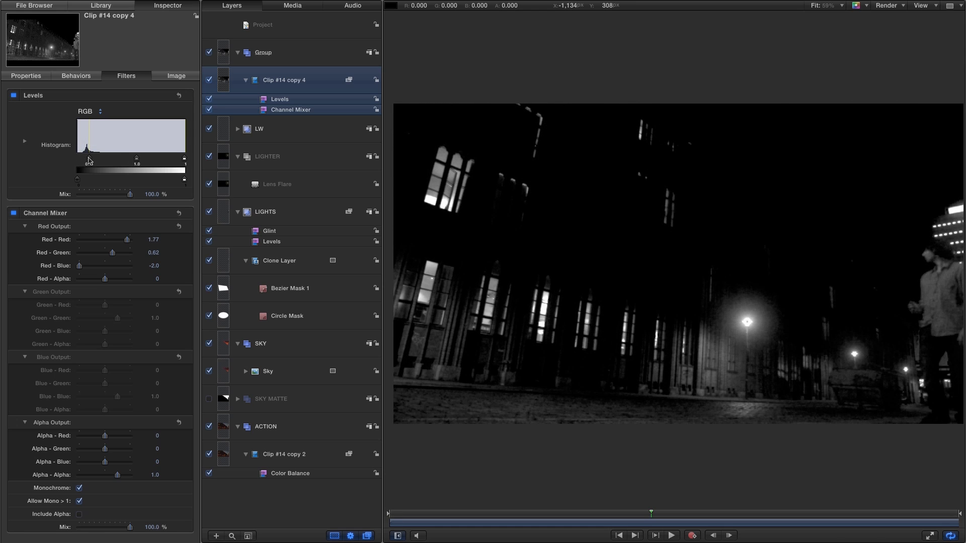
pyautogui.moveTo(89, 161); pyautogui.dragTo(91, 161)
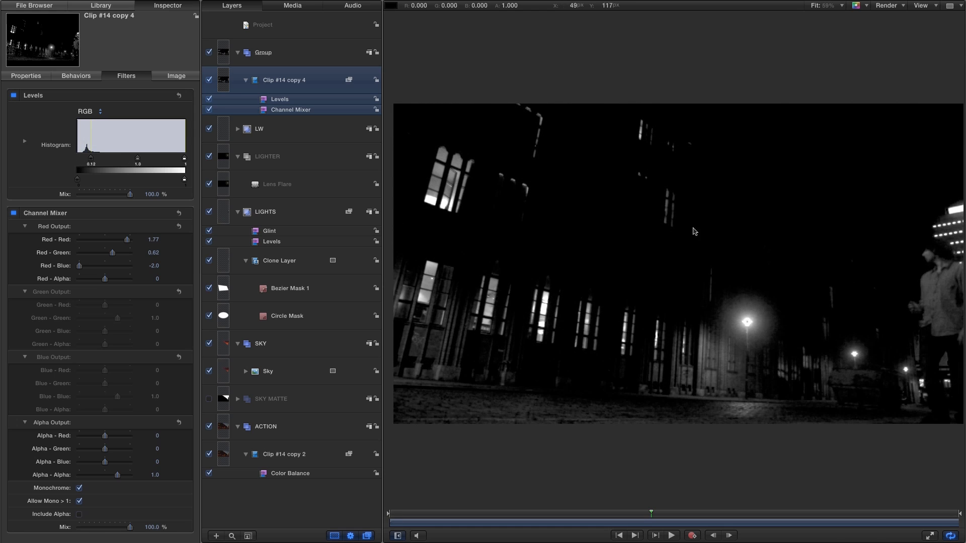
pyautogui.moveTo(184, 160); pyautogui.dragTo(167, 162)
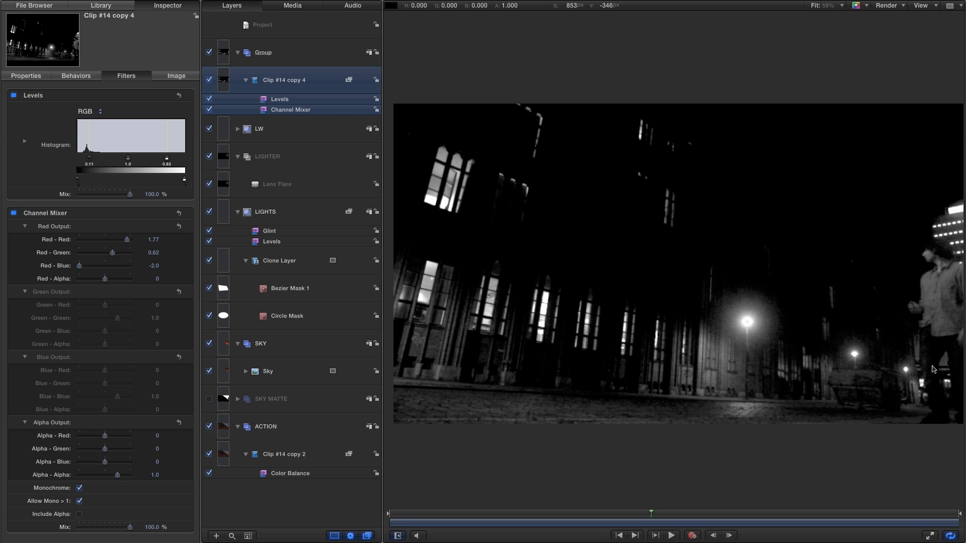
# Step: Copy Clip #14 copy 2 and paste it into a new group at the top of the project
pyautogui.click(223, 457)
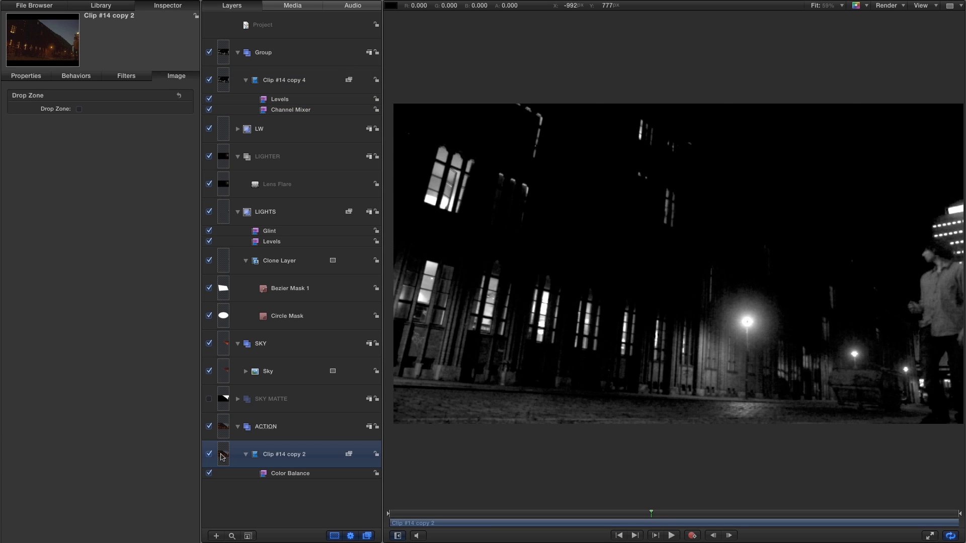
pyautogui.rightClick(223, 457)
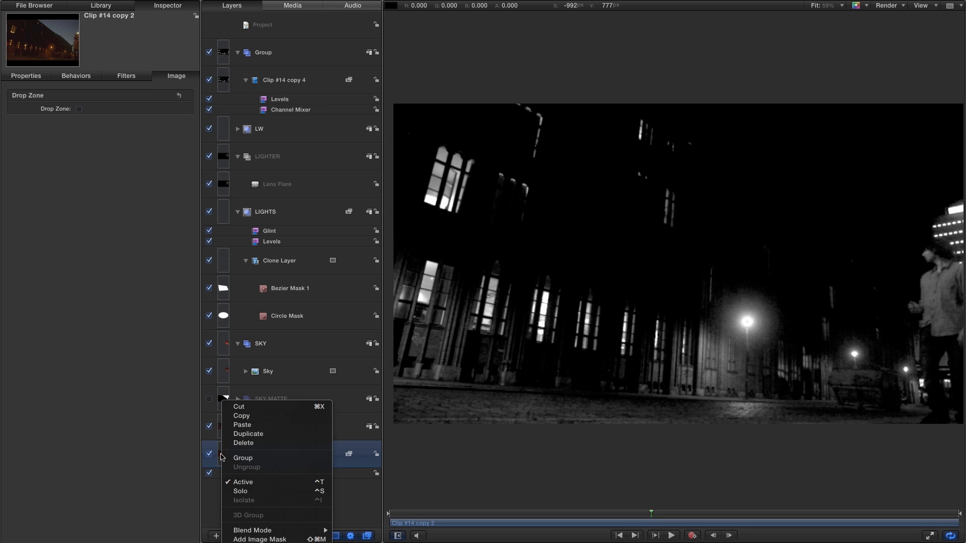
pyautogui.click(256, 417)
pyautogui.moveTo(266, 2)
pyautogui.click(275, 48)
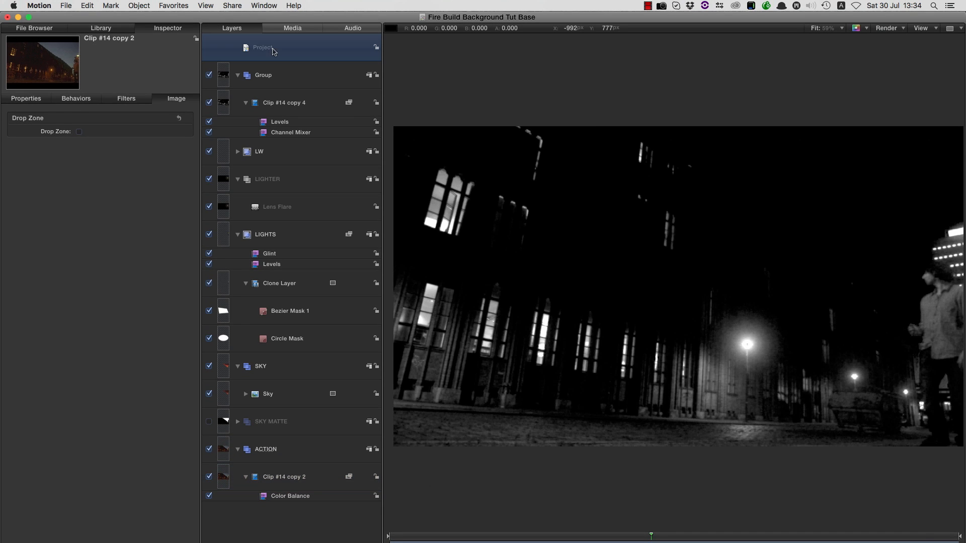
pyautogui.click(137, 5)
pyautogui.click(140, 22)
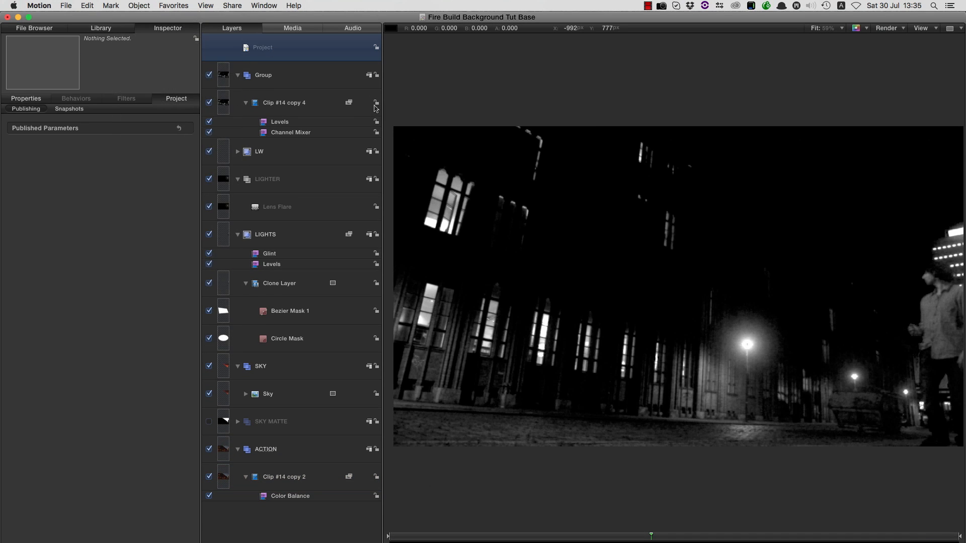
pyautogui.rightClick(279, 76)
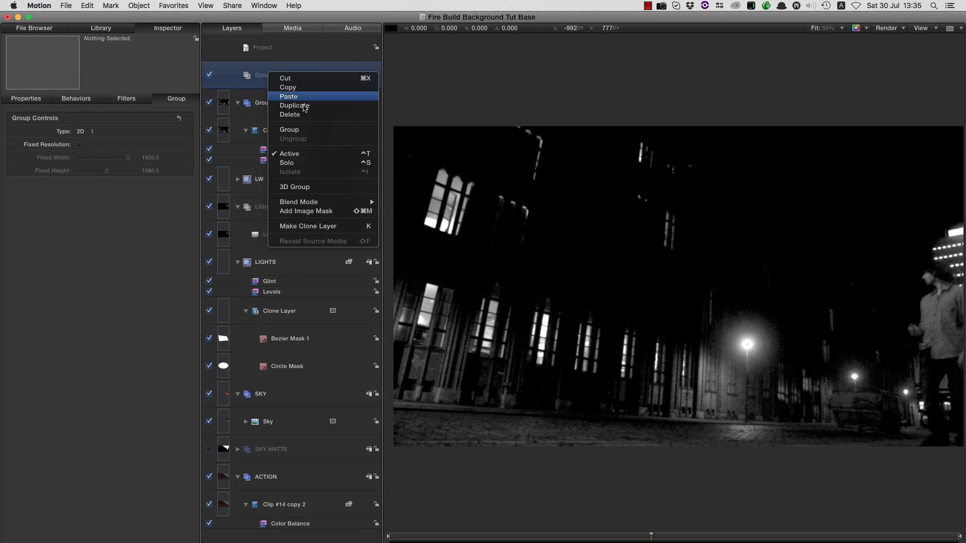
pyautogui.click(299, 95)
# Step: Rename the group holding Clip #14 copy 4 as Light Mask and the new top group as DIFFERENCE MATTE
pyautogui.doubleClick(267, 144)
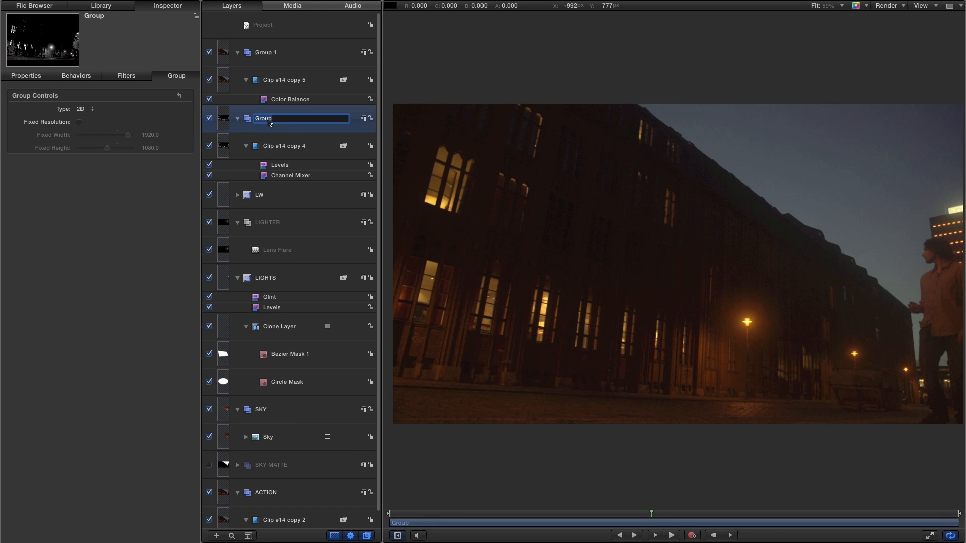
pyautogui.write('Light Mask')
pyautogui.press('Return')
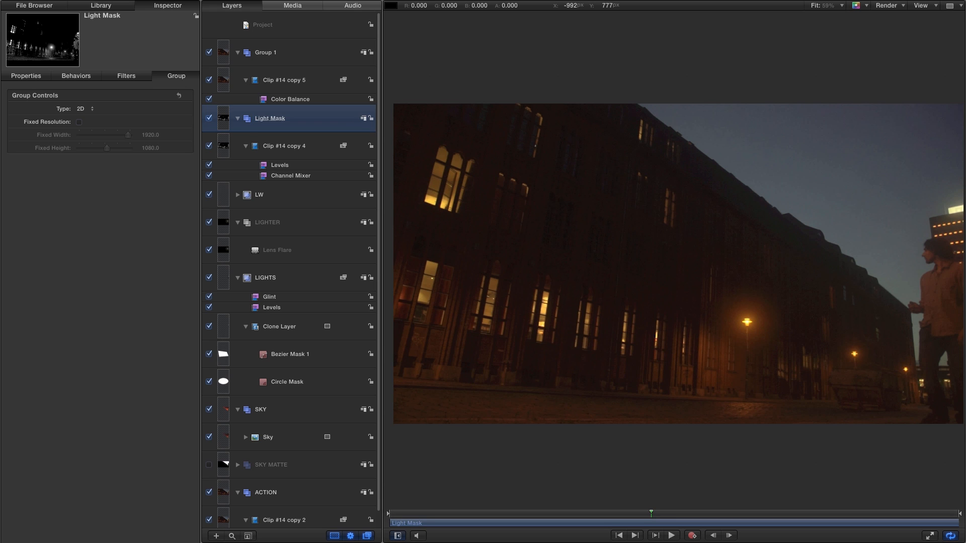
pyautogui.doubleClick(264, 53)
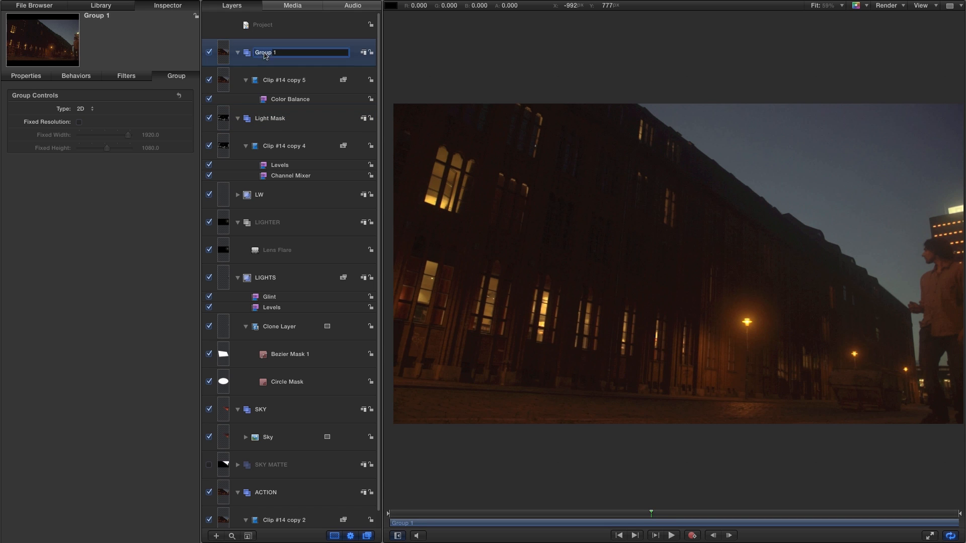
pyautogui.write('DIFFERENCE MATTE')
pyautogui.press('Return')
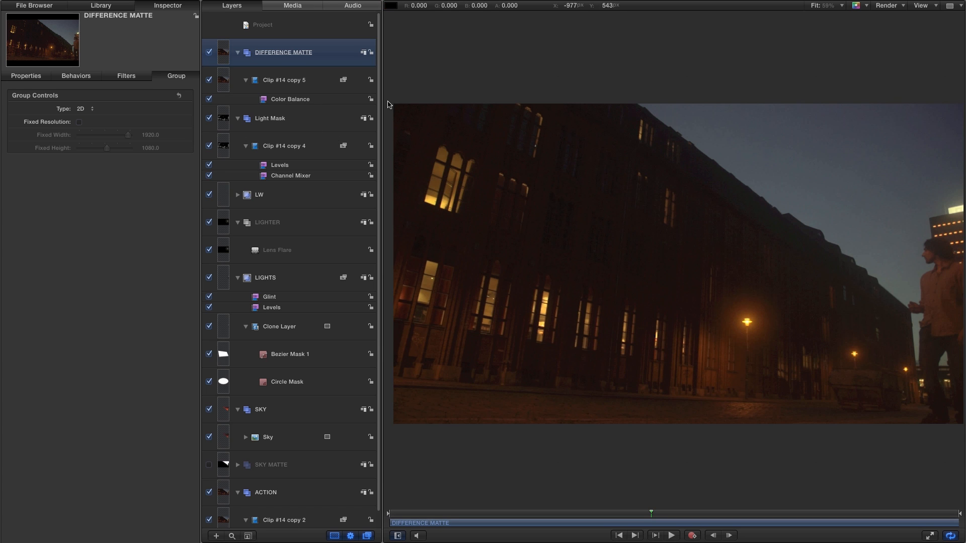
# Step: Delete the Color Balance filter from Clip #14 copy 5
pyautogui.click(284, 100)
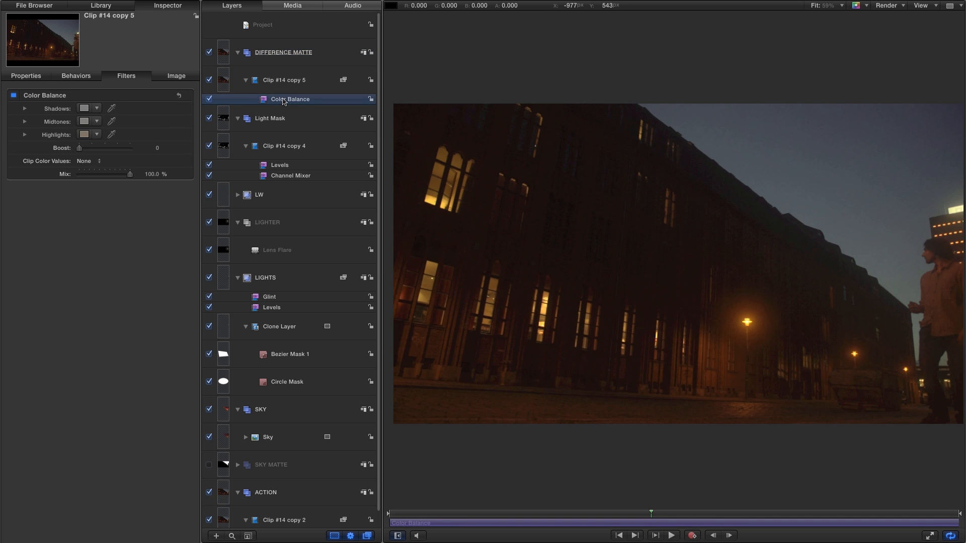
pyautogui.rightClick(284, 101)
pyautogui.click(312, 140)
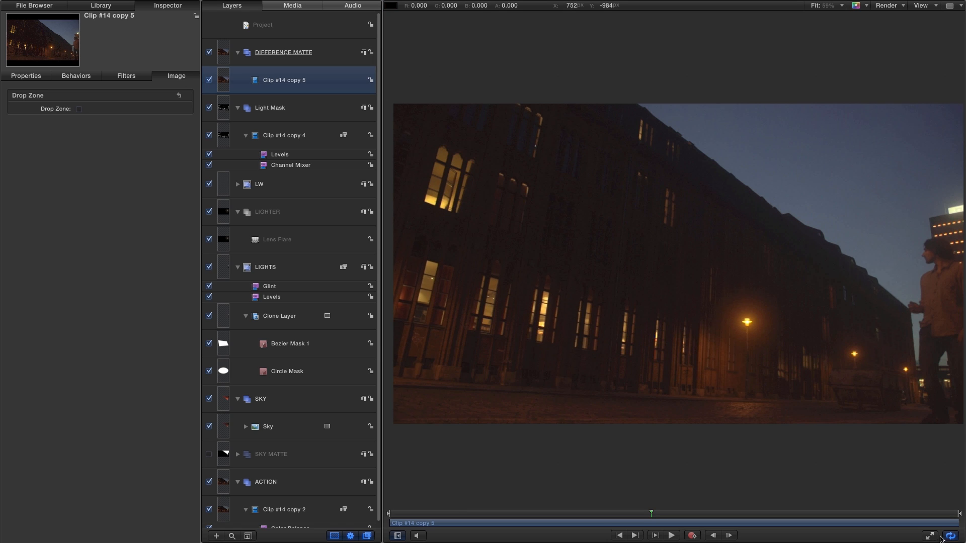
# Step: Move the playhead to the end of the clip and duplicate Clip #14 copy 5 there
pyautogui.moveTo(953, 520); pyautogui.dragTo(963, 518)
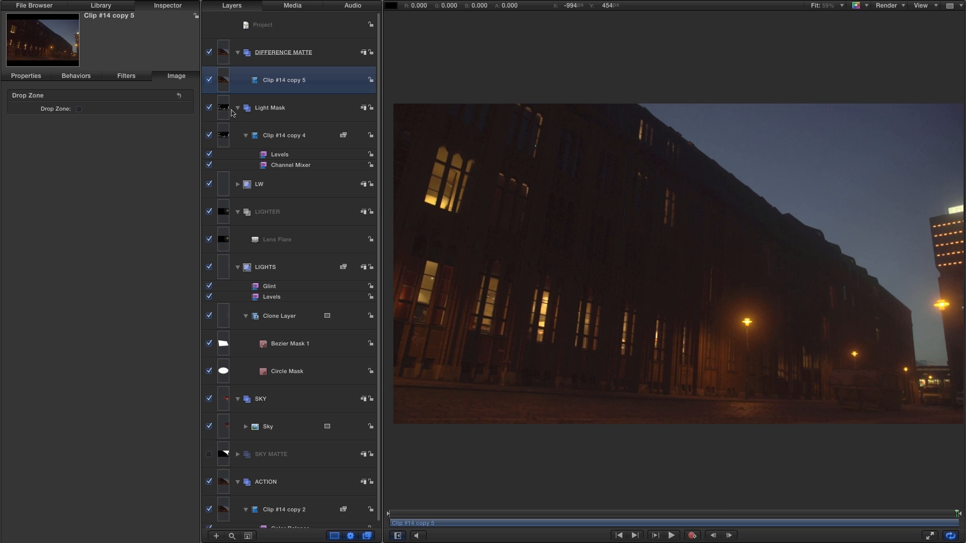
pyautogui.rightClick(224, 79)
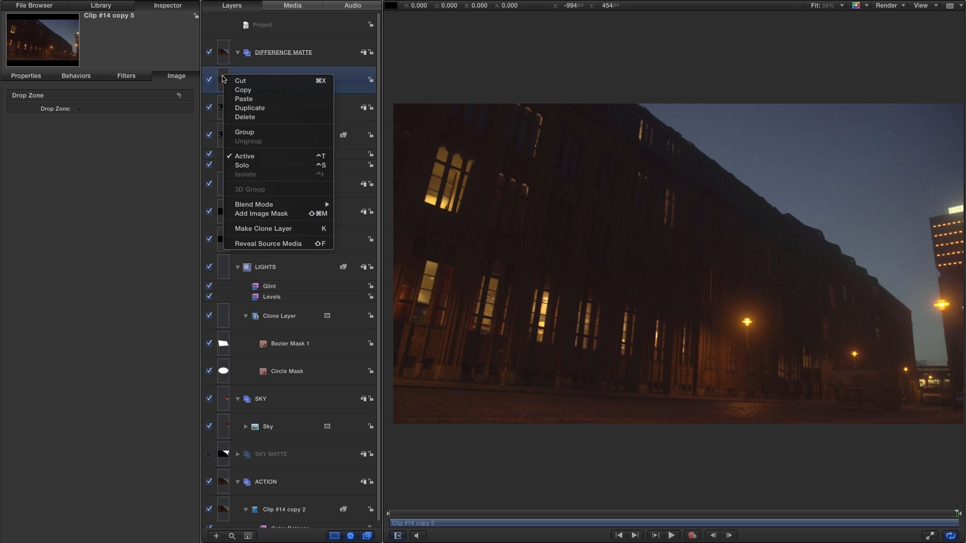
pyautogui.click(247, 108)
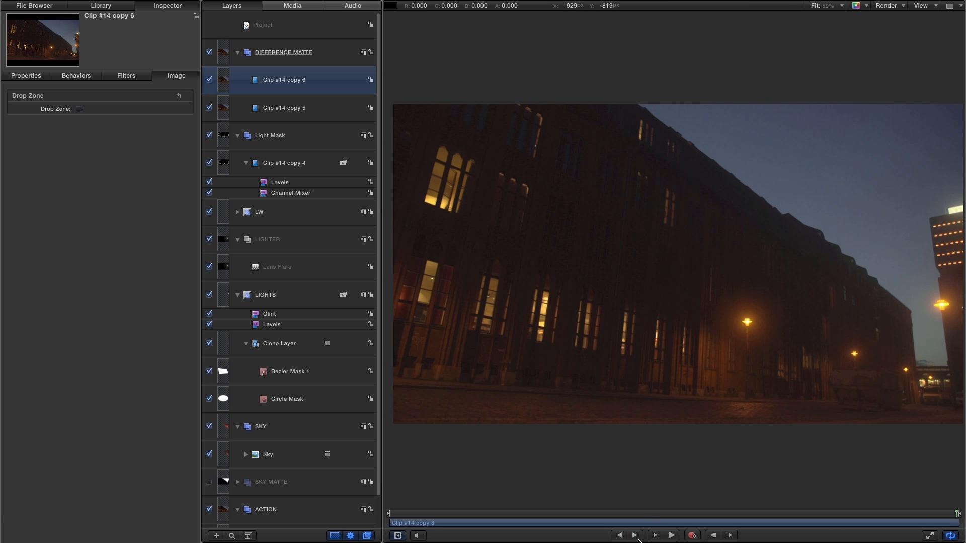
# Step: Apply the Hold Frame retiming behavior to Clip #14 copy 6
pyautogui.click(129, 8)
pyautogui.click(30, 87)
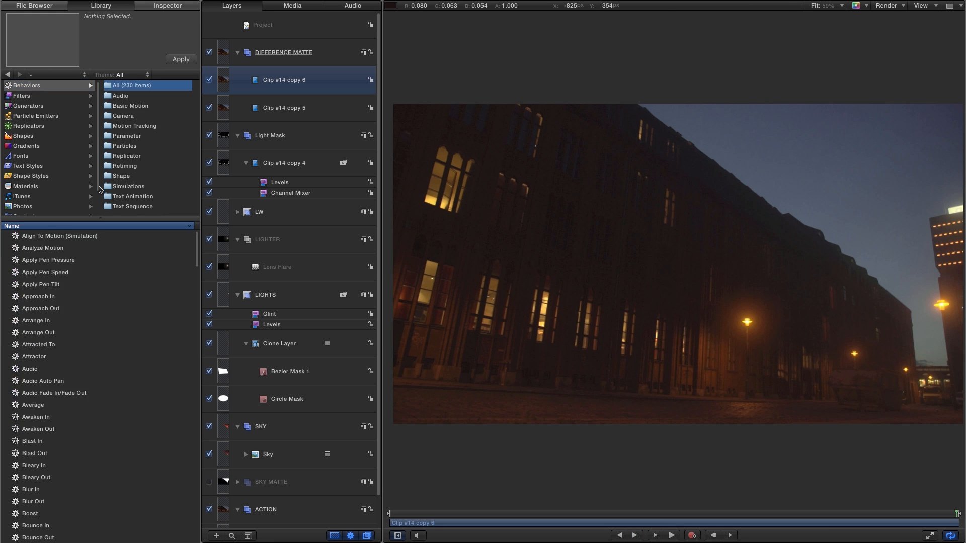
pyautogui.click(126, 167)
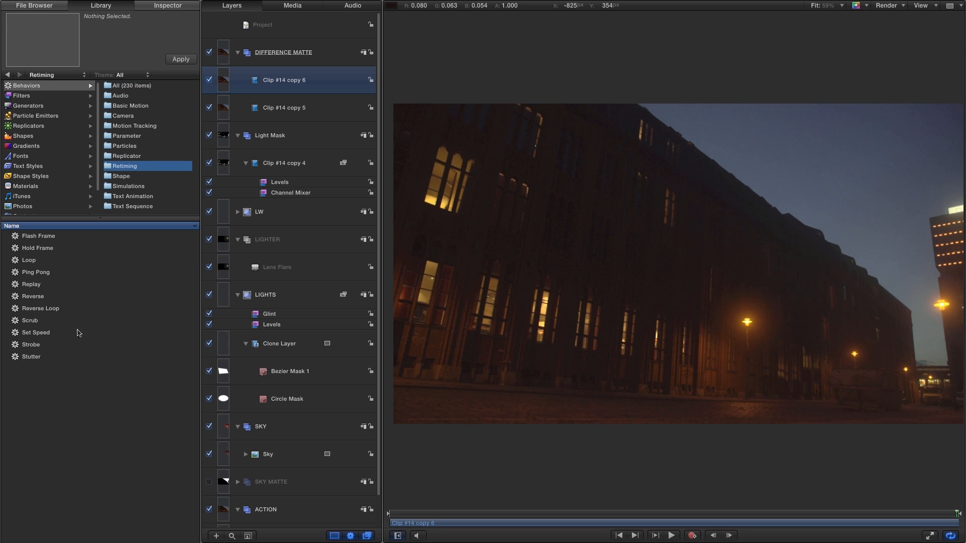
pyautogui.moveTo(15, 252); pyautogui.dragTo(223, 78)
pyautogui.click(223, 79)
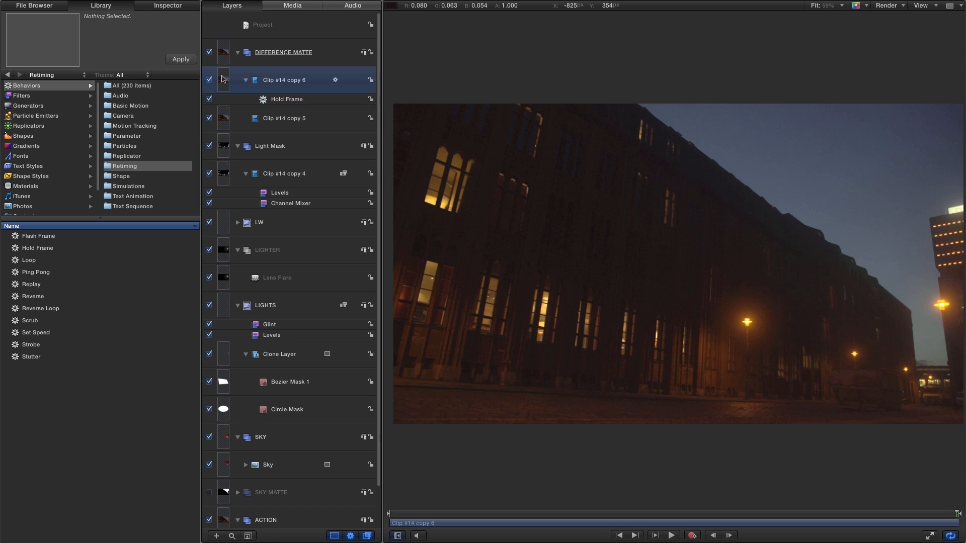
# Step: Mark the in point of Clip #14 copy 6 at the last frame, and move that in point to the project start
pyautogui.click(114, 5)
pyautogui.click(120, 17)
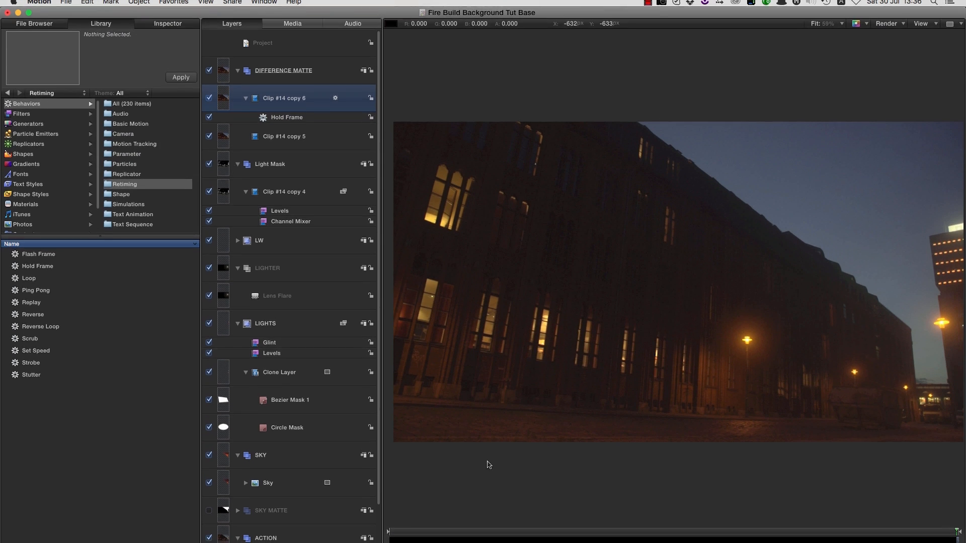
pyautogui.click(619, 537)
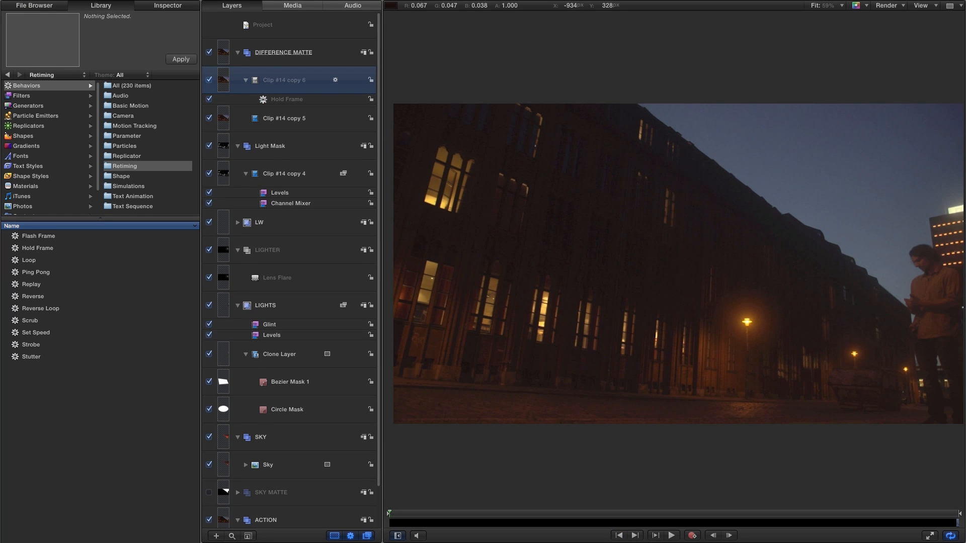
pyautogui.click(110, 5)
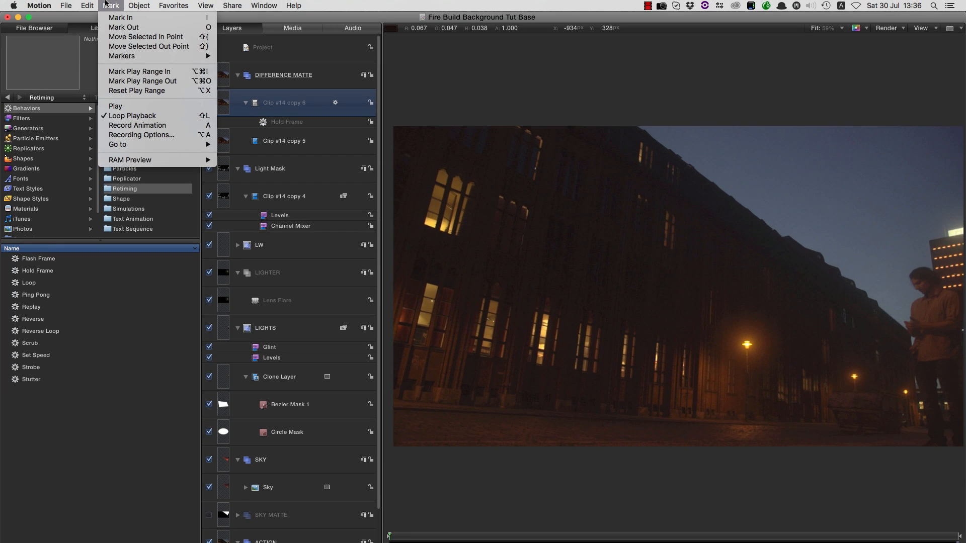
pyautogui.click(120, 36)
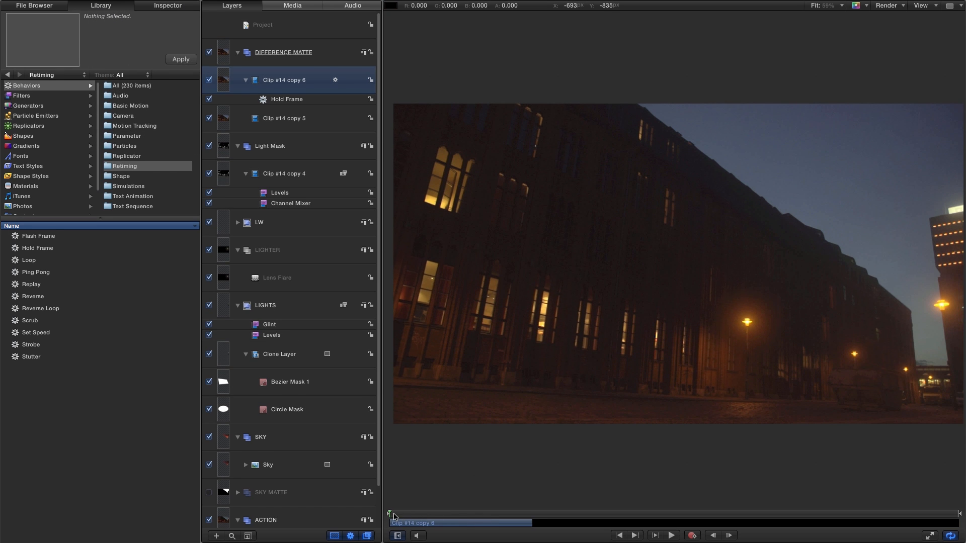
# Step: Extend the out point of Clip #14 copy 6 to the end of the project and scrub through the held frame
pyautogui.click(635, 537)
pyautogui.click(110, 5)
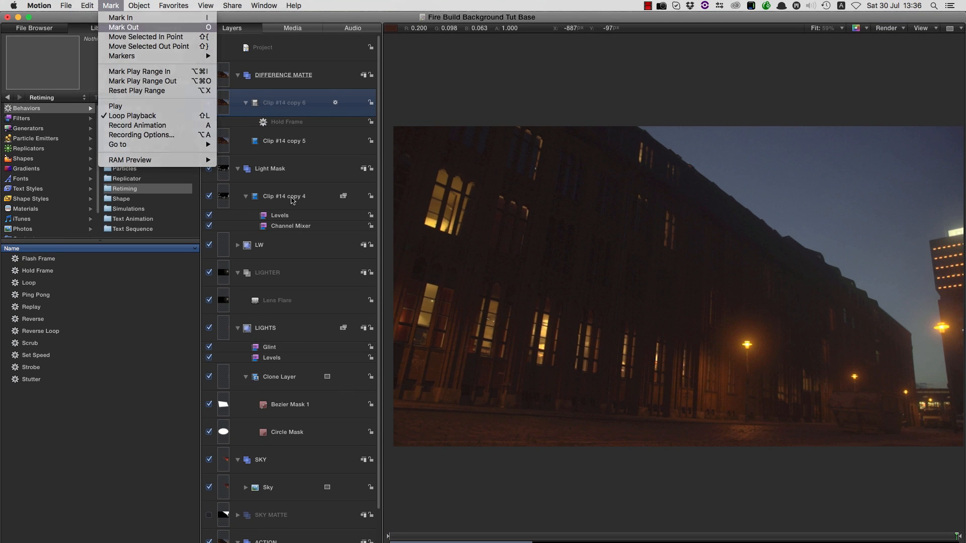
pyautogui.click(124, 28)
pyautogui.moveTo(534, 519); pyautogui.dragTo(818, 515)
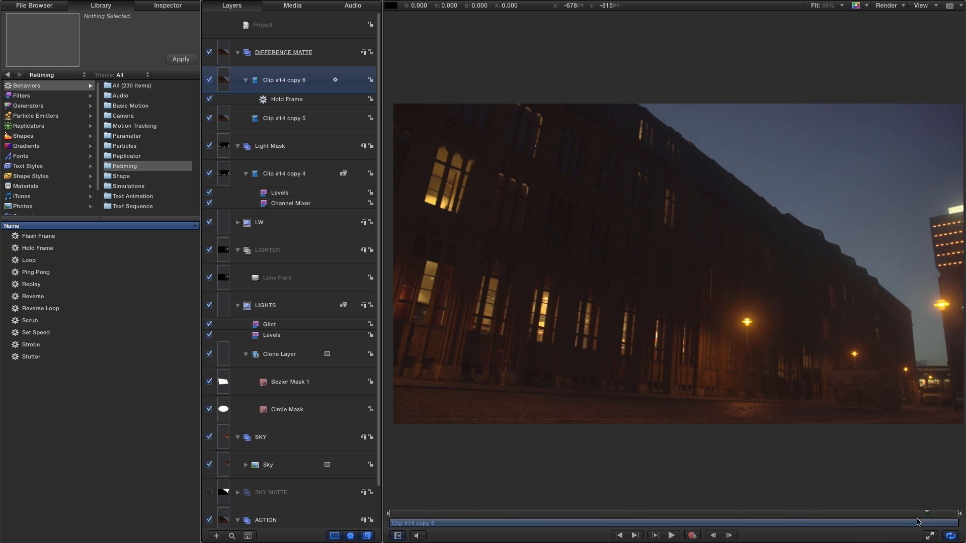
# Step: Set the blend mode of Clip #14 copy 6 to Difference and scrub to a frame with the man
pyautogui.press('super+3')
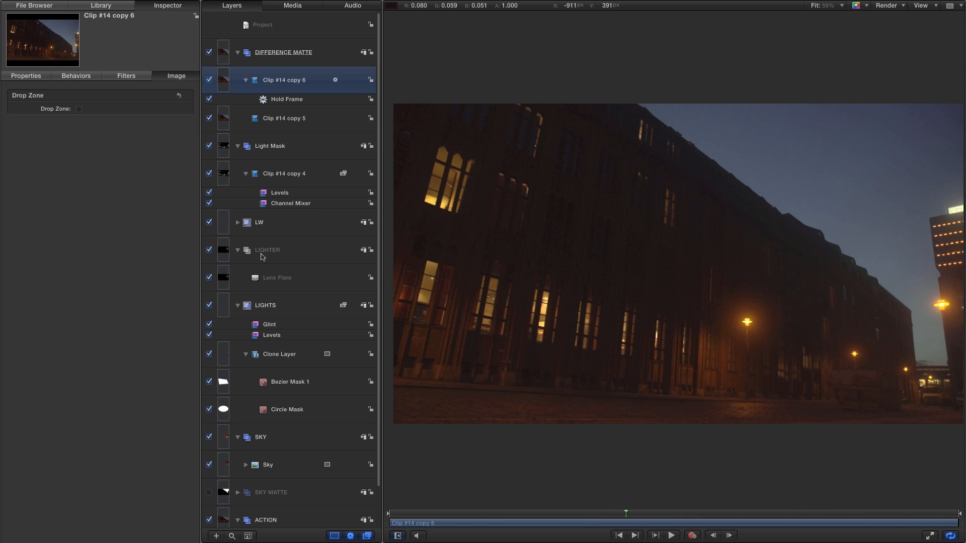
pyautogui.click(32, 76)
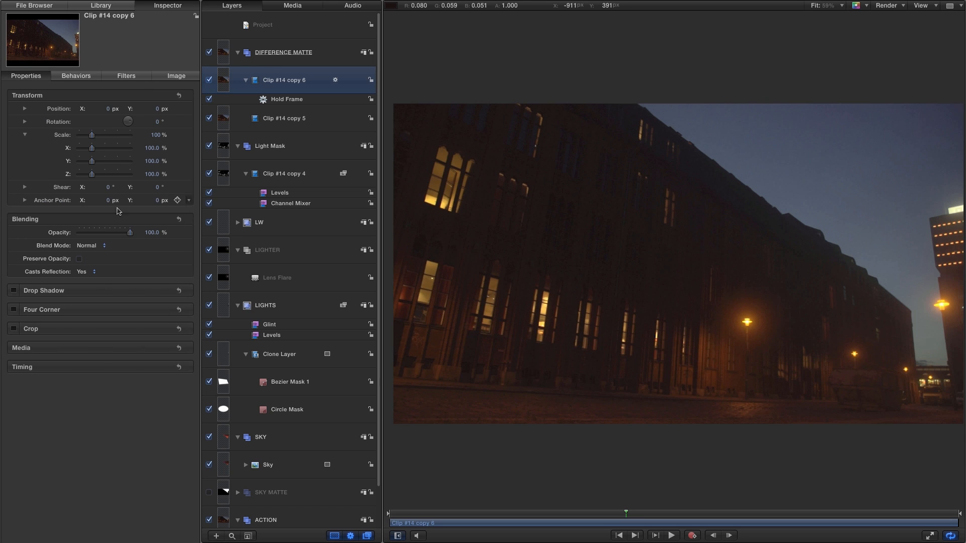
pyautogui.click(84, 246)
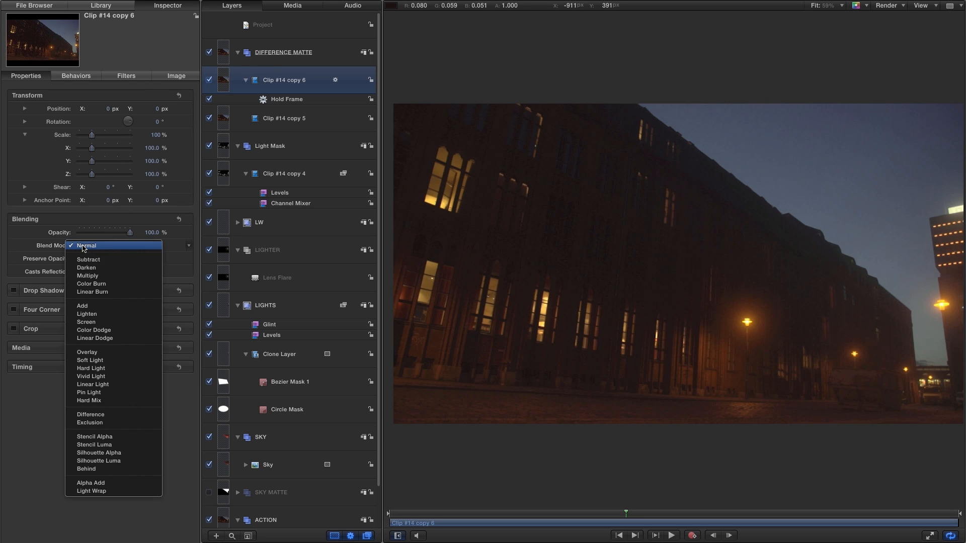
pyautogui.click(114, 414)
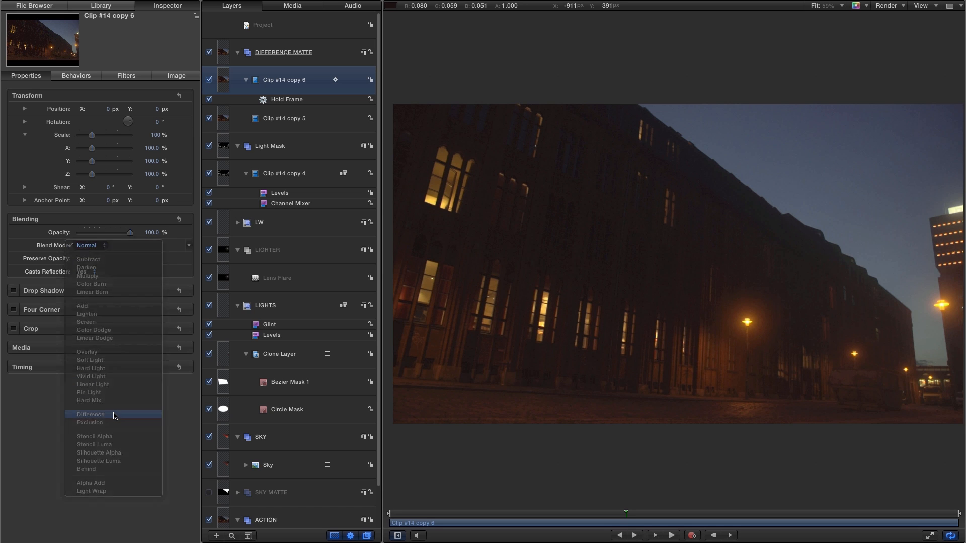
pyautogui.moveTo(580, 518); pyautogui.dragTo(691, 513)
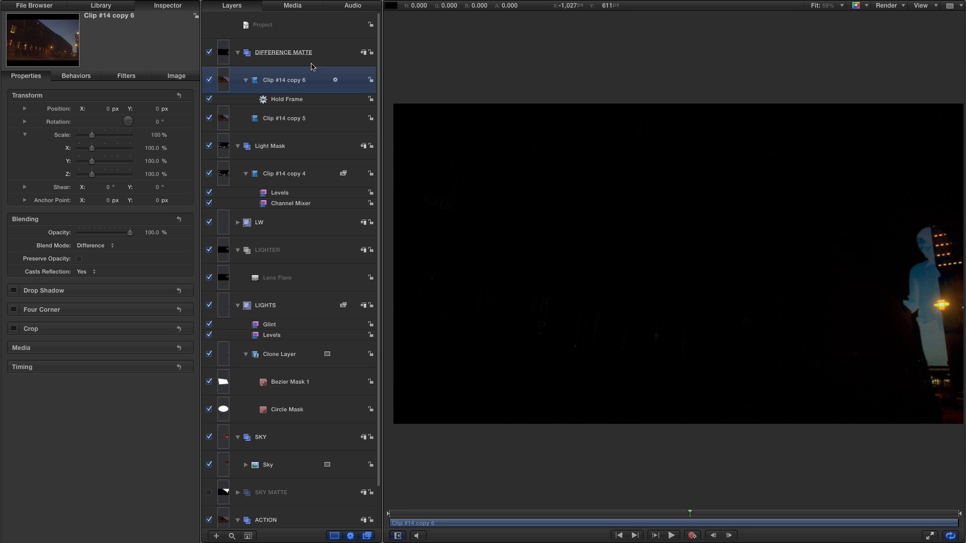
# Step: Apply the Channel Mixer and Levels filters to the DIFFERENCE MATTE group
pyautogui.click(223, 55)
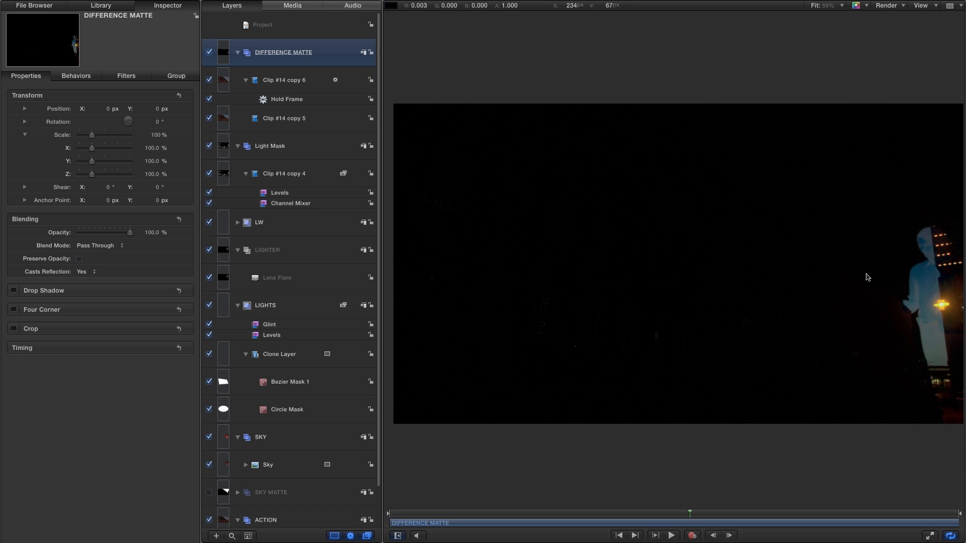
pyautogui.click(107, 6)
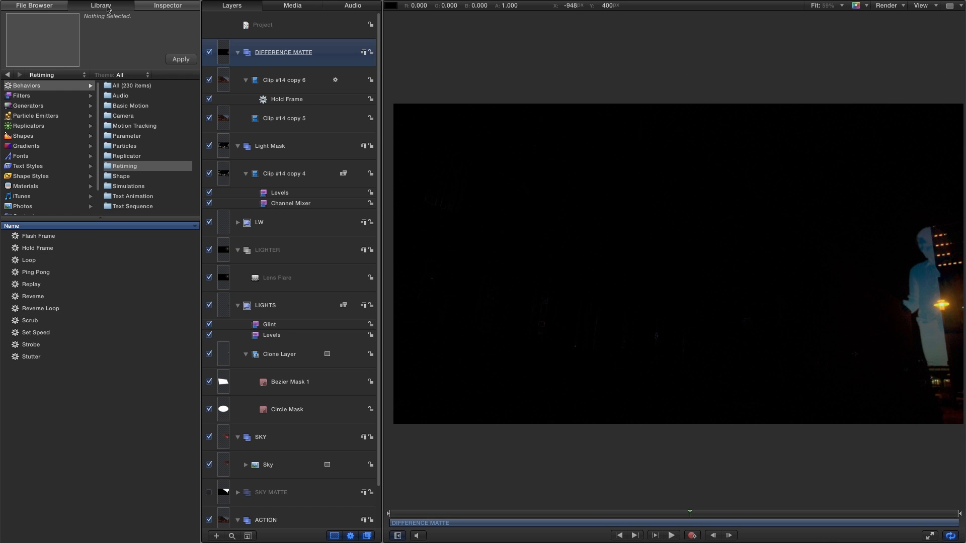
pyautogui.click(21, 95)
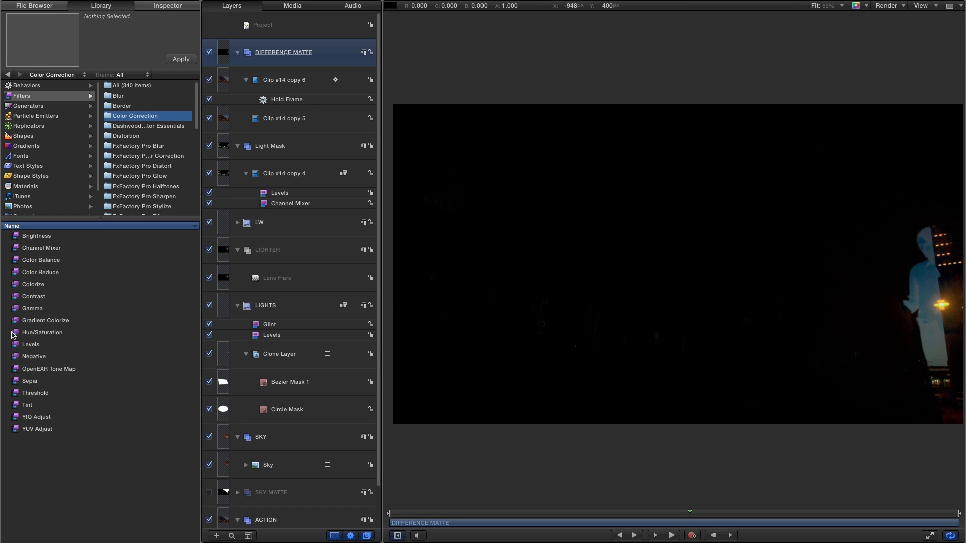
pyautogui.click(40, 249)
pyautogui.keyDown('super'); pyautogui.click(26, 345); pyautogui.keyUp('super')
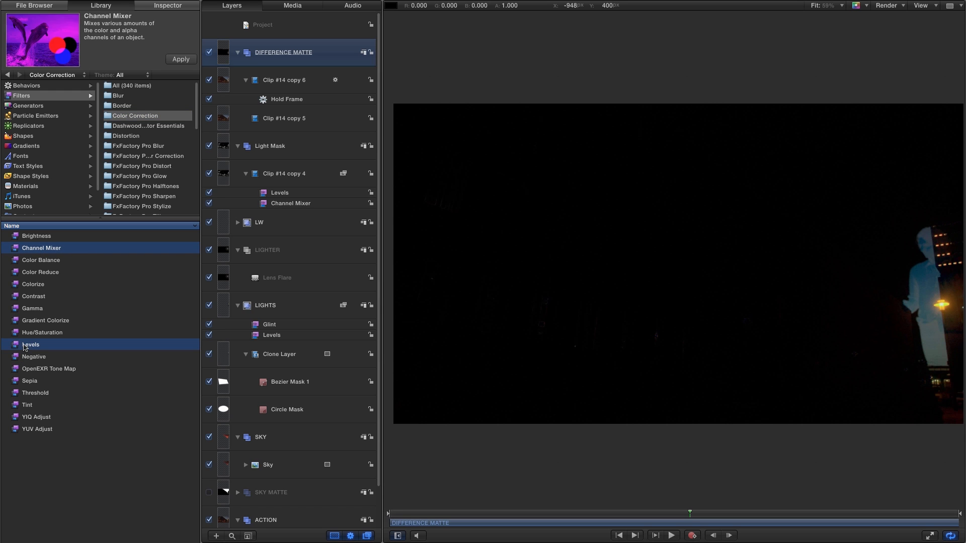
pyautogui.moveTo(15, 250); pyautogui.dragTo(222, 48)
# Step: Make the group's Channel Mixer monochrome and set Red - Red, Red - Green and Red - Blue to 2.0 each
pyautogui.click(169, 8)
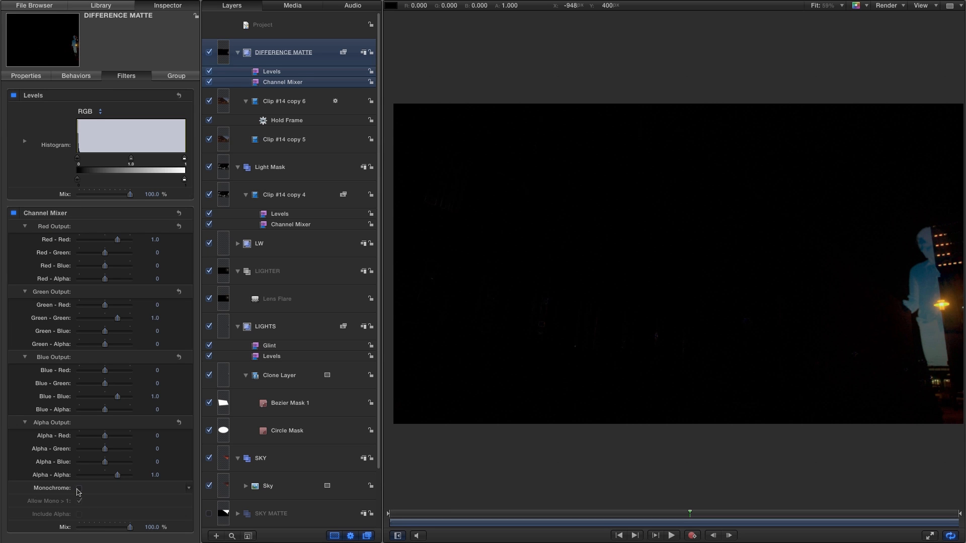
pyautogui.click(79, 488)
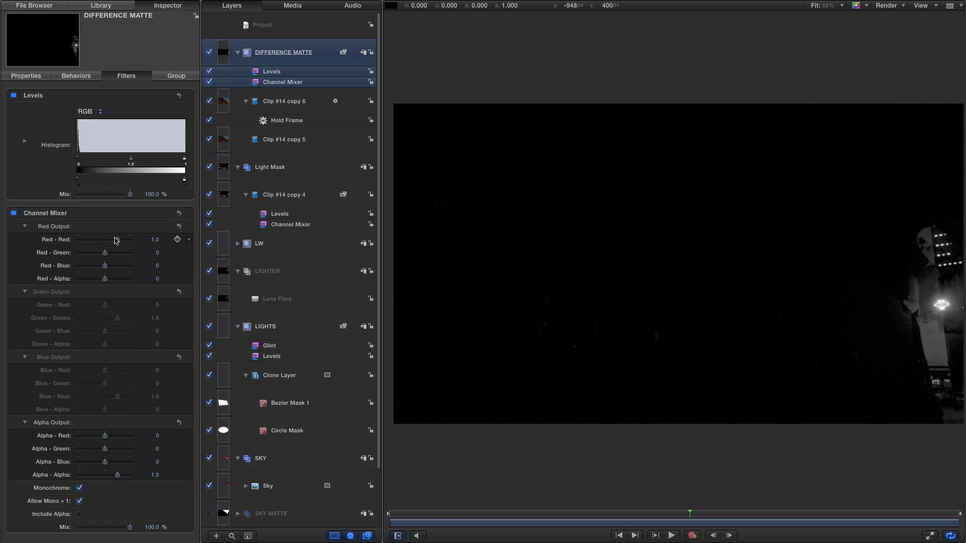
pyautogui.moveTo(117, 243); pyautogui.dragTo(127, 271)
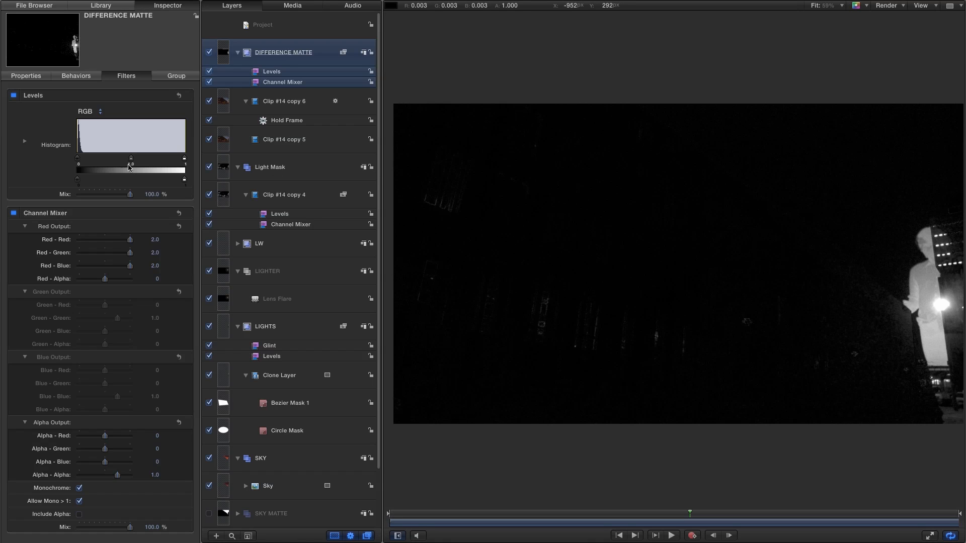
# Step: Adjust the DIFFERENCE MATTE group's Levels to a black point of 0.11 and a white point of 0.32
pyautogui.moveTo(78, 159); pyautogui.dragTo(86, 162)
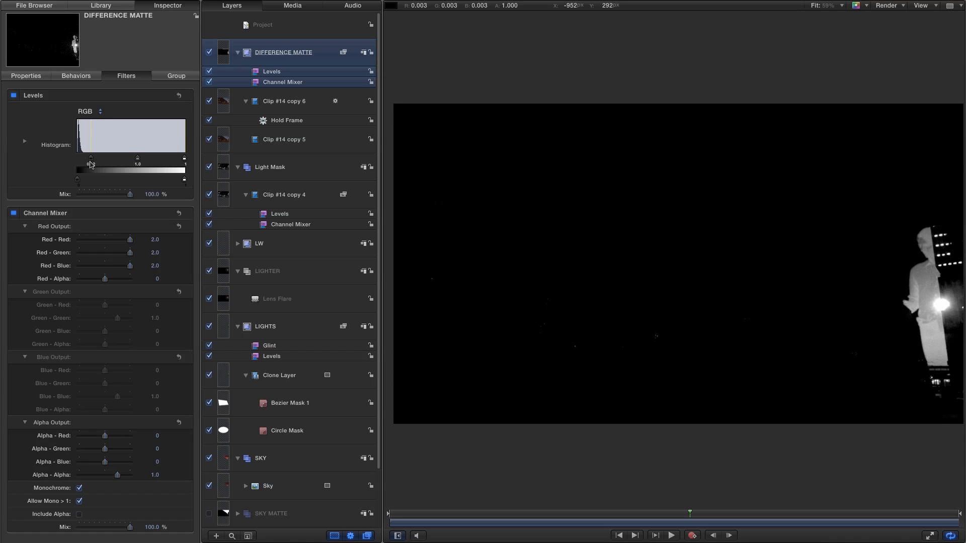
pyautogui.moveTo(92, 164); pyautogui.dragTo(90, 165)
pyautogui.moveTo(185, 161); pyautogui.dragTo(113, 159)
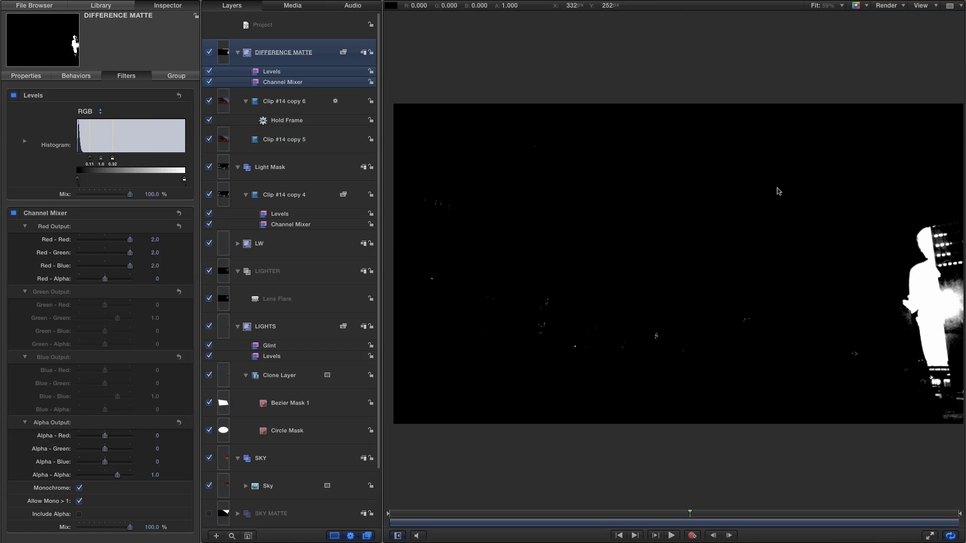
# Step: Hide DIFFERENCE MATTE and add an image mask to the Light Mask group, with DIFFERENCE MATTE as source and Luminance as source channel
pyautogui.click(223, 168)
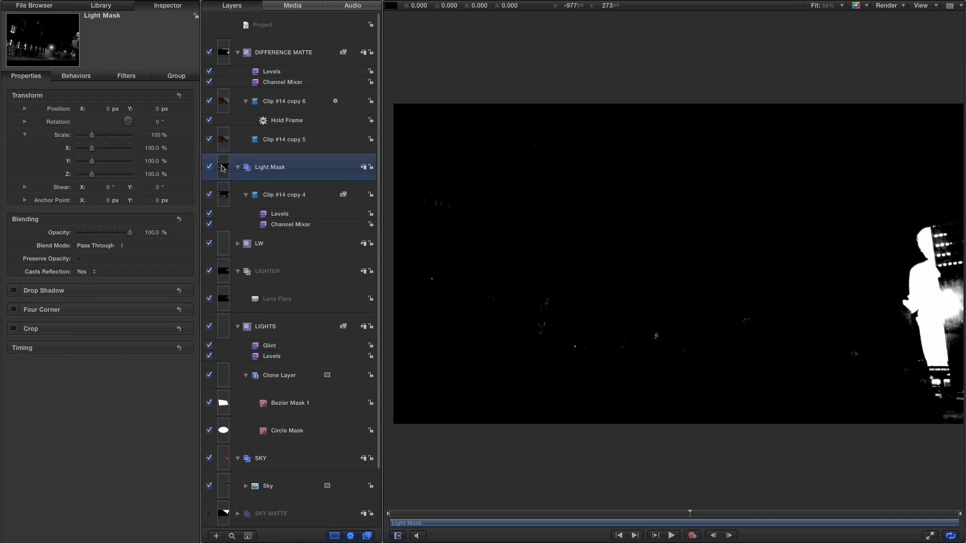
pyautogui.click(209, 52)
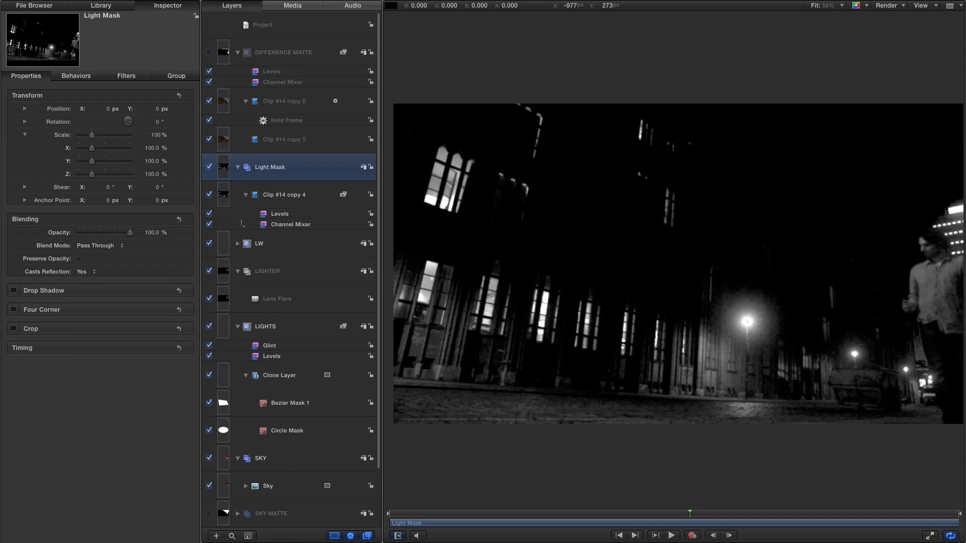
pyautogui.rightClick(223, 165)
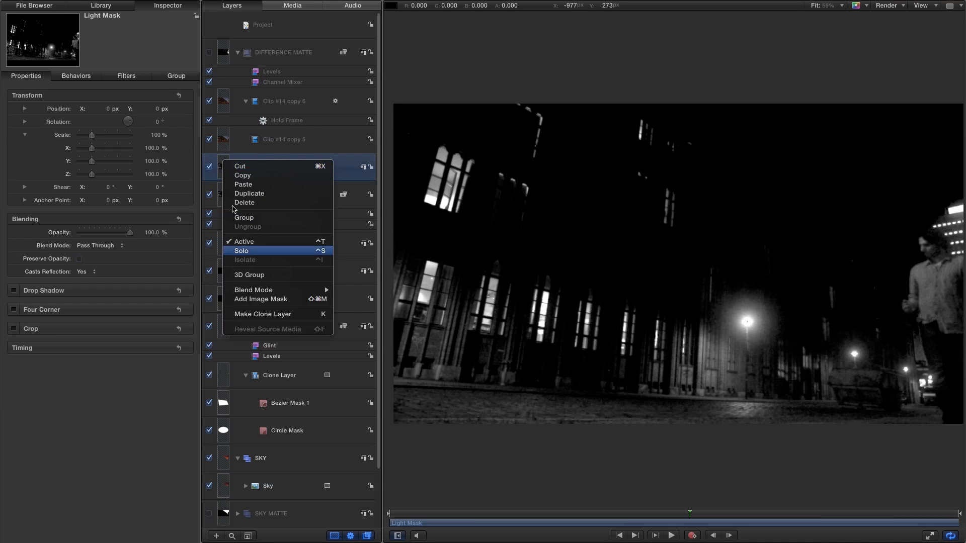
pyautogui.click(263, 298)
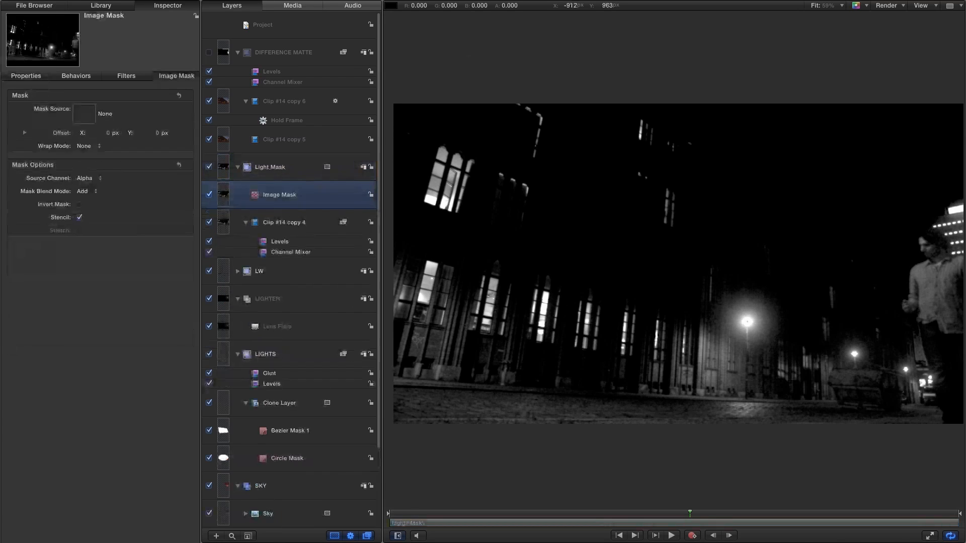
pyautogui.moveTo(225, 52); pyautogui.dragTo(86, 115)
pyautogui.click(85, 178)
pyautogui.click(87, 186)
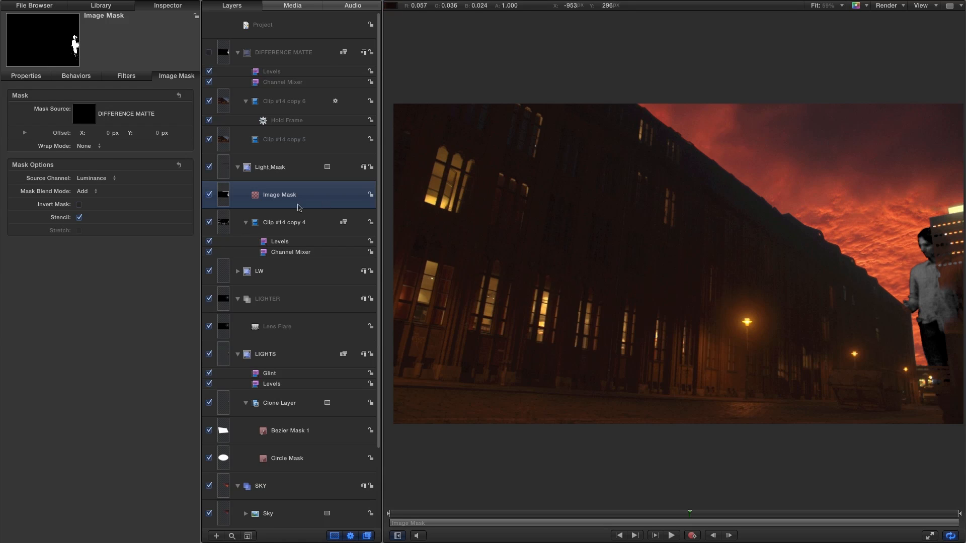
# Step: Add a Color Solid generator to the Light Mask group and make its color black
pyautogui.press('super+2')
pyautogui.click(23, 106)
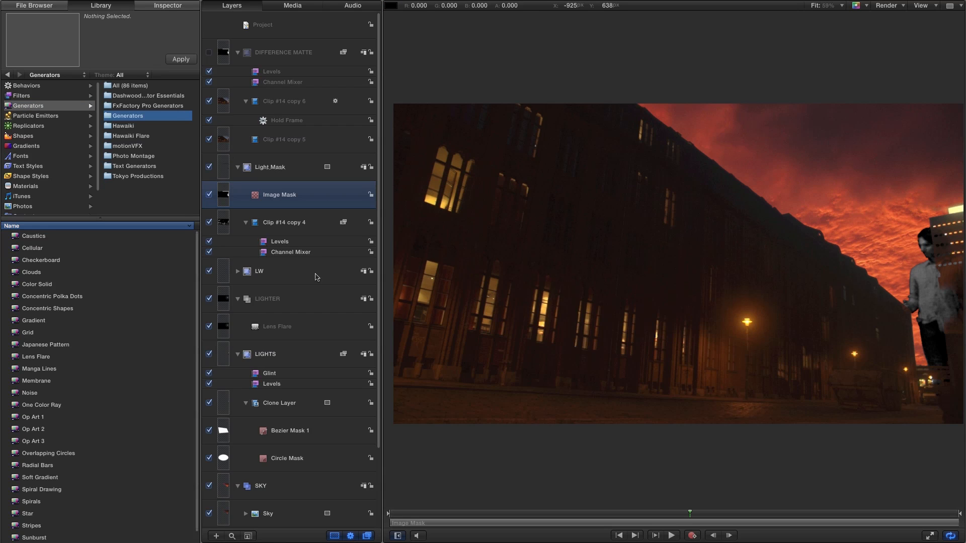
pyautogui.moveTo(14, 285); pyautogui.dragTo(233, 182)
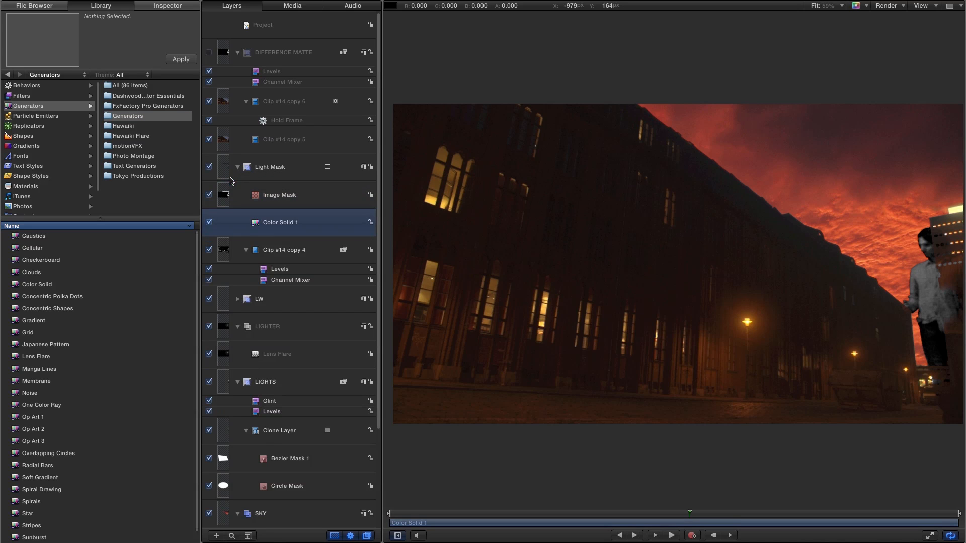
pyautogui.click(169, 7)
pyautogui.click(84, 148)
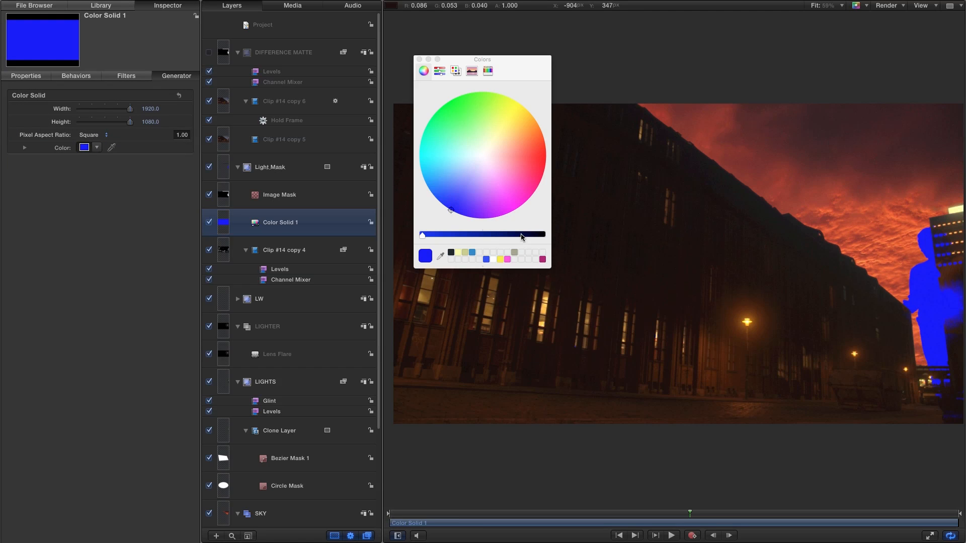
pyautogui.moveTo(521, 237); pyautogui.dragTo(545, 236)
pyautogui.click(419, 60)
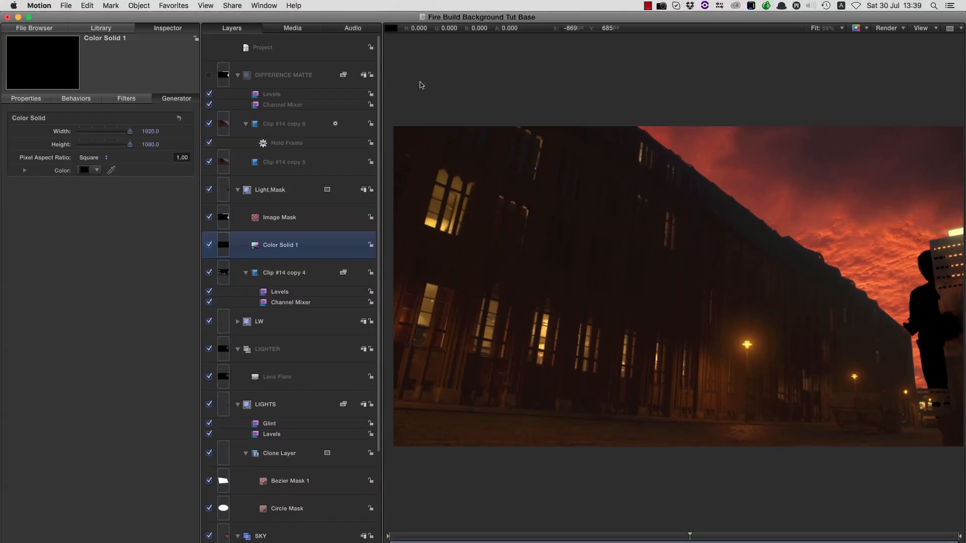
# Step: Send the color solid to the back of its group and move the image mask onto Clip #14 copy 4, checking other frames
pyautogui.click(123, 4)
pyautogui.moveTo(127, 4)
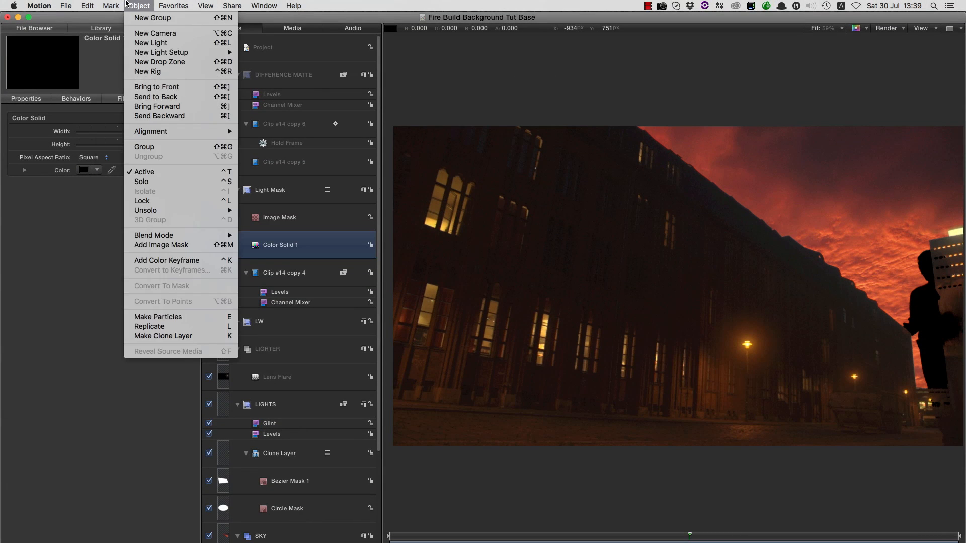
pyautogui.click(156, 97)
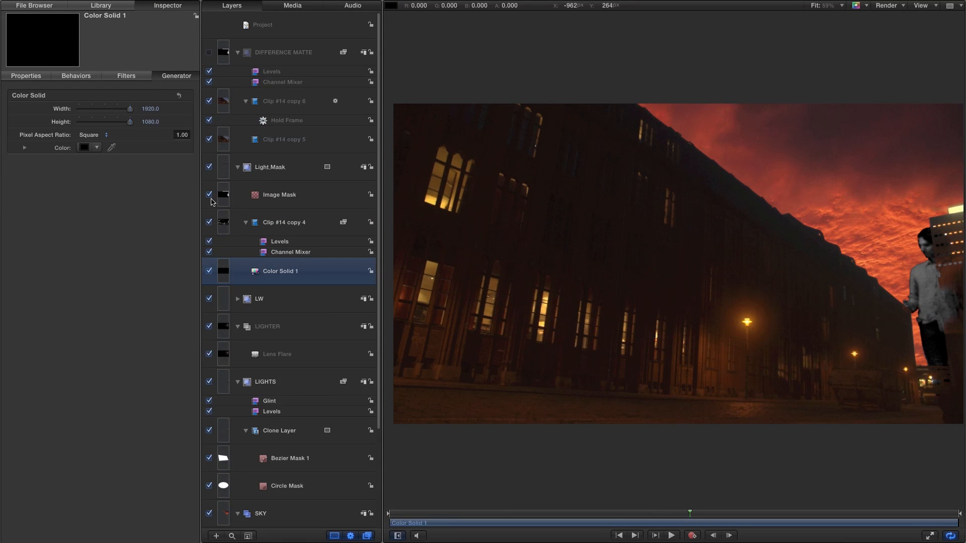
pyautogui.moveTo(223, 193); pyautogui.dragTo(222, 223)
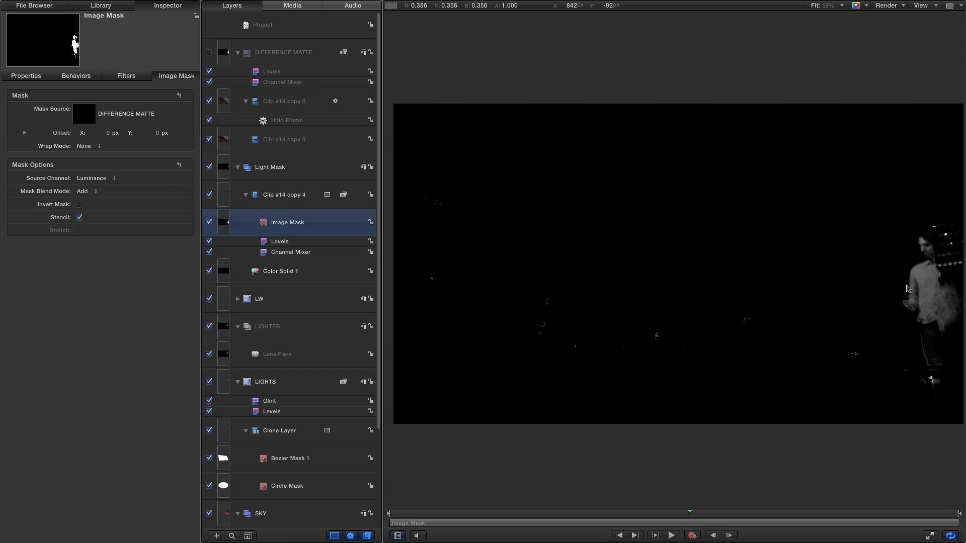
pyautogui.click(633, 514)
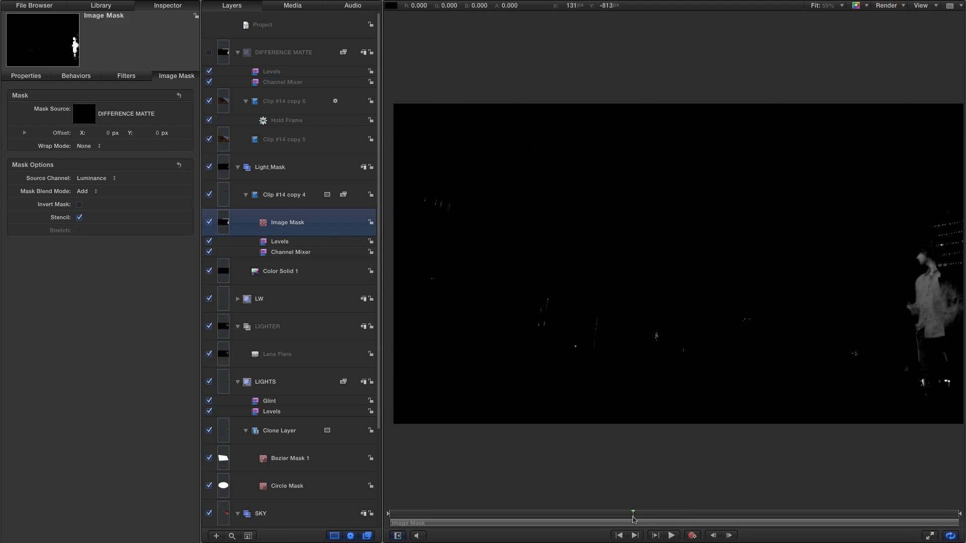
pyautogui.click(664, 515)
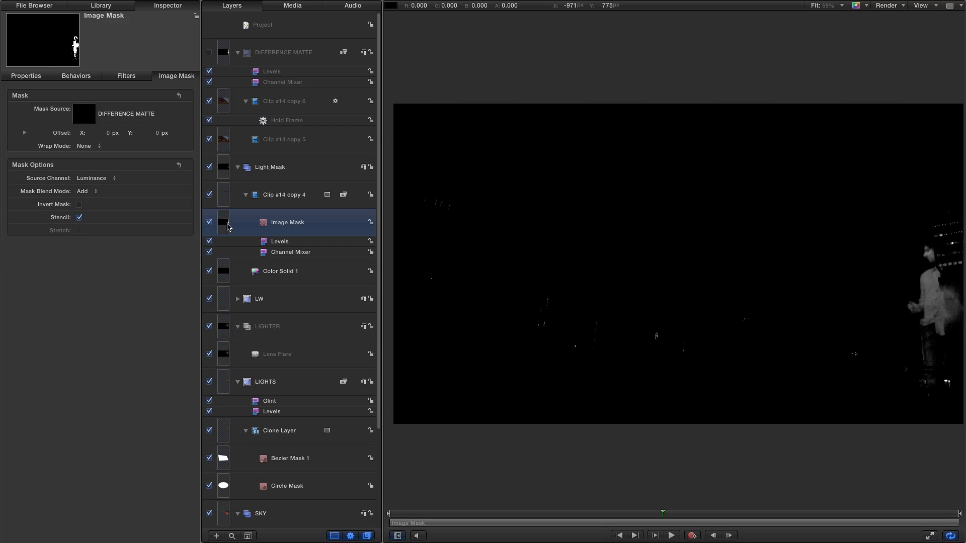
# Step: Apply a Gaussian Blur filter to the image mask and set its amount to 64
pyautogui.click(102, 6)
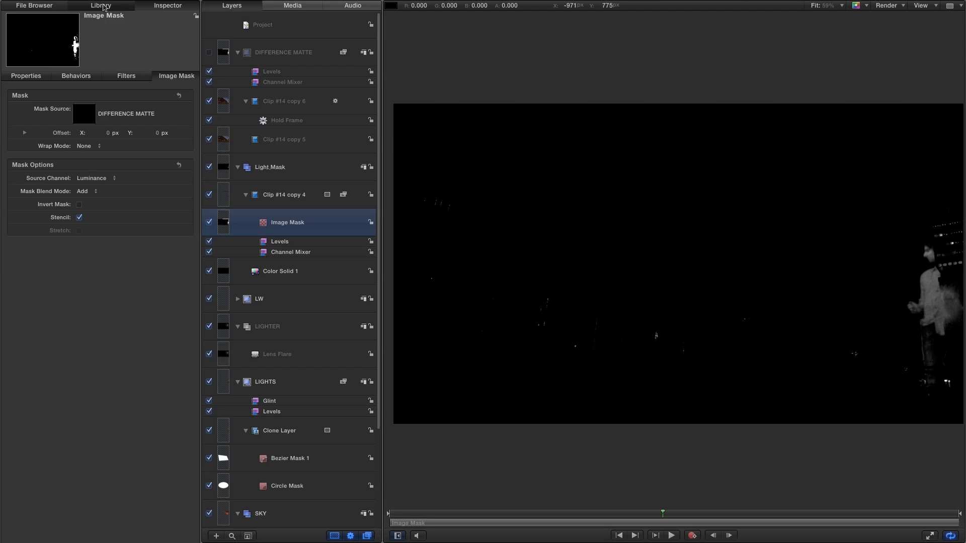
pyautogui.click(12, 96)
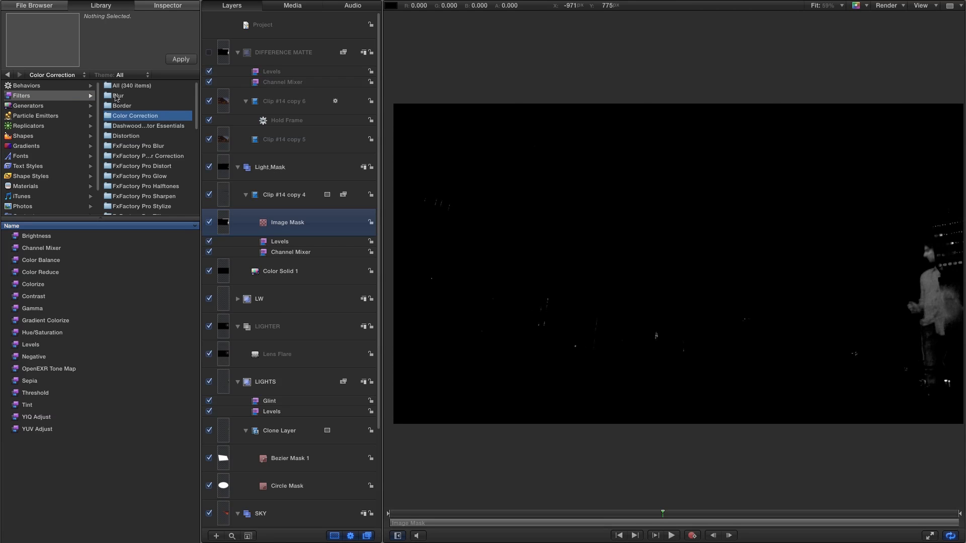
pyautogui.click(115, 106)
pyautogui.click(115, 97)
pyautogui.moveTo(17, 298); pyautogui.dragTo(223, 221)
pyautogui.click(167, 6)
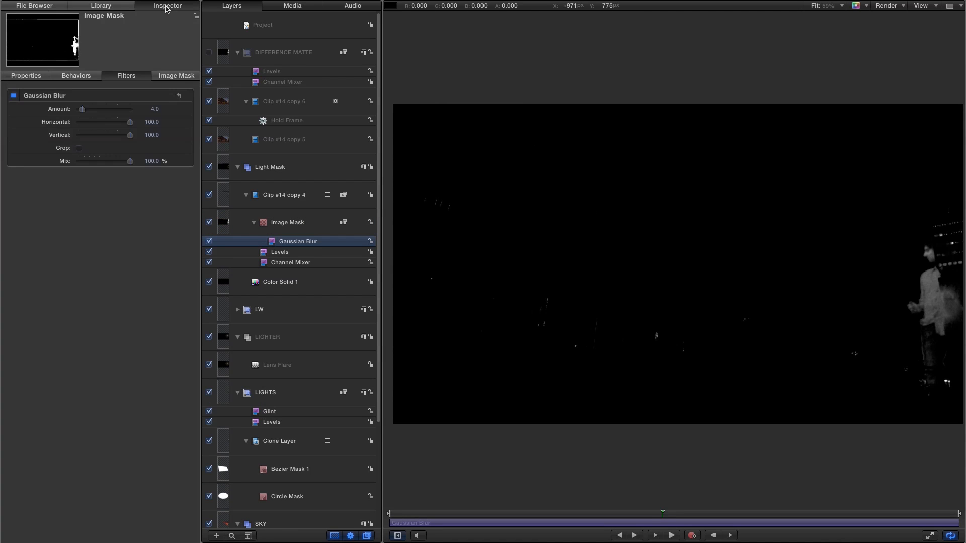
pyautogui.moveTo(110, 112); pyautogui.dragTo(182, 116)
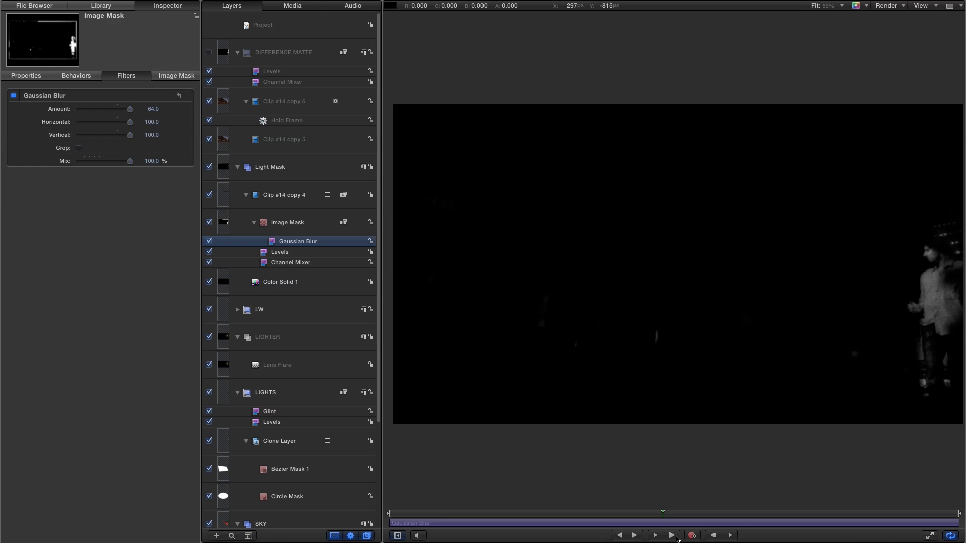
# Step: Play back the blurred matte of the man and raise the Gaussian Blur amount to 110
pyautogui.click(673, 535)
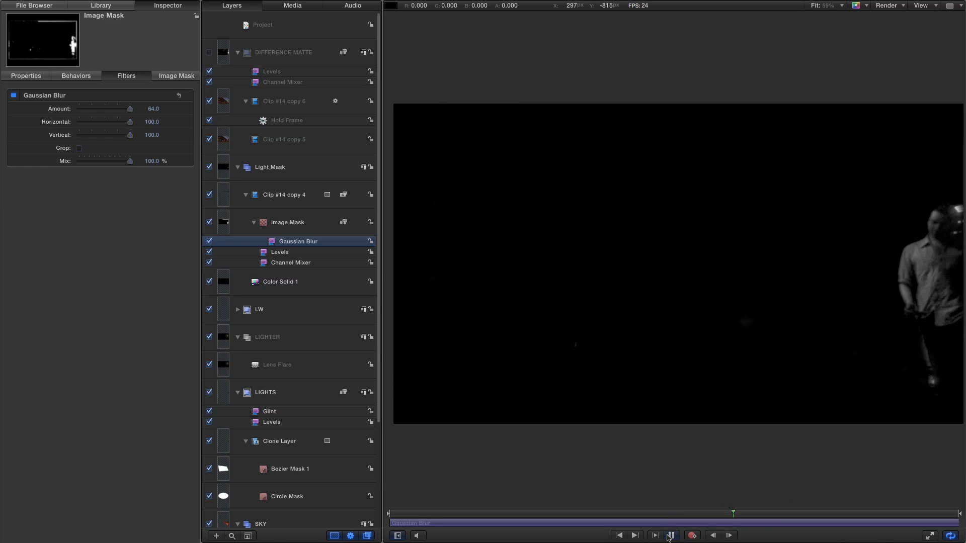
pyautogui.click(670, 535)
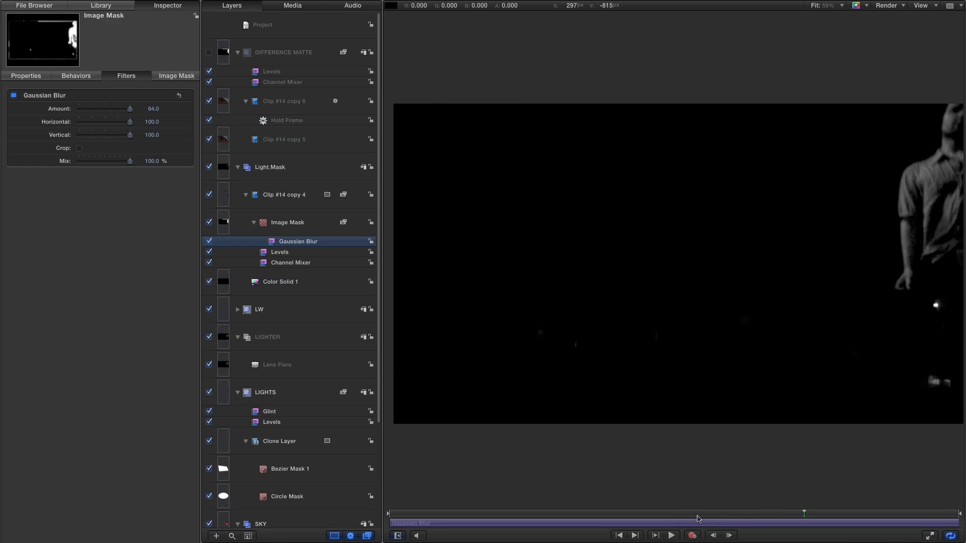
pyautogui.click(665, 514)
pyautogui.click(673, 535)
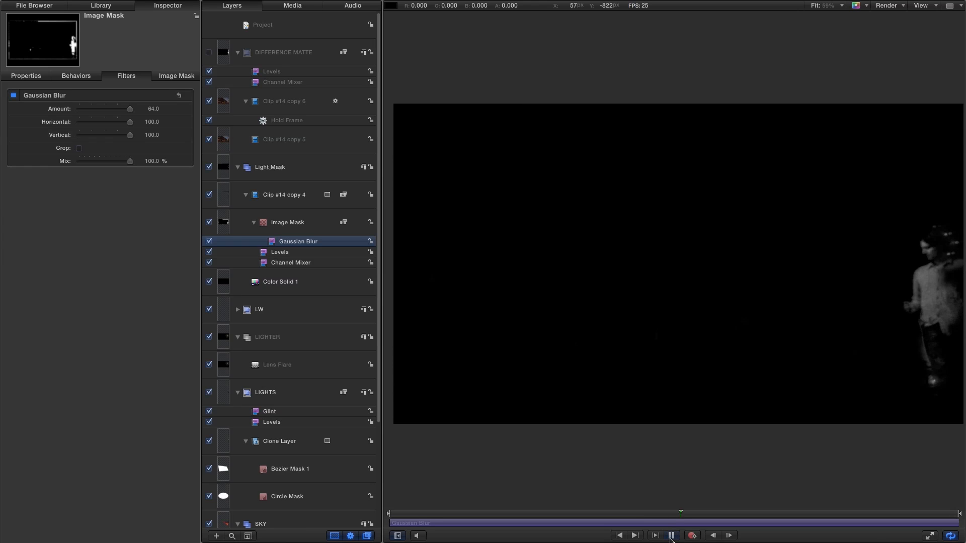
pyautogui.click(672, 536)
pyautogui.click(644, 513)
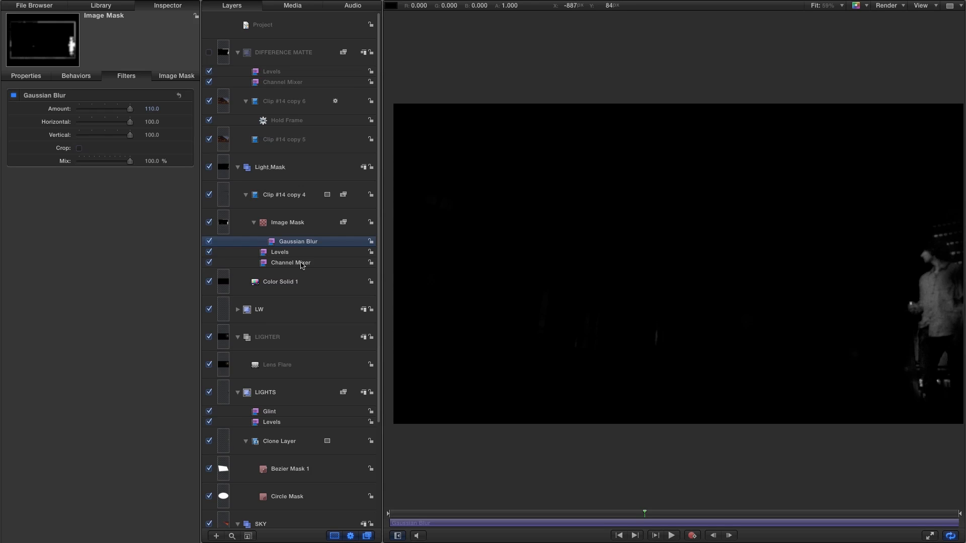
# Step: Hide the Light Mask group and collapse all expanded groups in the layer list
pyautogui.click(238, 168)
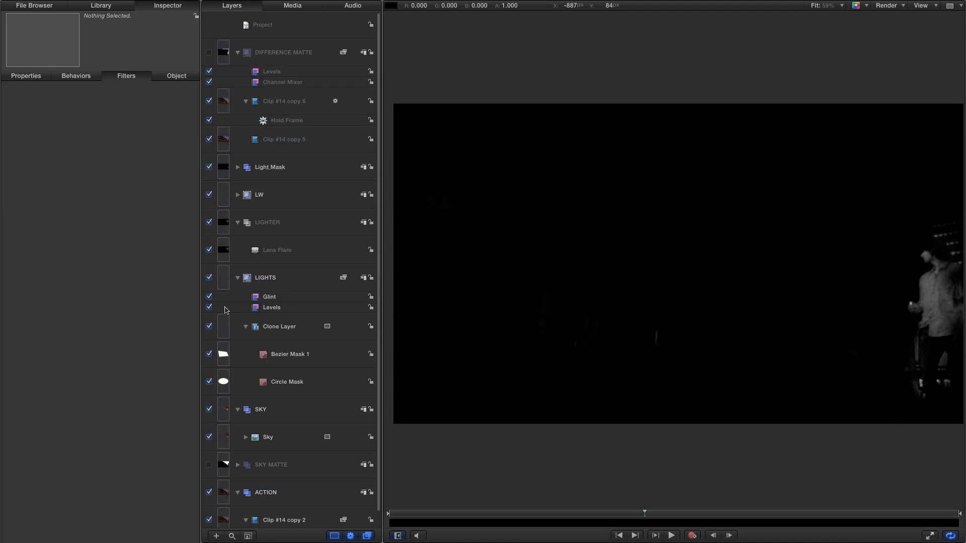
pyautogui.click(210, 168)
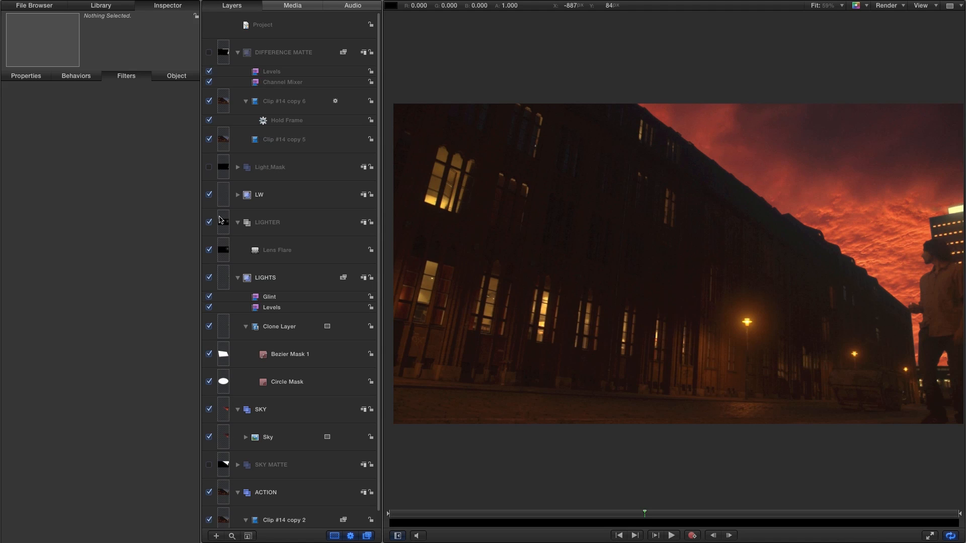
pyautogui.click(239, 222)
pyautogui.click(240, 250)
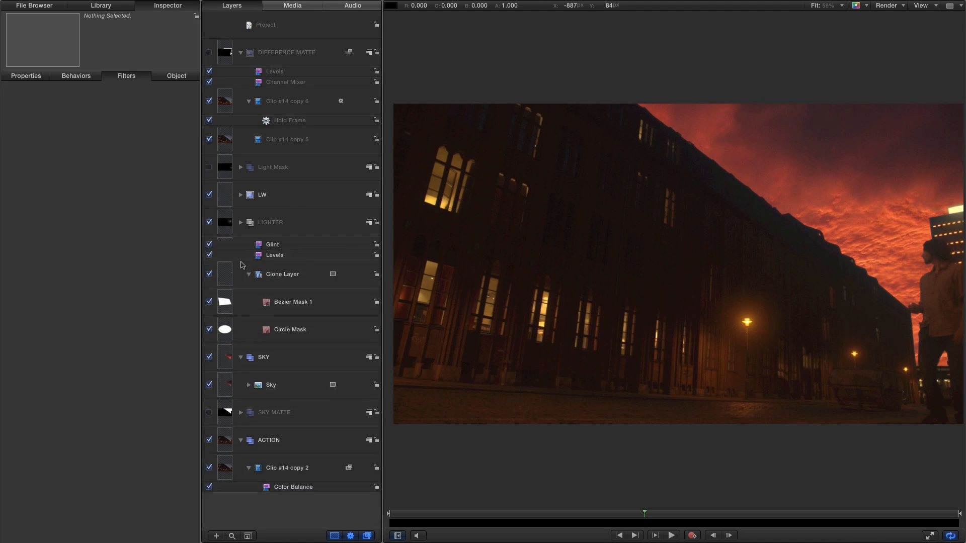
pyautogui.click(240, 278)
pyautogui.click(241, 333)
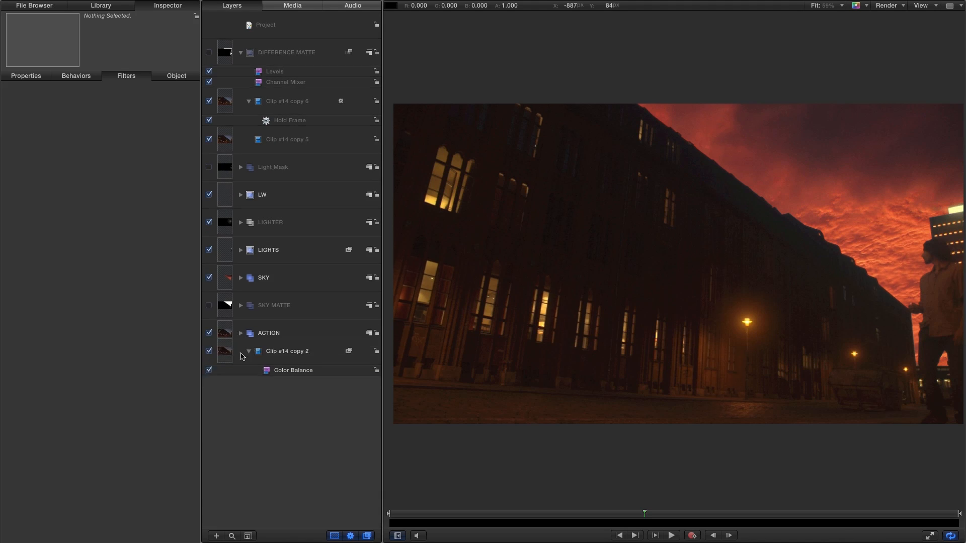
pyautogui.click(240, 53)
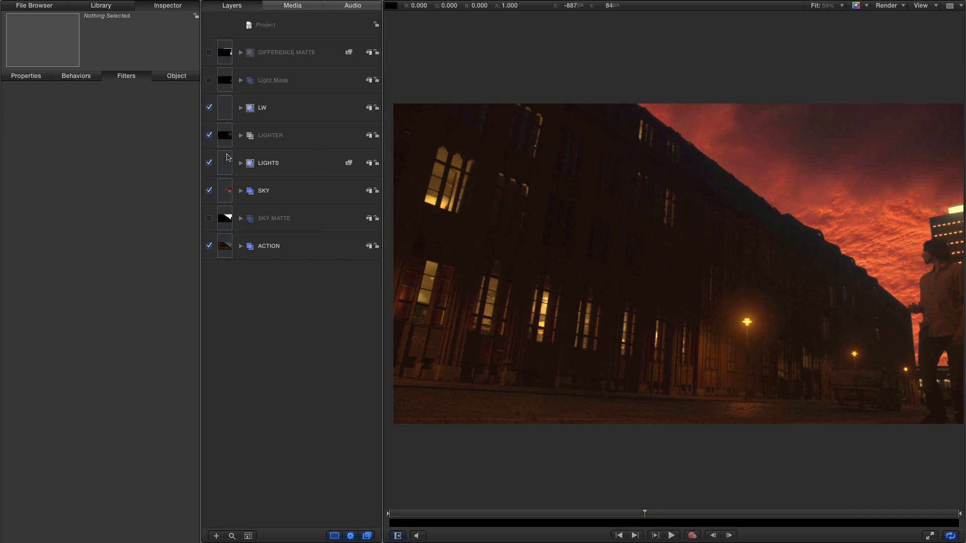
# Step: Add a Clouds generator in a new group above all other groups of the project
pyautogui.click(281, 26)
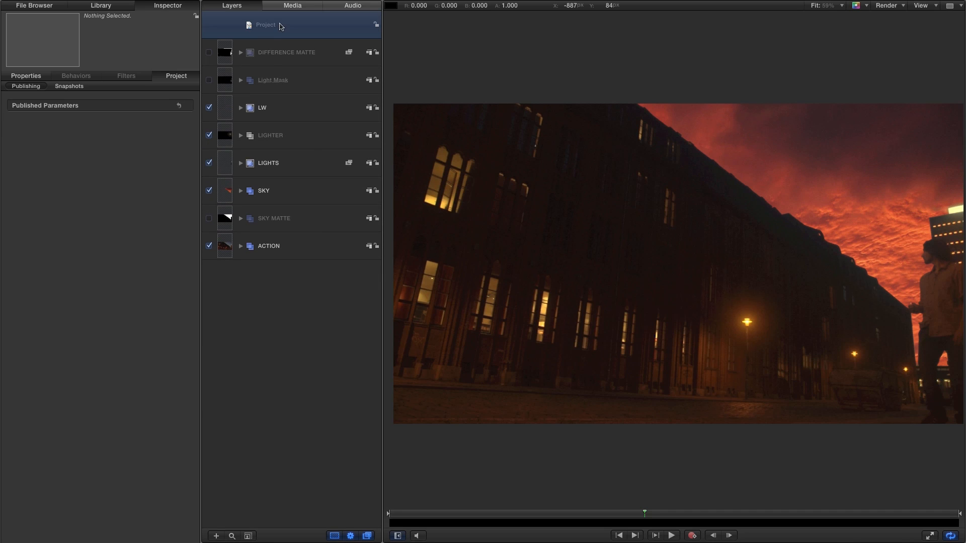
pyautogui.click(102, 6)
pyautogui.click(26, 107)
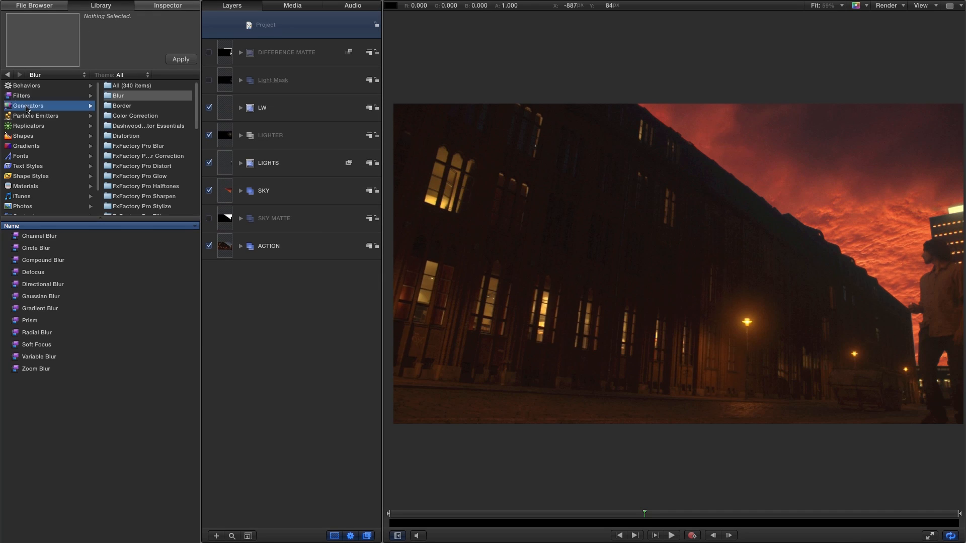
pyautogui.moveTo(15, 273); pyautogui.dragTo(224, 36)
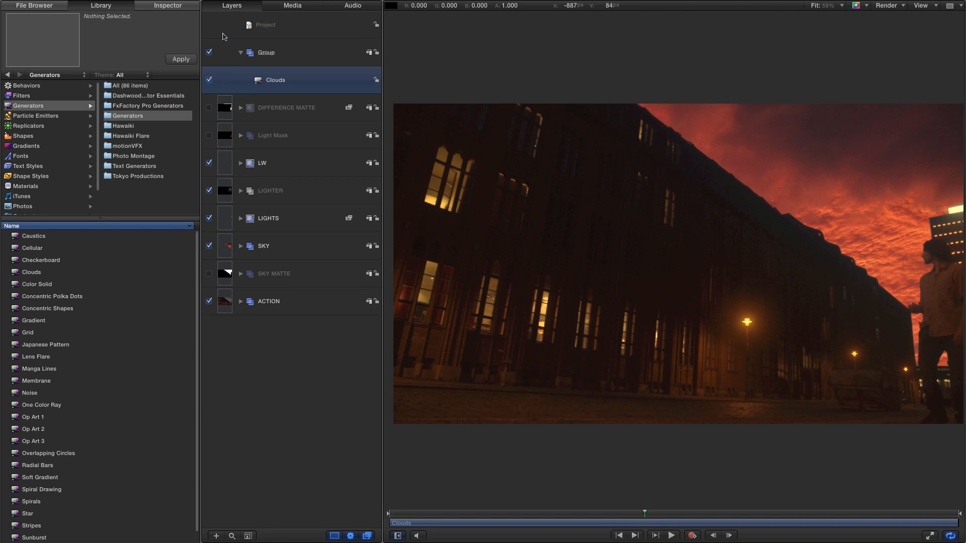
# Step: Set the Clouds generator's horizontal and vertical scale to 64 and its speed to 2.0
pyautogui.click(168, 6)
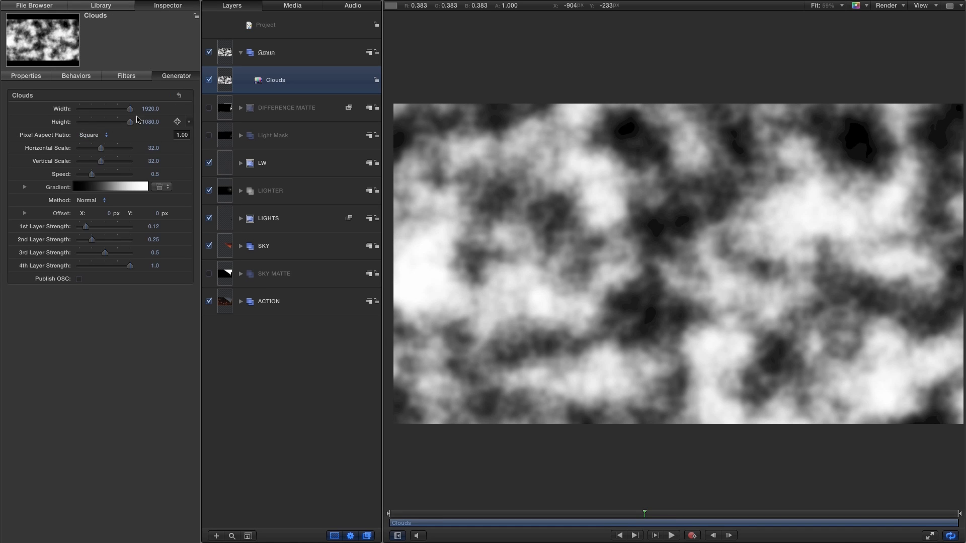
pyautogui.click(157, 148)
pyautogui.write('64')
pyautogui.press('Tab')
pyautogui.write('64')
pyautogui.press('Return')
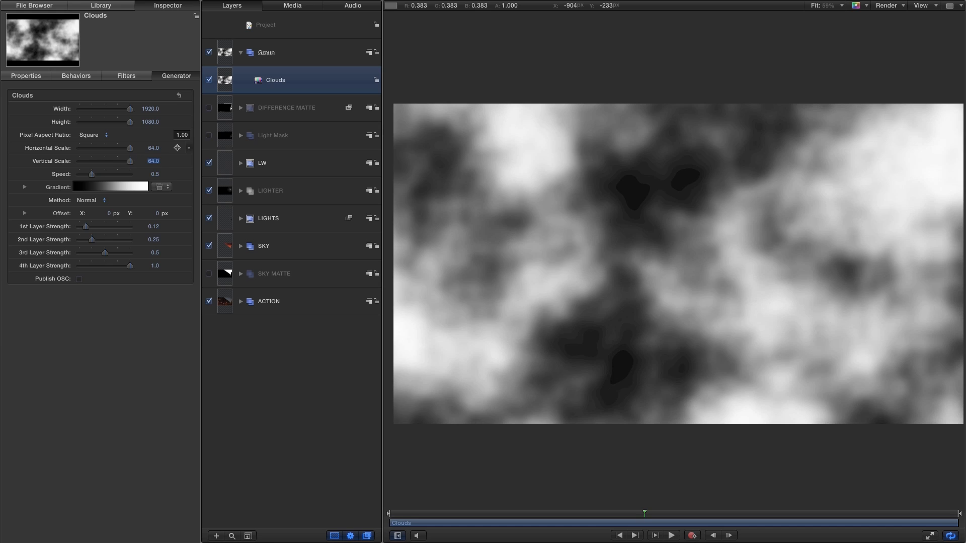
pyautogui.moveTo(91, 174); pyautogui.dragTo(129, 174)
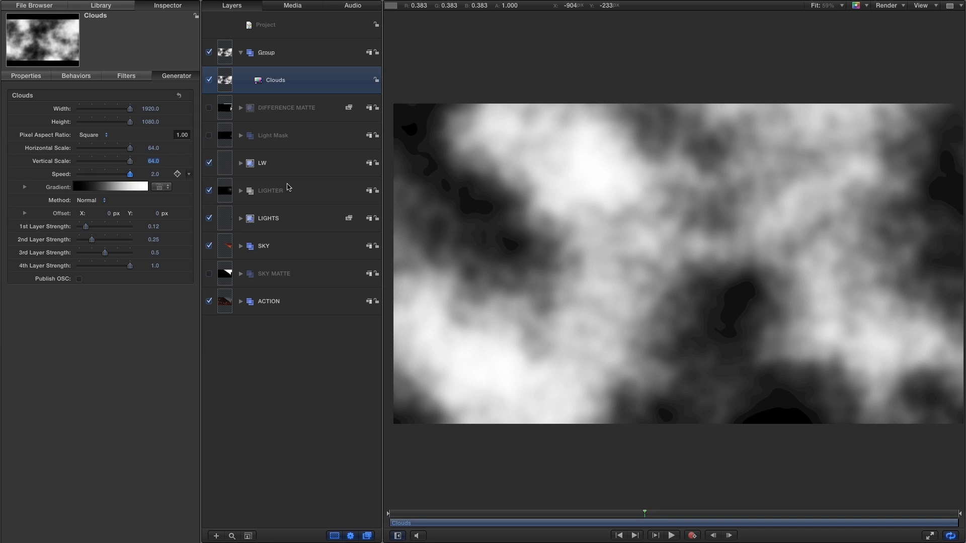
# Step: Color the white end of the Clouds gradient yellow, with Red 1.0, Green 0.9 and Blue 0
pyautogui.click(25, 188)
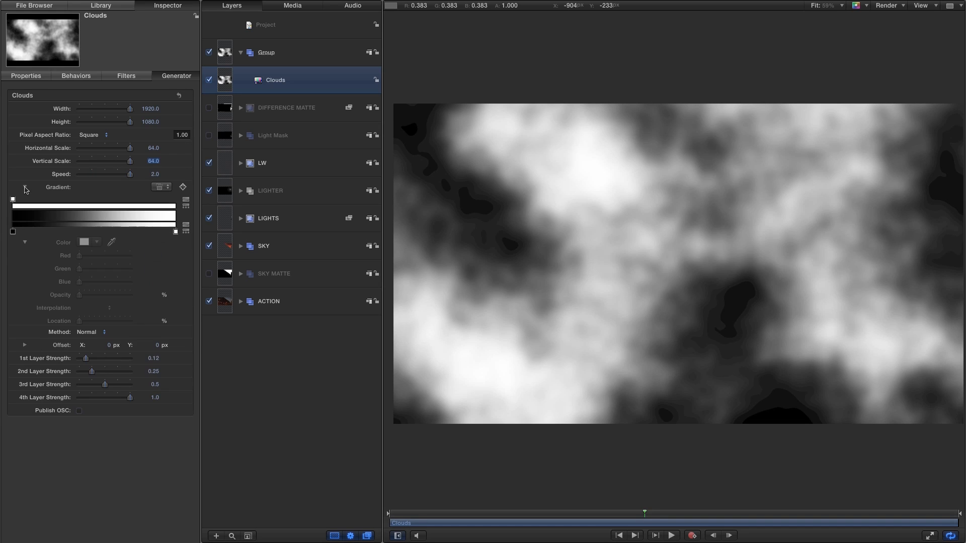
pyautogui.click(176, 232)
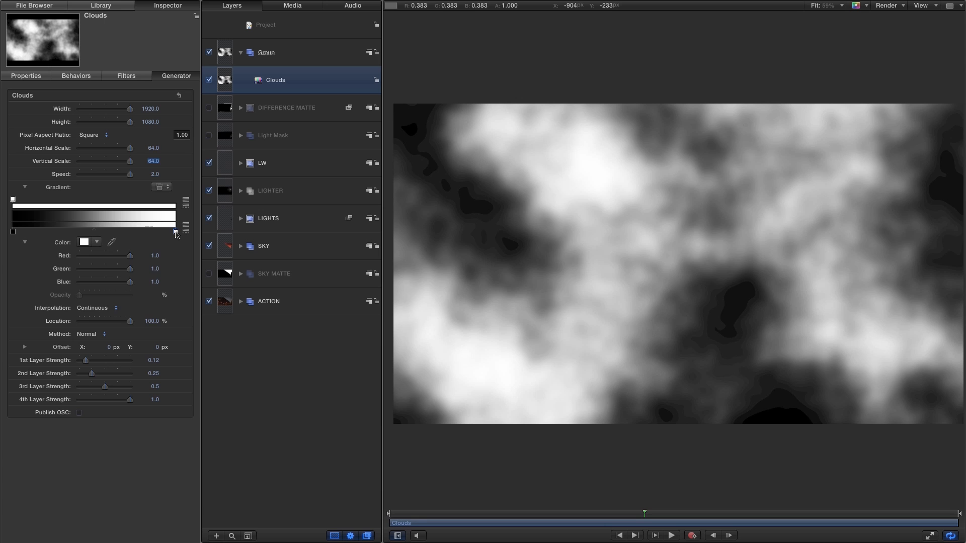
pyautogui.click(84, 242)
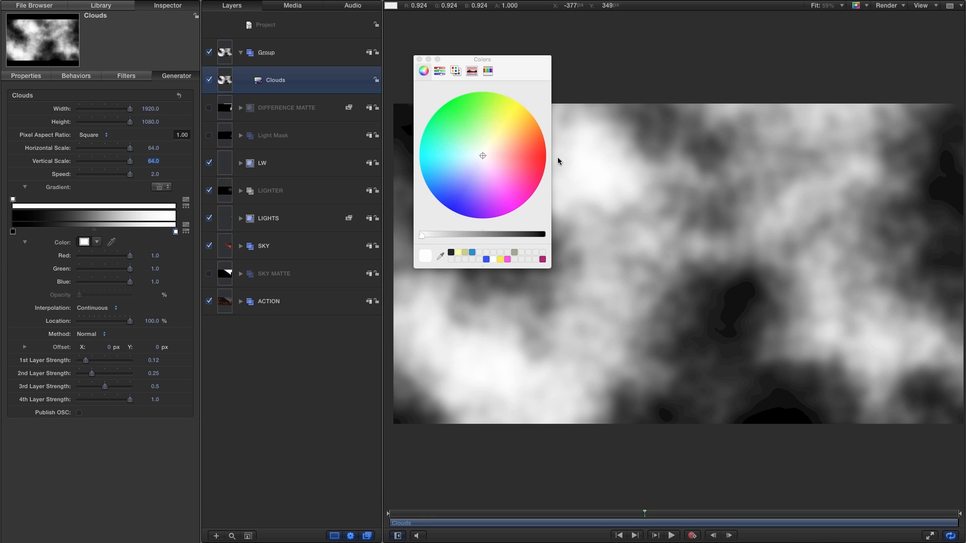
pyautogui.click(524, 118)
pyautogui.moveTo(524, 118); pyautogui.dragTo(523, 107)
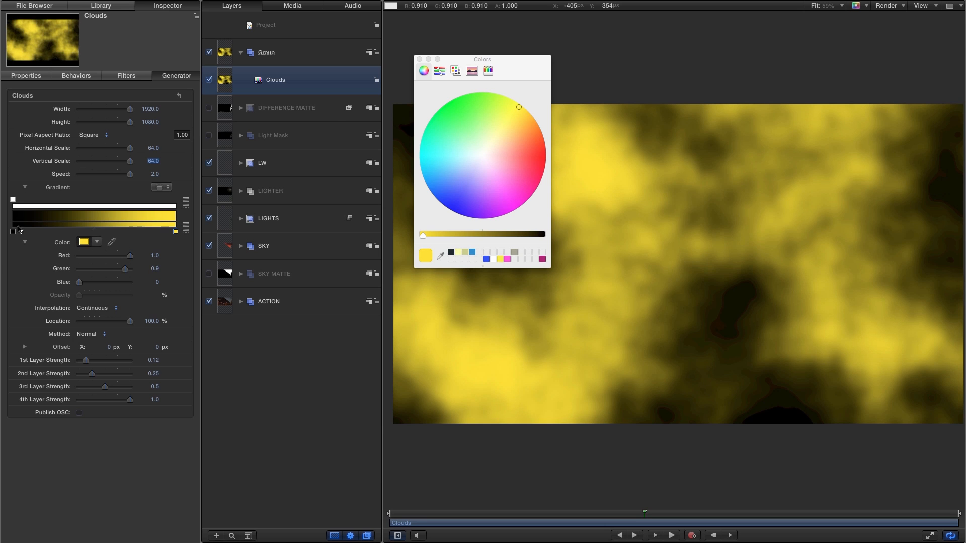
# Step: Replace the black end of the Clouds gradient with a darkened orange-red, Red 0.87, Green 0.22 and Blue 0
pyautogui.moveTo(13, 232); pyautogui.dragTo(19, 258)
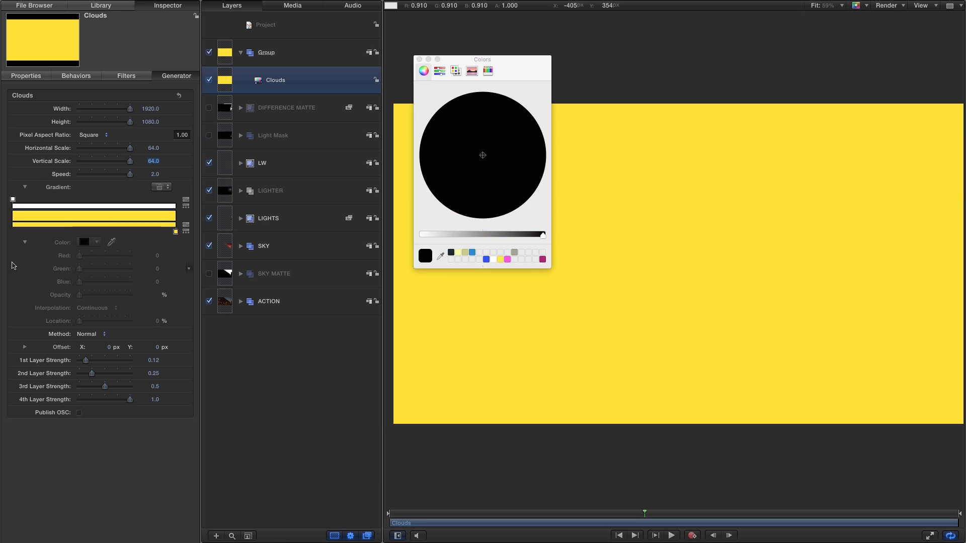
pyautogui.click(175, 232)
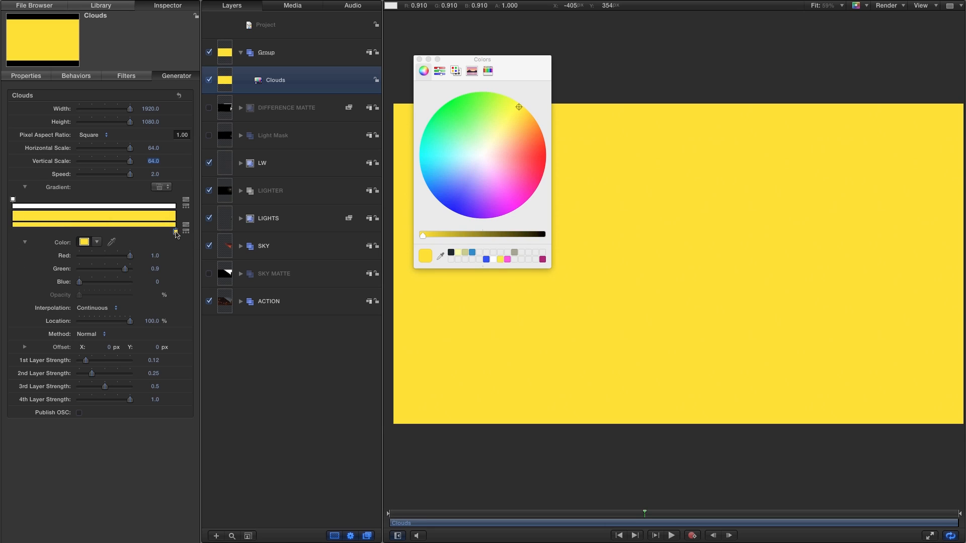
pyautogui.moveTo(177, 235); pyautogui.dragTo(14, 234)
pyautogui.moveTo(518, 107); pyautogui.dragTo(545, 147)
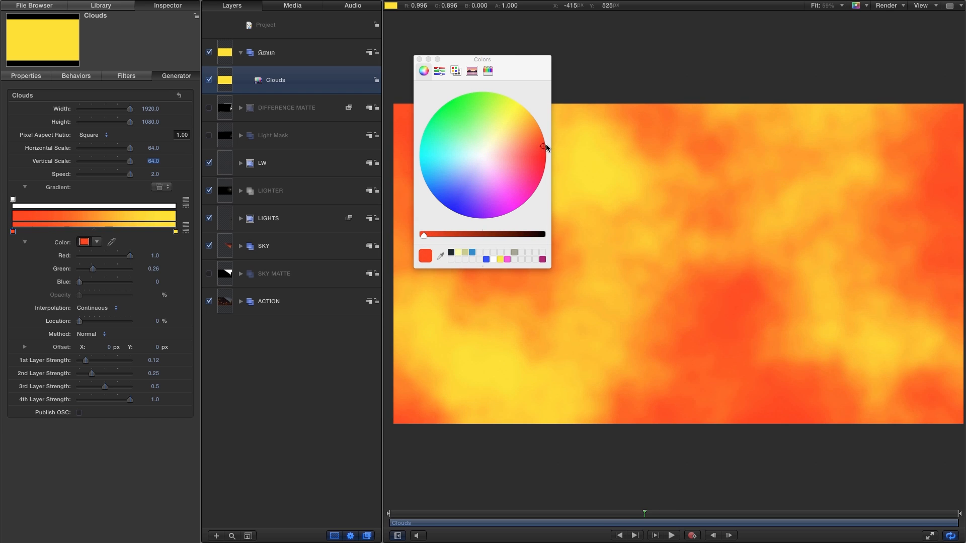
pyautogui.moveTo(426, 237); pyautogui.dragTo(441, 237)
pyautogui.click(419, 59)
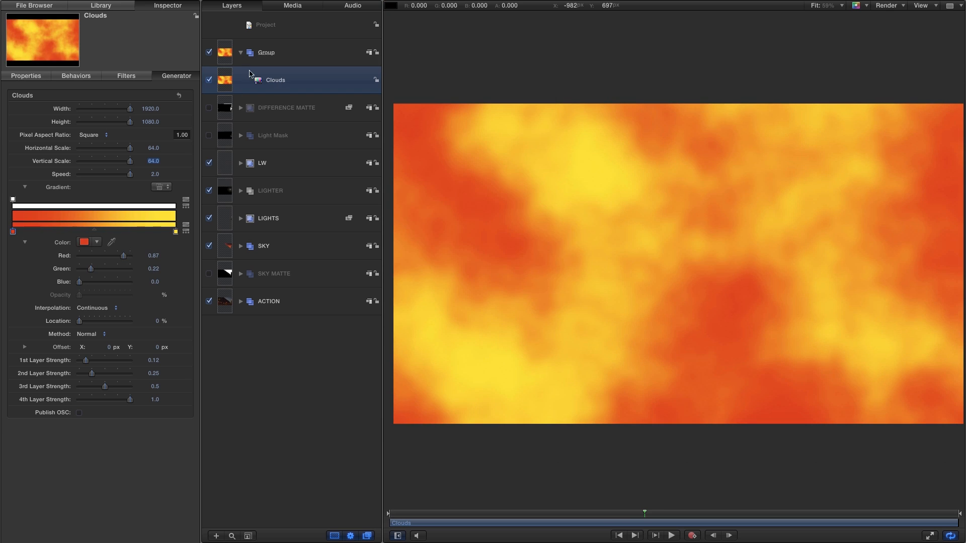
# Step: Duplicate the Clouds generator and set the copy's blend mode to Add
pyautogui.rightClick(222, 76)
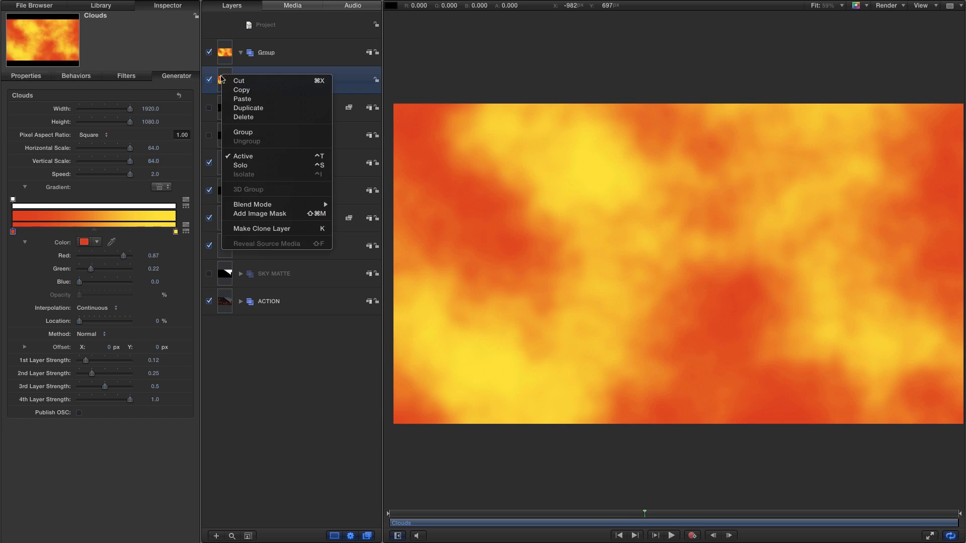
pyautogui.click(246, 107)
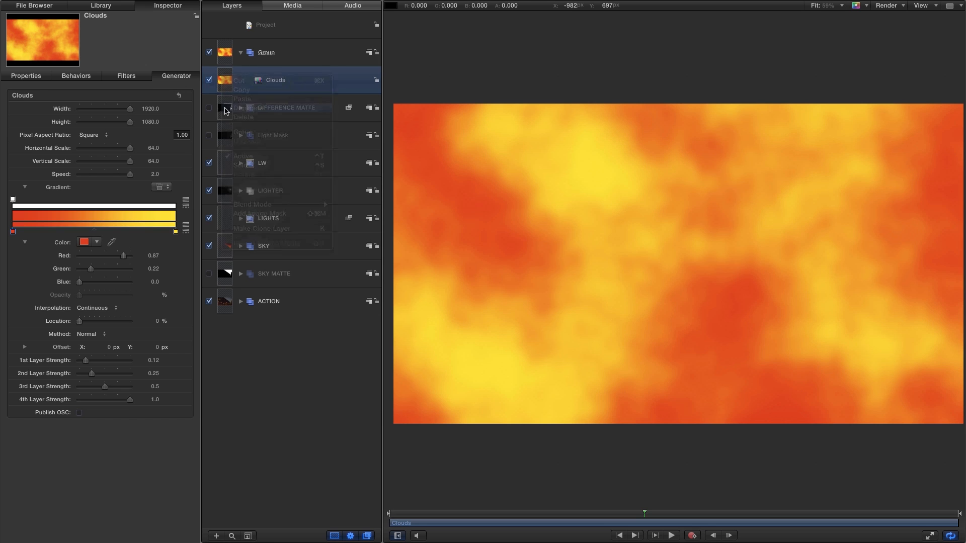
pyautogui.click(26, 77)
pyautogui.click(90, 245)
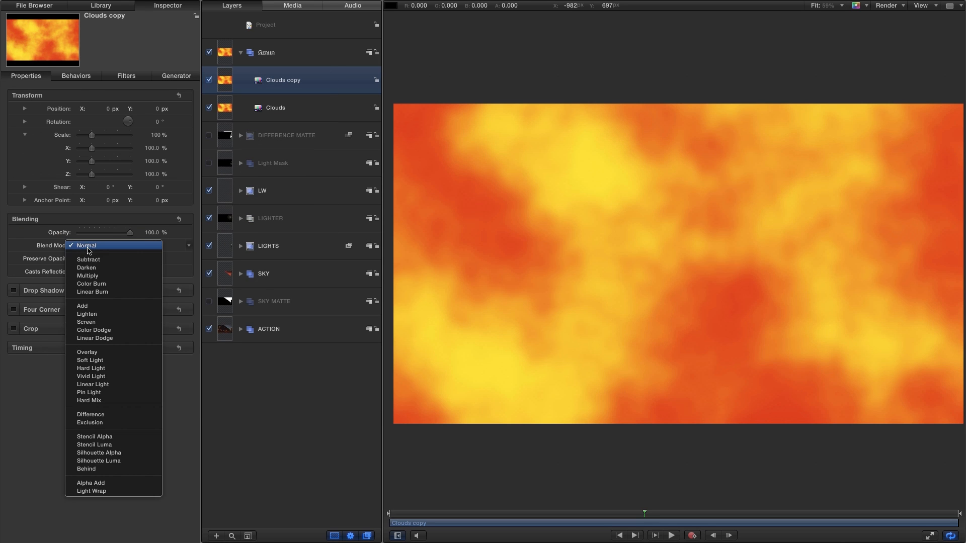
pyautogui.click(82, 306)
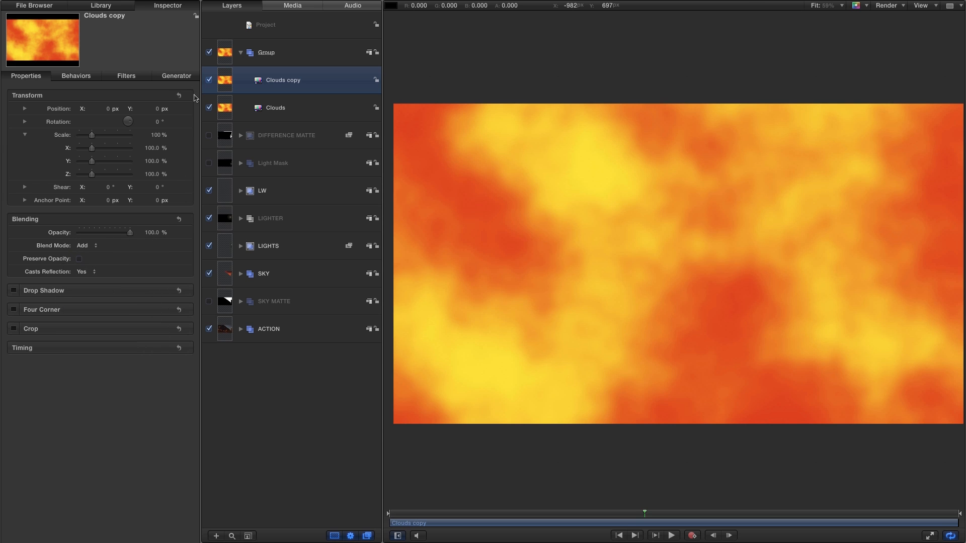
# Step: Offset the Clouds copy's pattern to X 55 px and Y -55 px and compare the result with the copy hidden
pyautogui.click(177, 76)
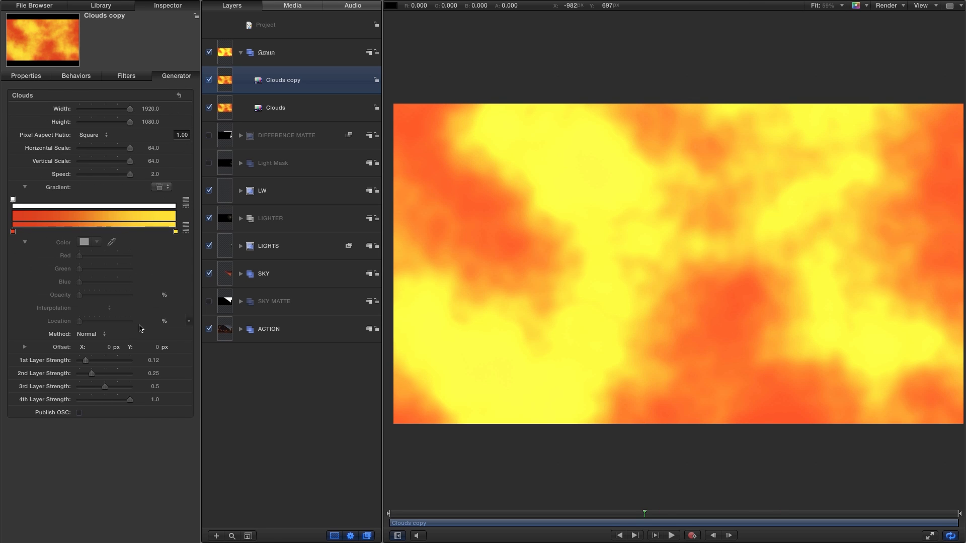
pyautogui.moveTo(109, 347); pyautogui.dragTo(153, 347)
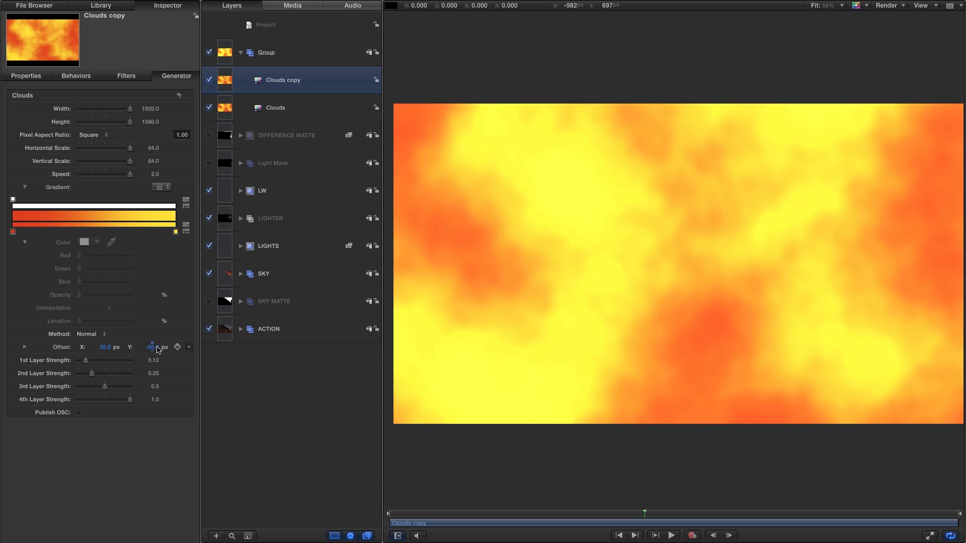
pyautogui.click(209, 81)
pyautogui.click(209, 81)
# Step: Rename the group containing both cloud layers as Character Light
pyautogui.doubleClick(288, 53)
pyautogui.write('Cha')
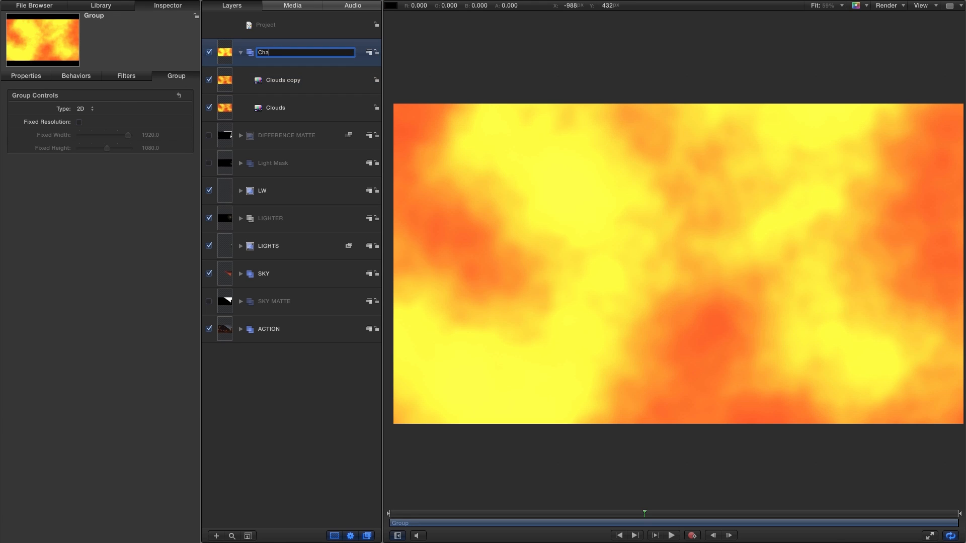
pyautogui.press('Return')
# Step: Add an image mask to the Character Light group, using Light Mask as its source and Luminance as the source channel
pyautogui.rightClick(223, 54)
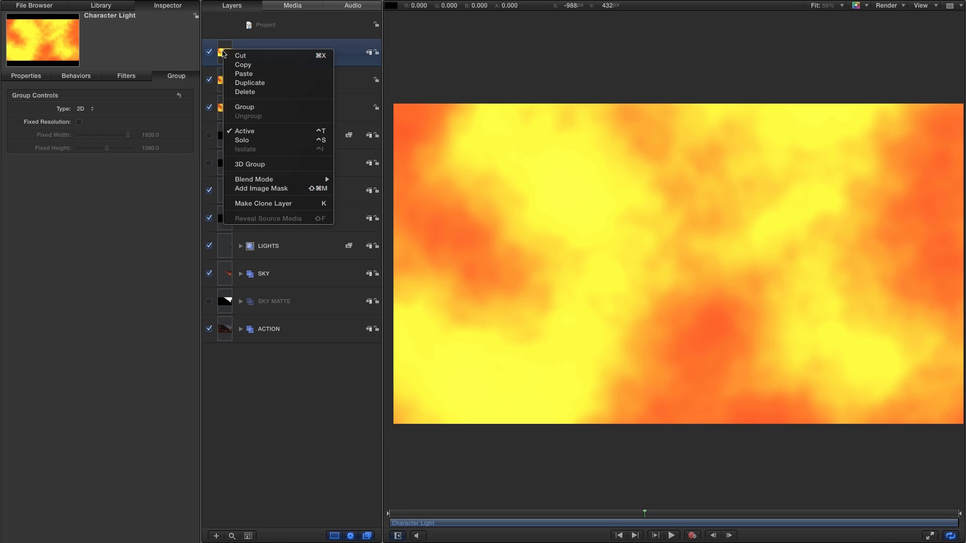
pyautogui.click(261, 189)
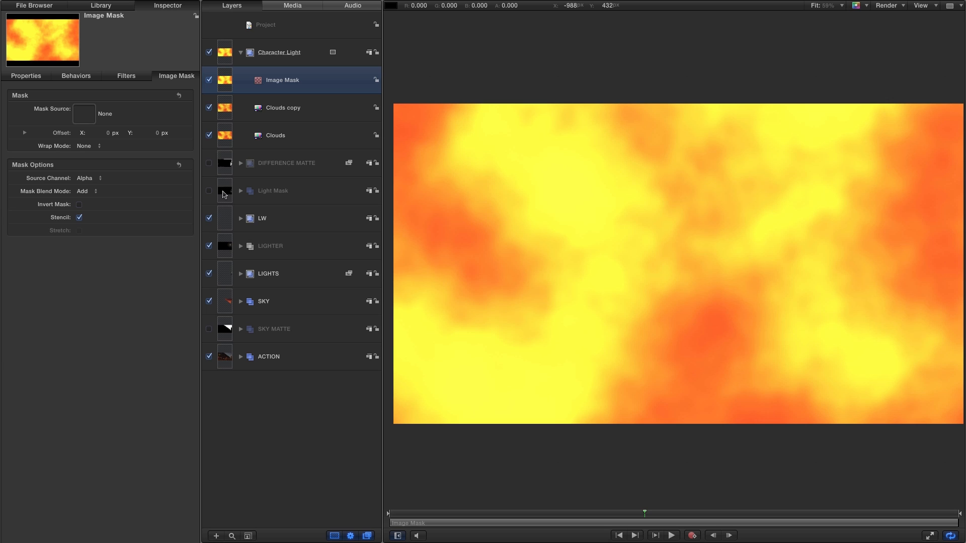
pyautogui.moveTo(224, 194); pyautogui.dragTo(80, 114)
pyautogui.click(83, 180)
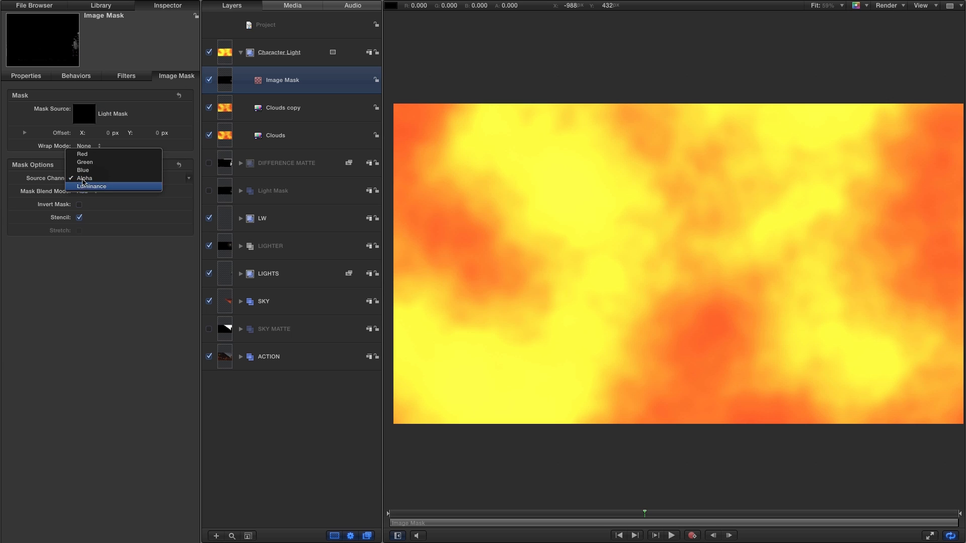
pyautogui.click(88, 188)
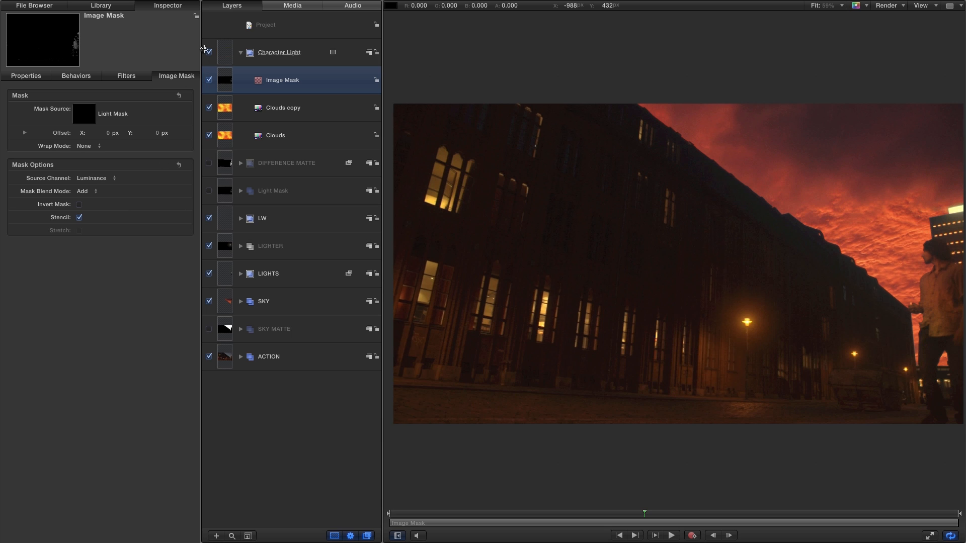
# Step: Compare the man's lighting at two frames with the Character Light group hidden and shown
pyautogui.click(209, 52)
pyautogui.click(210, 53)
pyautogui.click(719, 513)
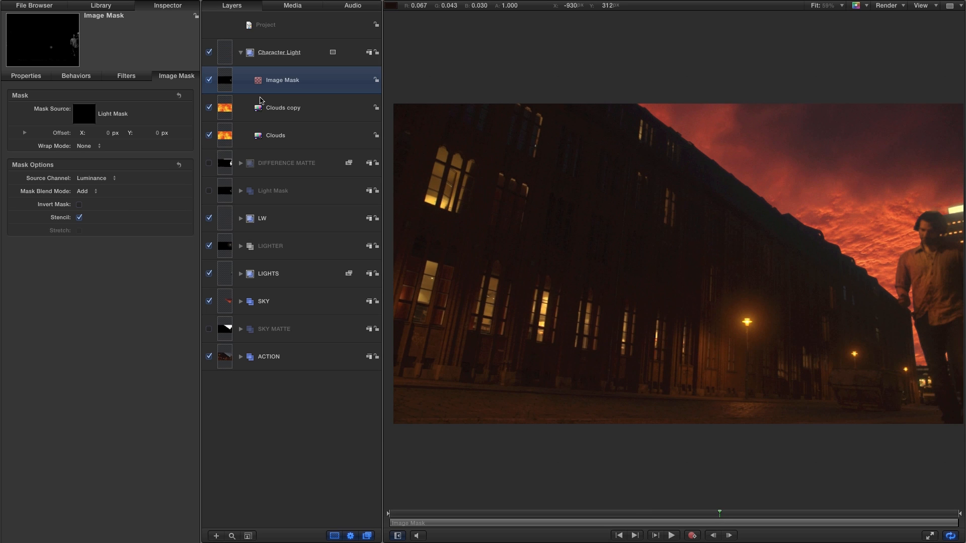
pyautogui.click(209, 52)
pyautogui.click(209, 53)
pyautogui.click(209, 52)
pyautogui.click(210, 52)
pyautogui.click(209, 52)
pyautogui.click(209, 52)
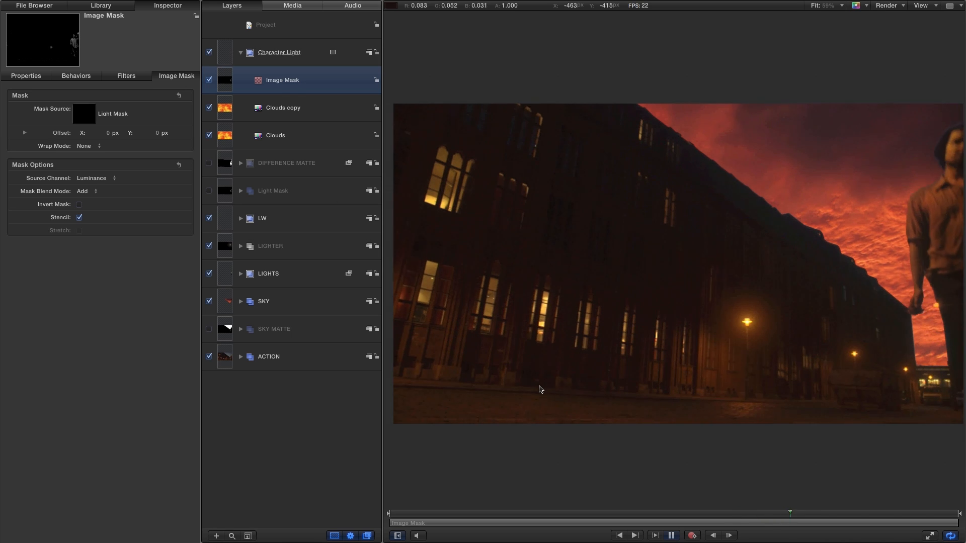
# Step: Play back the shot from several points to examine the cloud lighting on the man
pyautogui.press('space')
pyautogui.click(680, 511)
pyautogui.press('space')
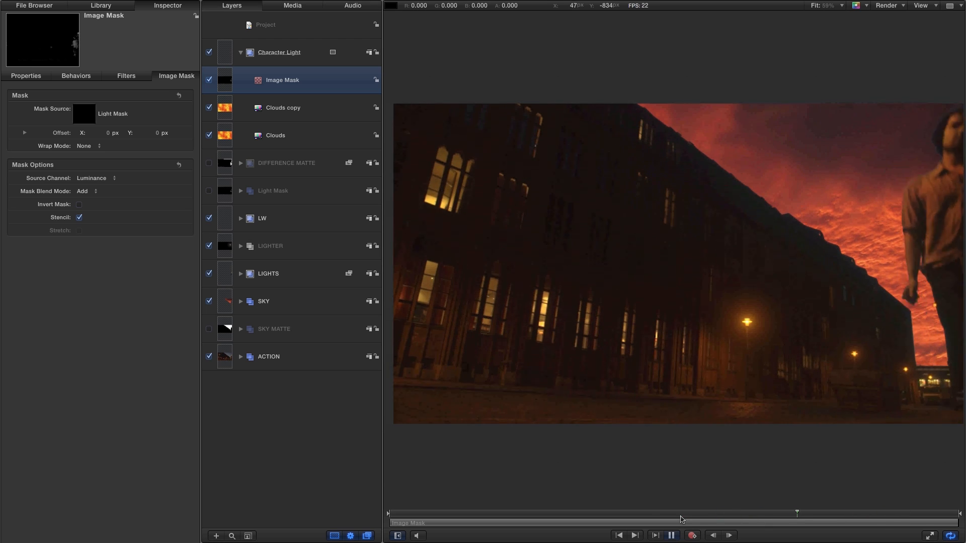
pyautogui.click(587, 512)
pyautogui.press('space')
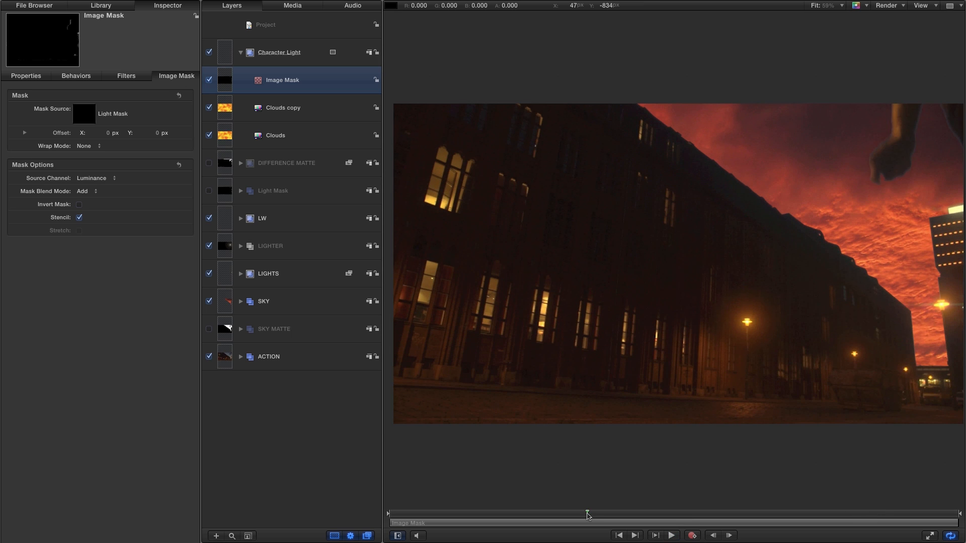
pyautogui.press('space')
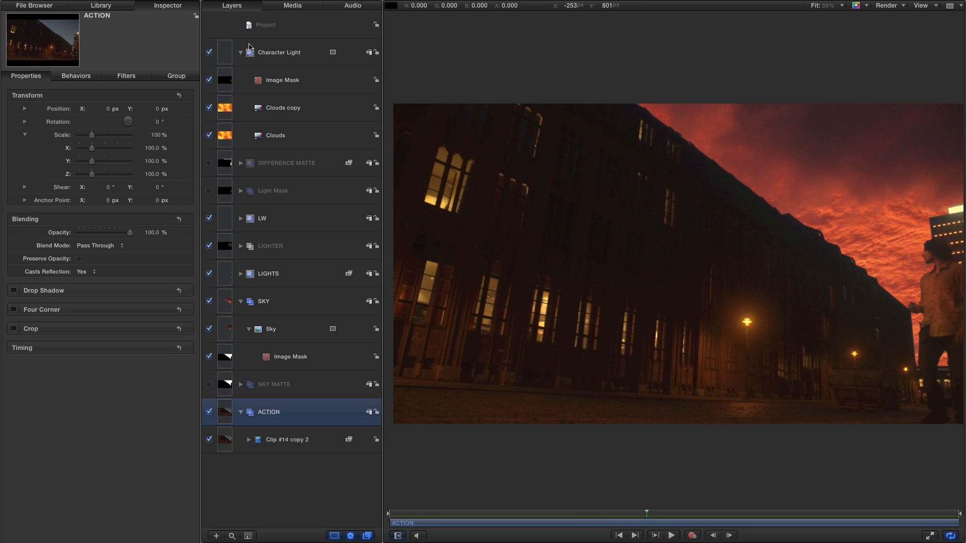
# Step: Set the Character Light group's blend mode to Color Dodge
pyautogui.click(225, 52)
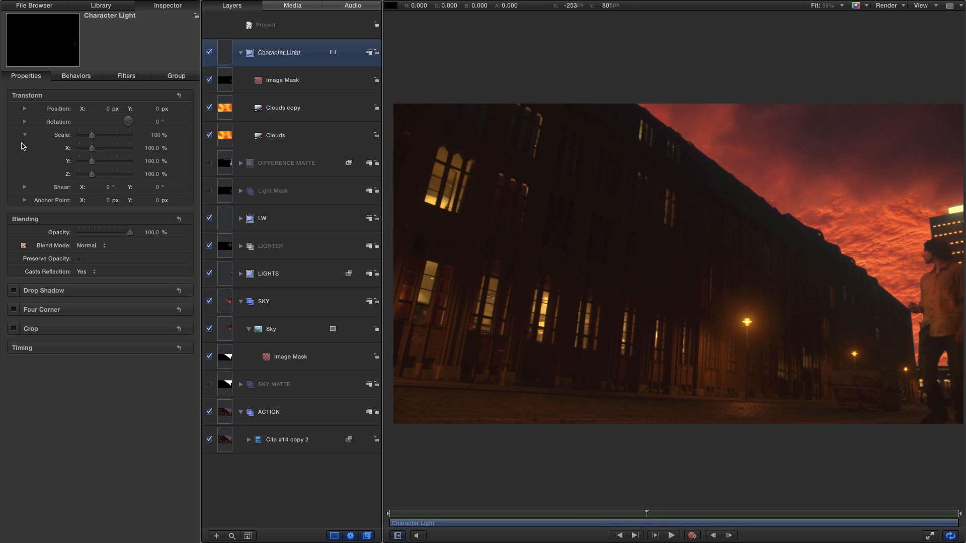
pyautogui.click(89, 245)
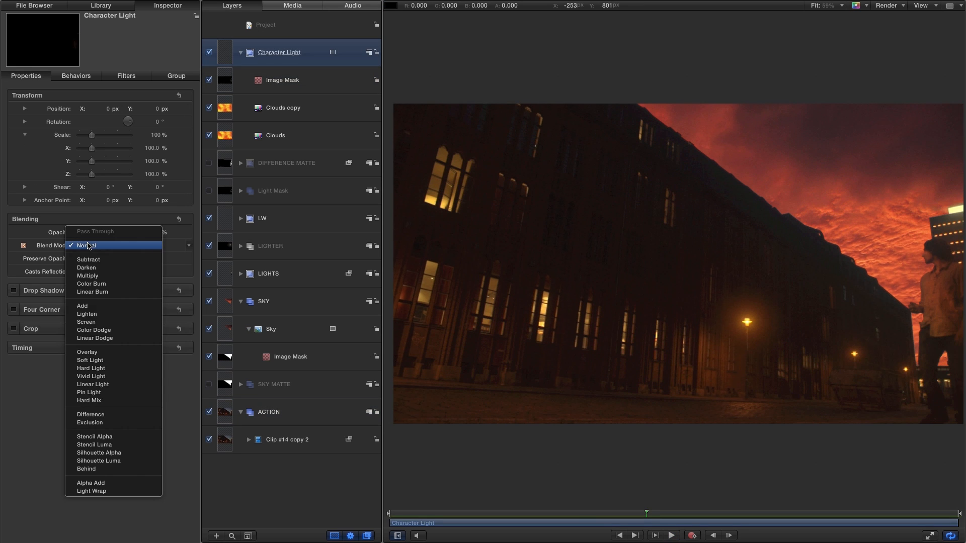
pyautogui.click(93, 330)
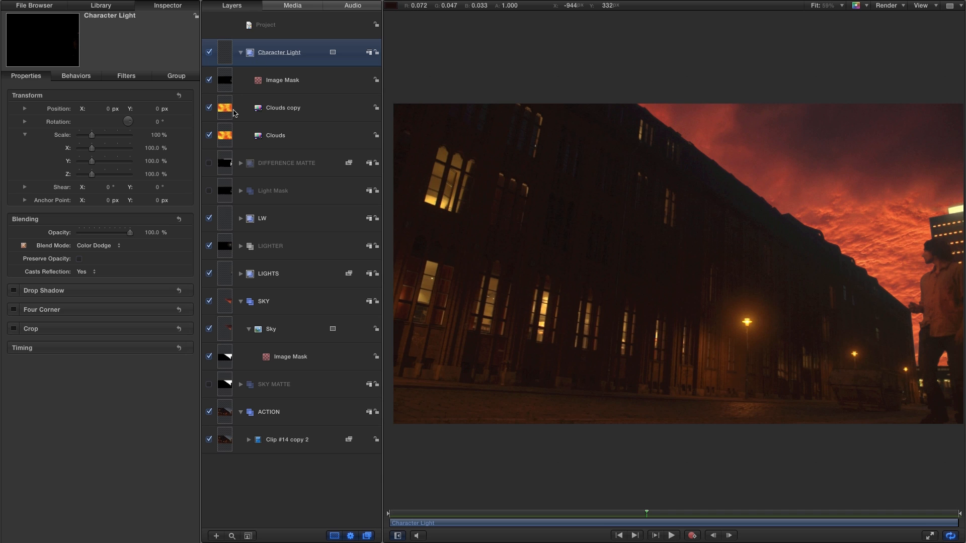
# Step: Set the middle point of the original Clouds generator's gradient to 30%
pyautogui.click(226, 136)
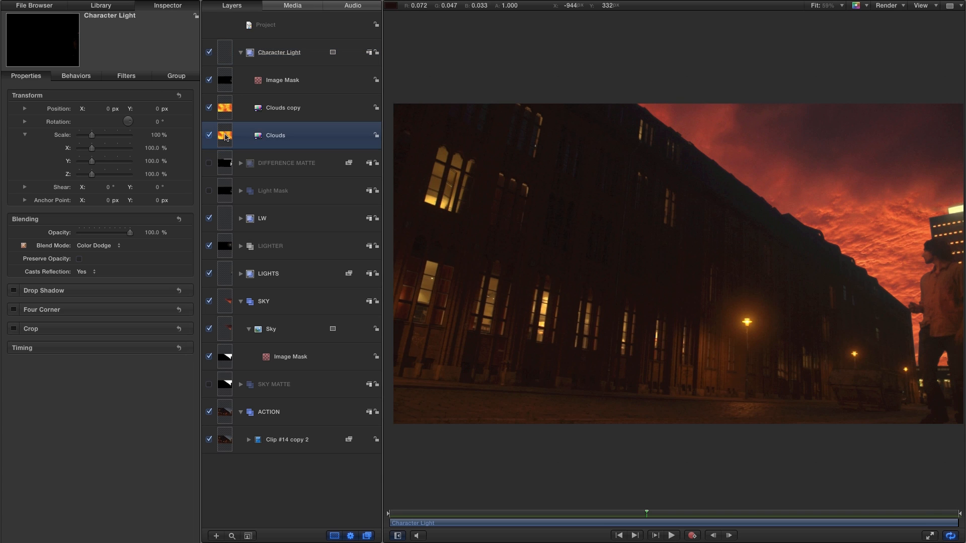
pyautogui.click(177, 76)
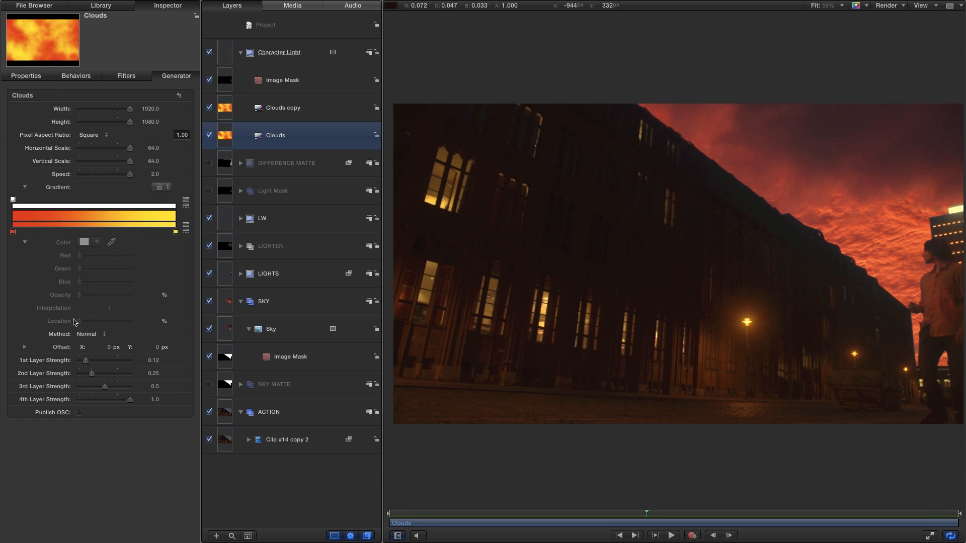
pyautogui.click(175, 233)
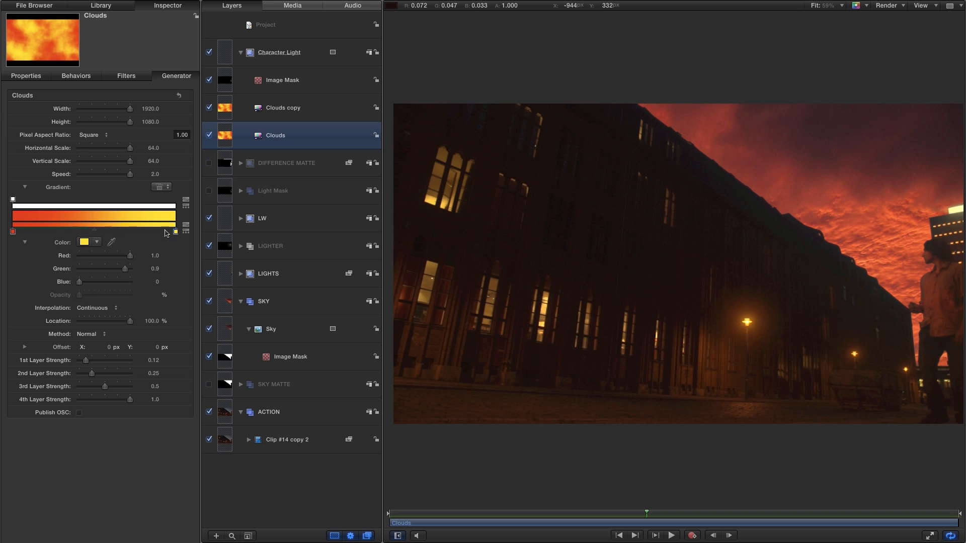
pyautogui.click(96, 230)
pyautogui.click(151, 322)
pyautogui.write('30')
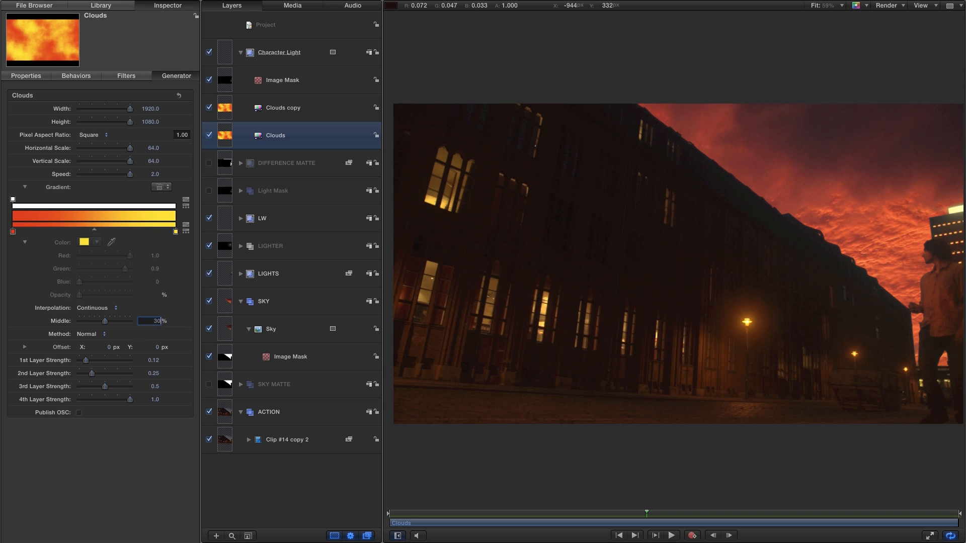
pyautogui.press('Return')
# Step: Set the middle point of the Clouds copy's gradient to 30%
pyautogui.click(228, 110)
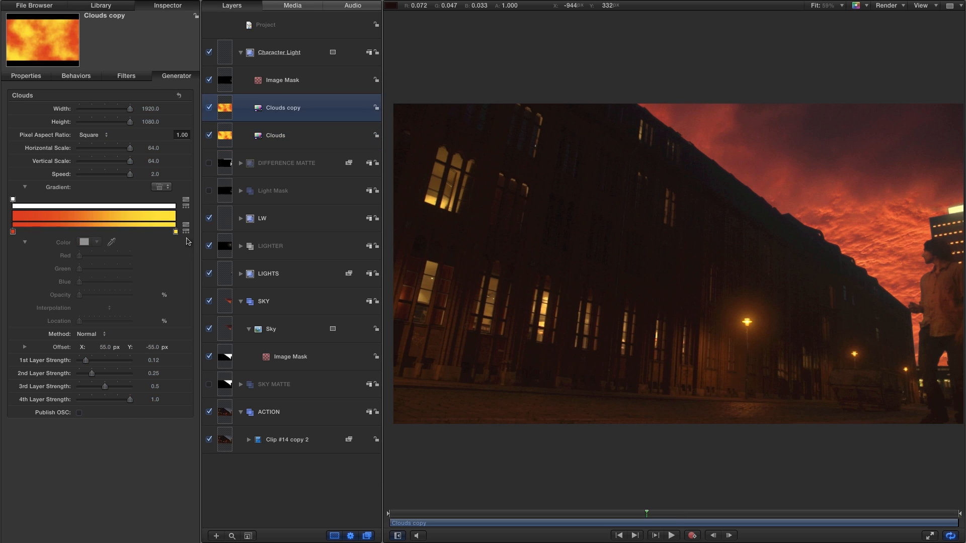
pyautogui.click(174, 232)
pyautogui.click(95, 230)
pyautogui.doubleClick(153, 322)
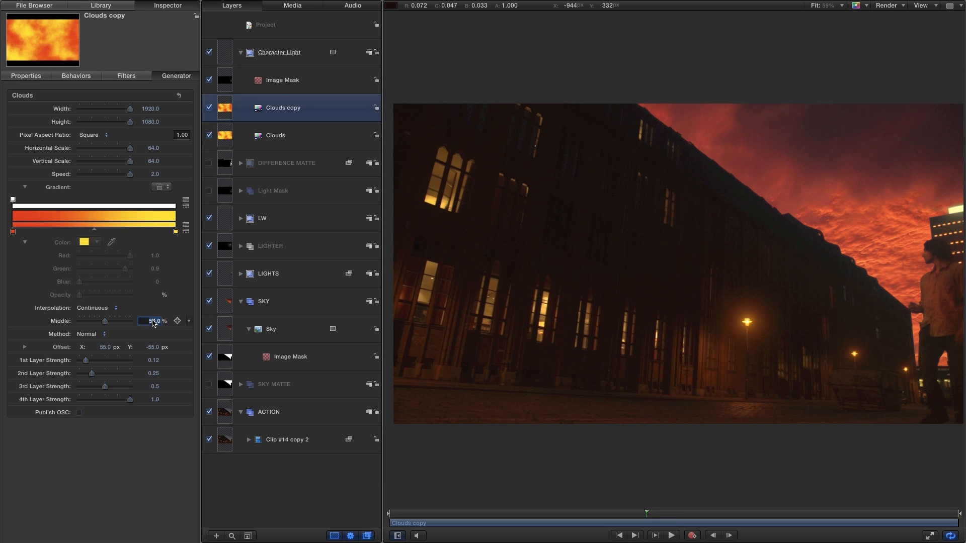
pyautogui.write('30')
pyautogui.press('Return')
# Step: Set the Clouds copy's X offset to about 165 px and play back the composite
pyautogui.moveTo(653, 515); pyautogui.dragTo(729, 523)
pyautogui.moveTo(102, 347)
pyautogui.mouseDown()
pyautogui.moveTo(143, 347)
pyautogui.moveTo(105, 346)
pyautogui.mouseUp()
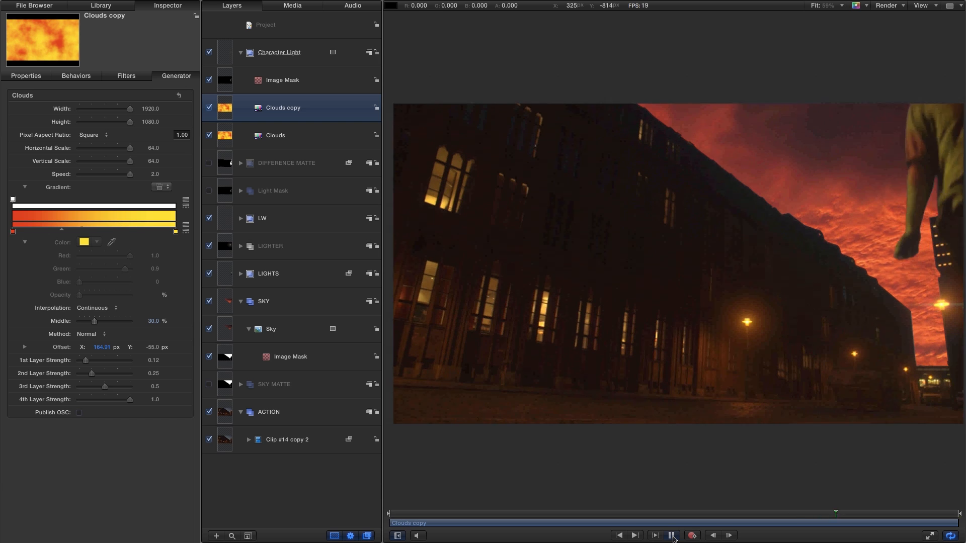
pyautogui.click(672, 537)
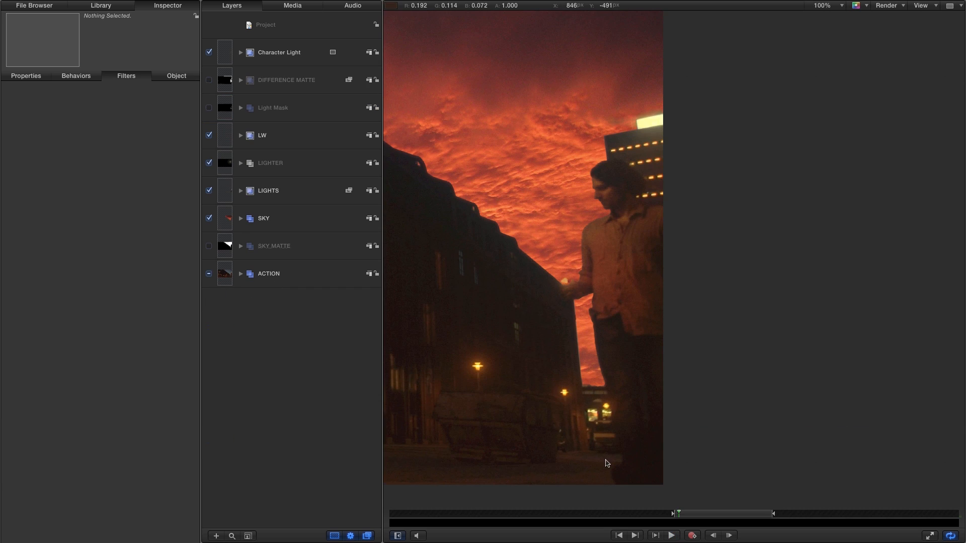
# Step: Play back the composite around the man to check the animated light on his shirt
pyautogui.click(673, 536)
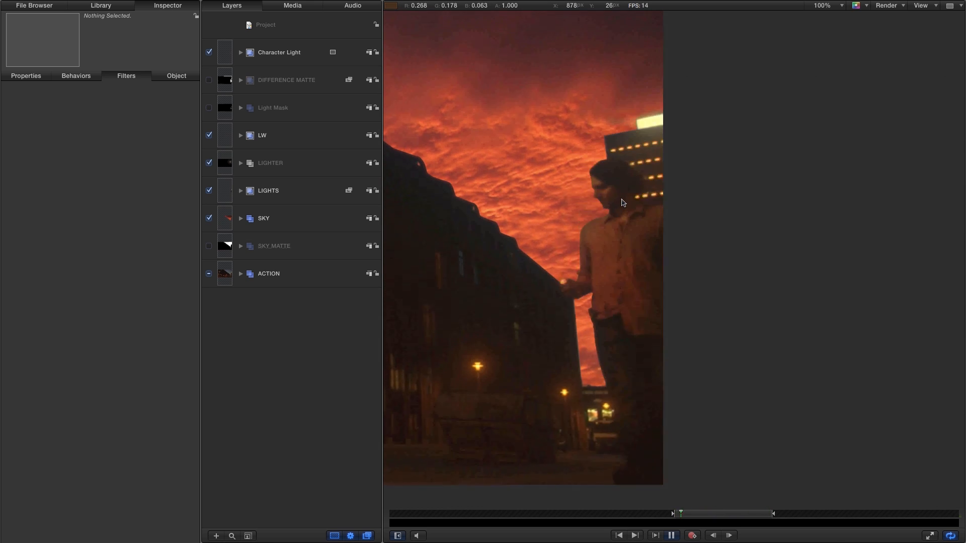
pyautogui.press('space')
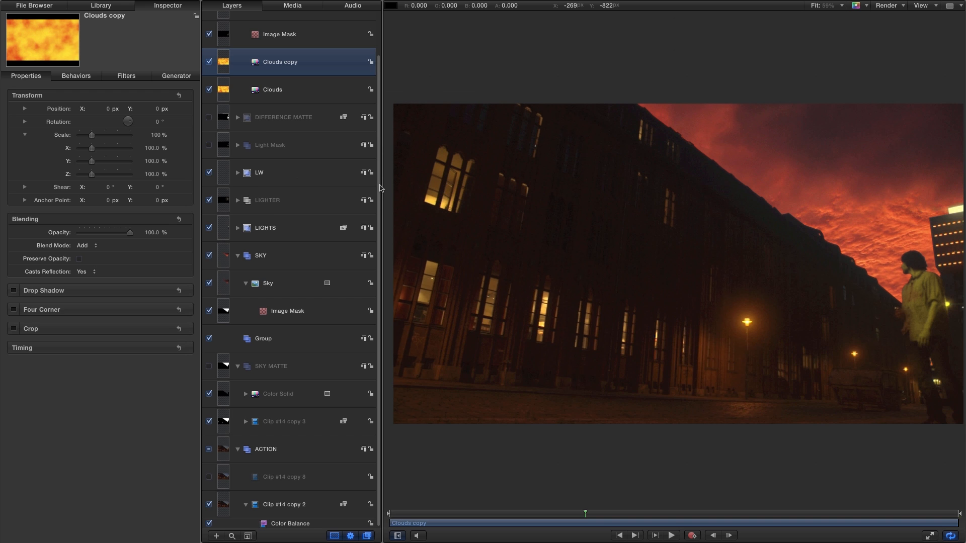
# Step: Collapse the Character Light, SKY and ACTION groups in the layer list
pyautogui.scroll(2, 372, 151)
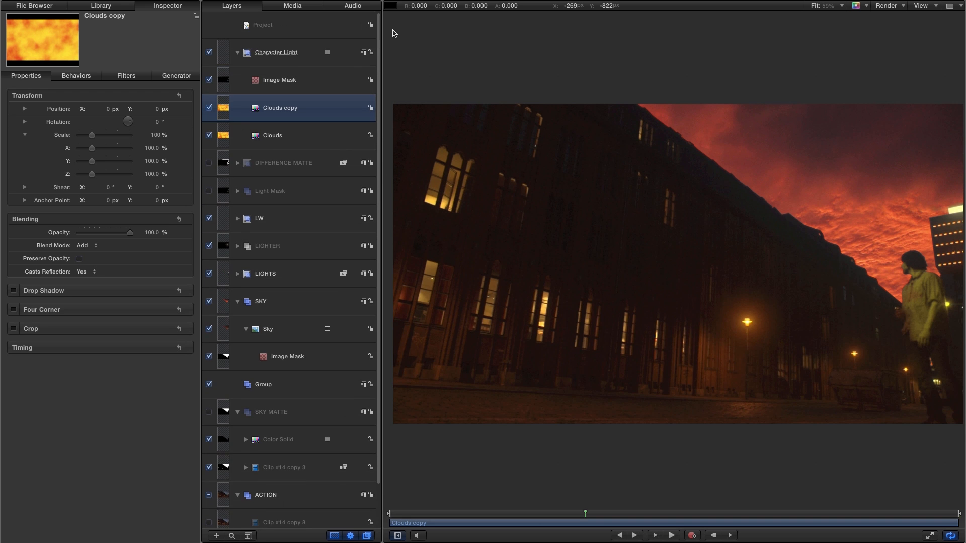
pyautogui.click(238, 53)
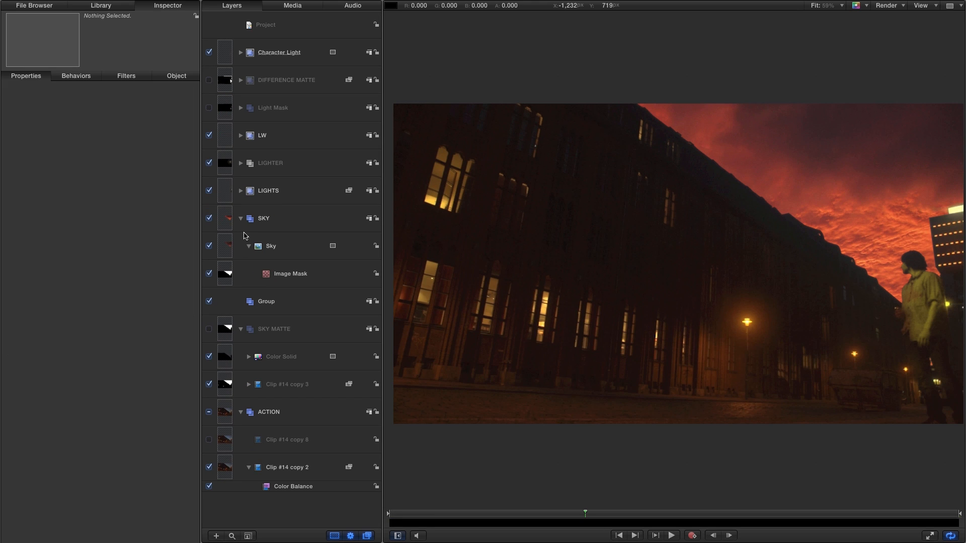
pyautogui.click(241, 218)
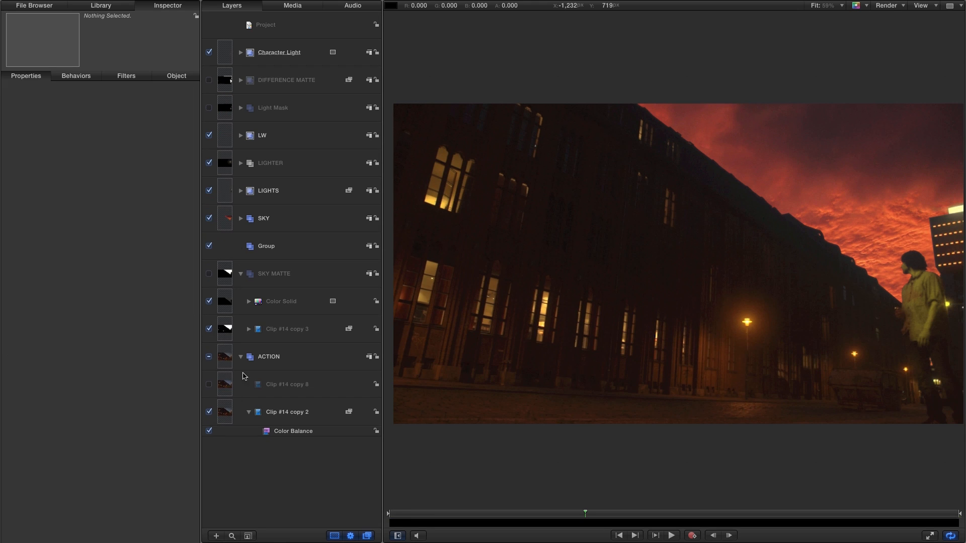
pyautogui.click(241, 357)
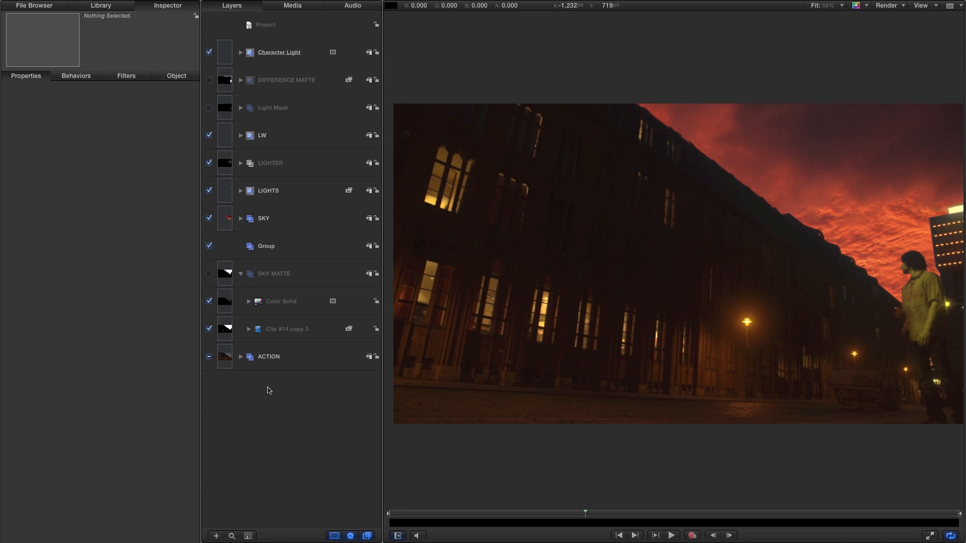
# Step: Group the Color Solid and Clip #14 copy 3 inside SKY MATTE and collapse the new group
pyautogui.moveTo(881, 514); pyautogui.dragTo(782, 514)
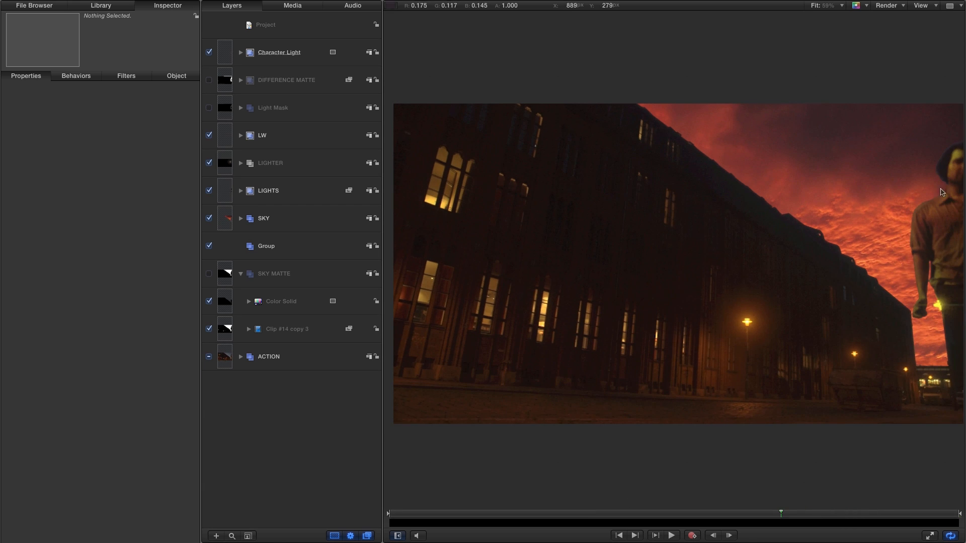
pyautogui.keyDown('super'); pyautogui.click(951, 169); pyautogui.keyUp('super')
pyautogui.moveTo(939, 198); pyautogui.dragTo(711, 198)
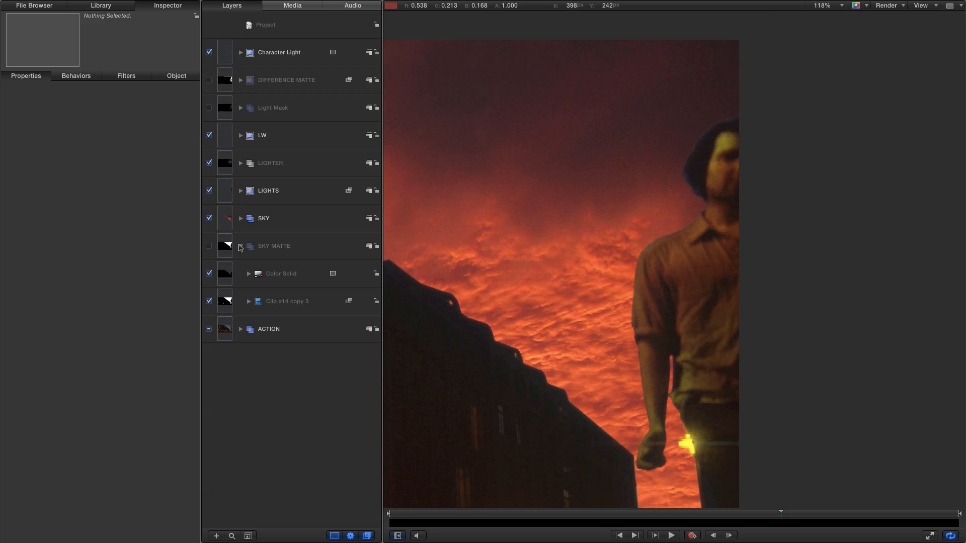
pyautogui.click(229, 272)
pyautogui.keyDown('shift'); pyautogui.click(228, 302); pyautogui.keyUp('shift')
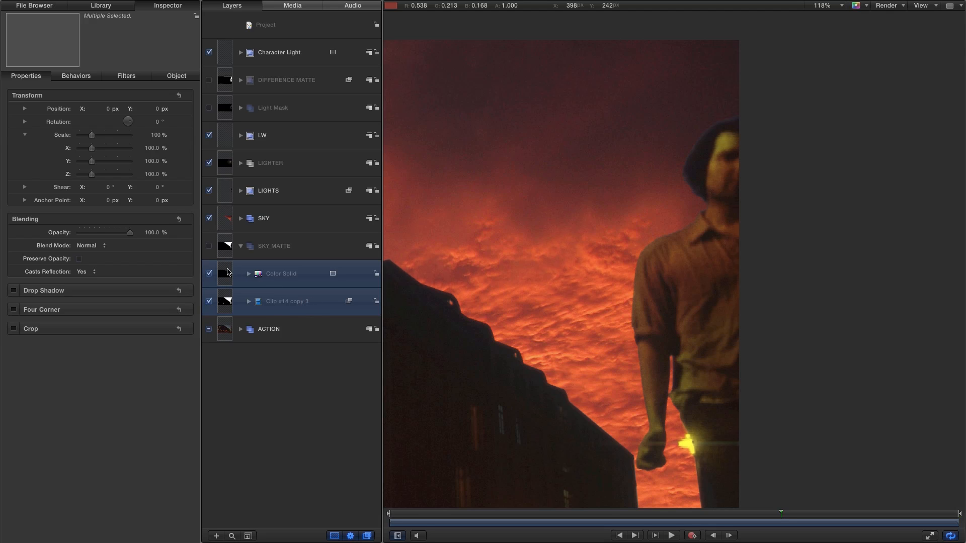
pyautogui.rightClick(227, 272)
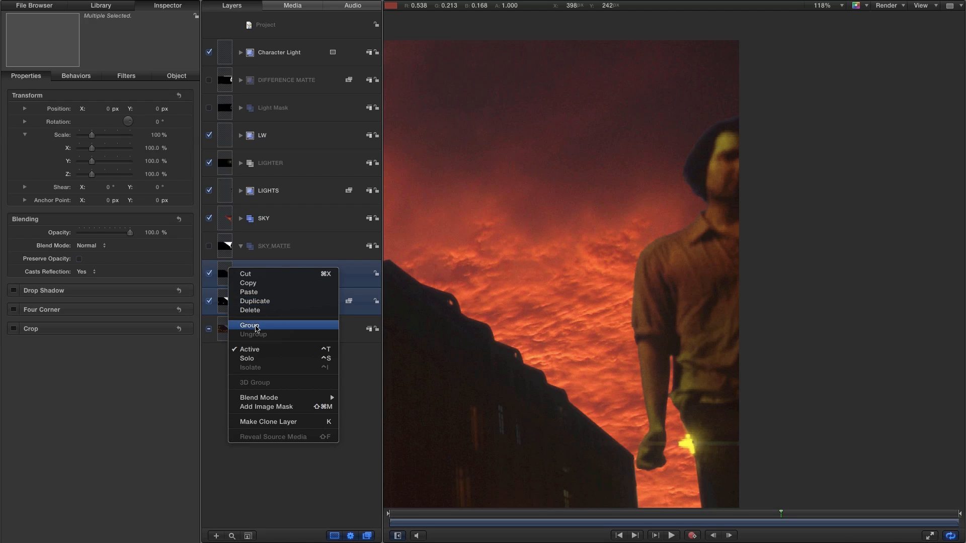
pyautogui.click(305, 330)
pyautogui.press('super+shift+g')
pyautogui.click(248, 274)
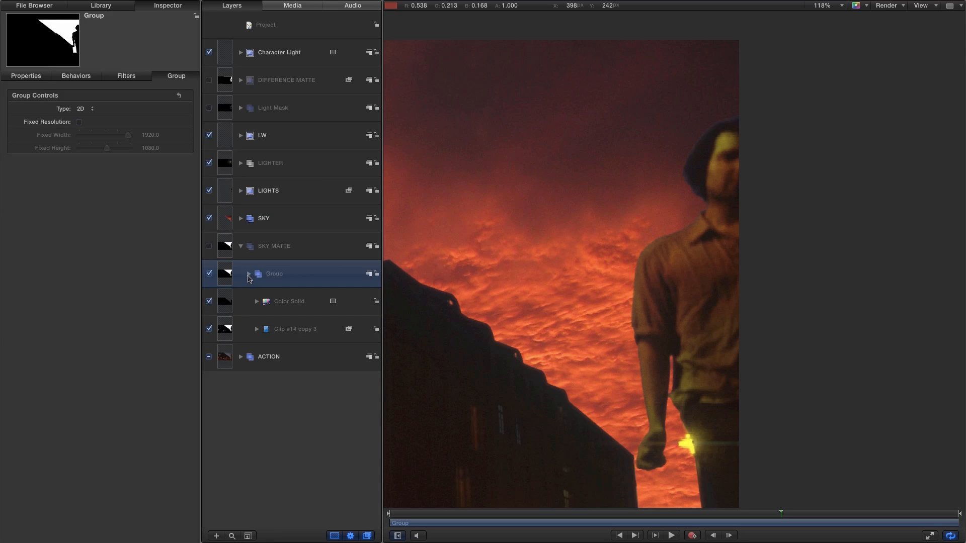
# Step: Make a clone layer of the new matte group and draw a rectangle mask on it around the man's head
pyautogui.rightClick(225, 274)
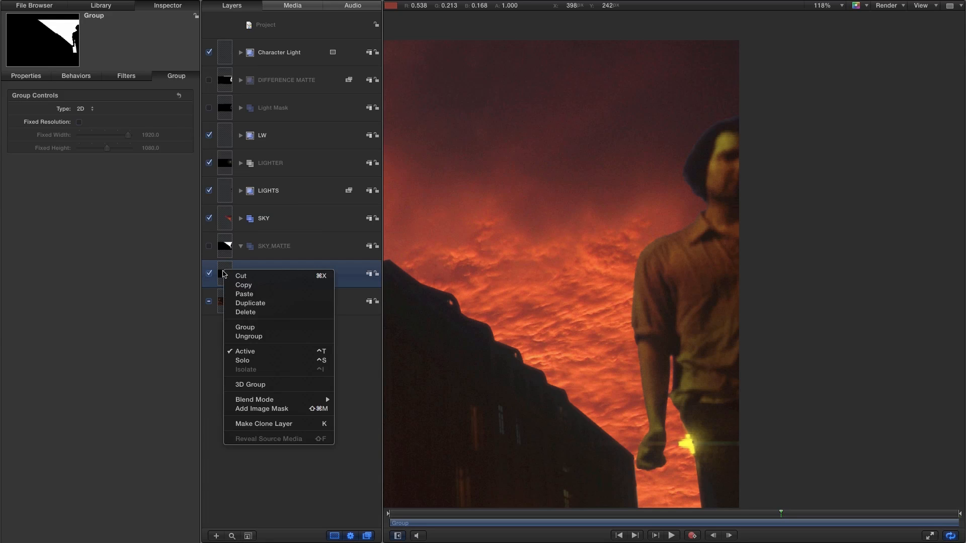
pyautogui.click(261, 425)
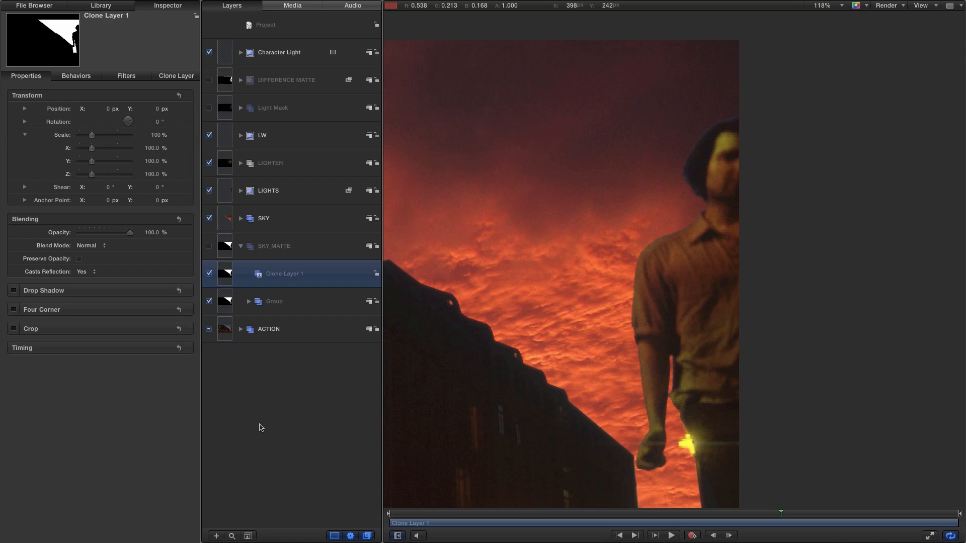
pyautogui.click(354, 521)
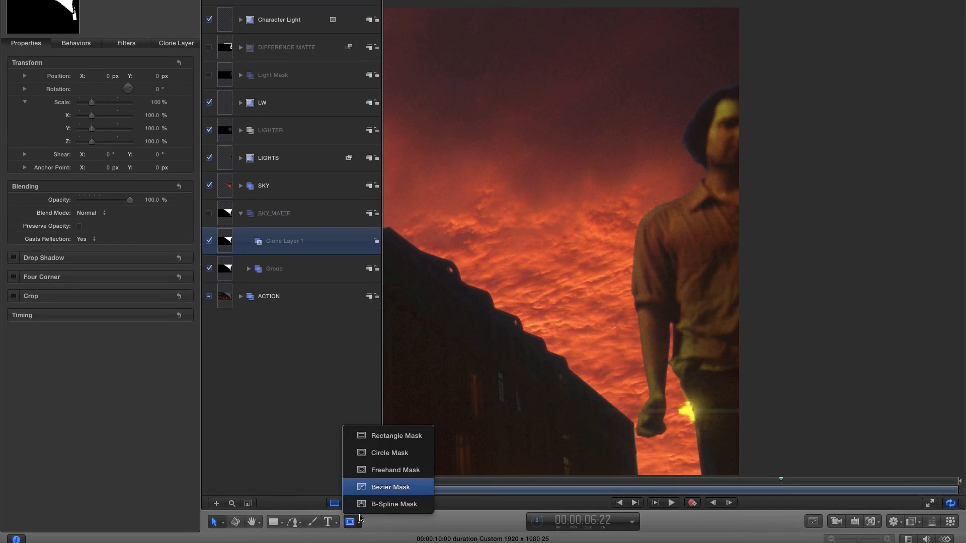
pyautogui.click(401, 436)
pyautogui.moveTo(837, 10)
pyautogui.mouseDown()
pyautogui.moveTo(780, 129)
pyautogui.moveTo(482, 187)
pyautogui.mouseUp()
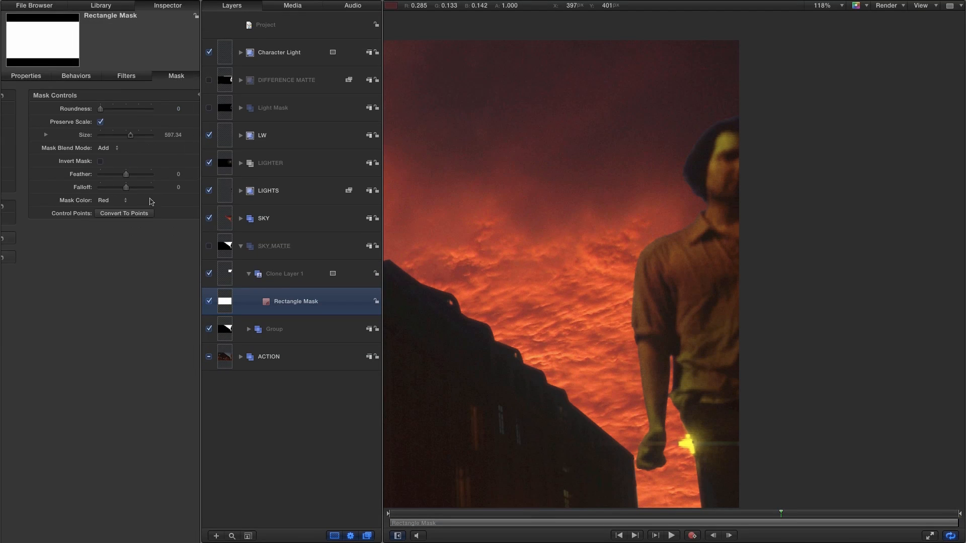
# Step: Set the rectangle mask's feather to 30
pyautogui.click(156, 174)
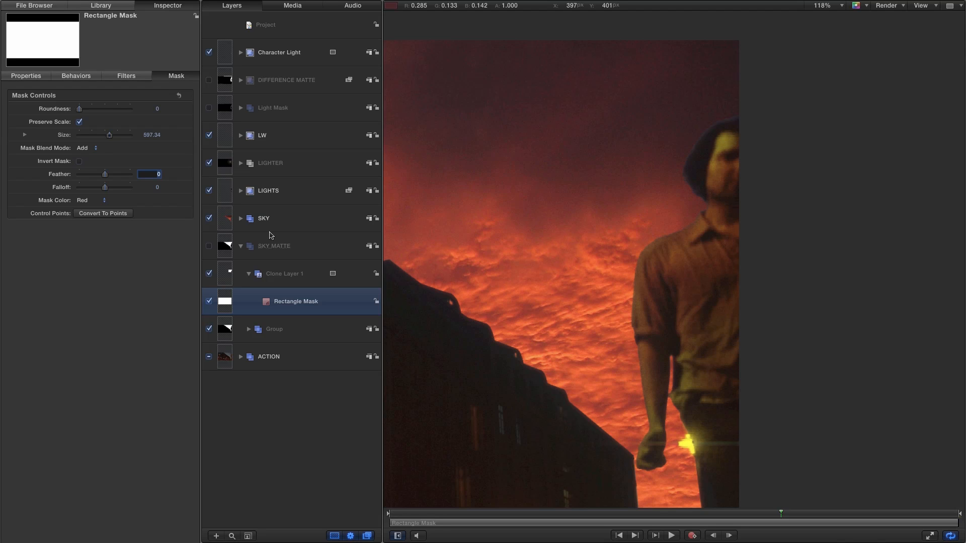
pyautogui.write('30')
pyautogui.press('Return')
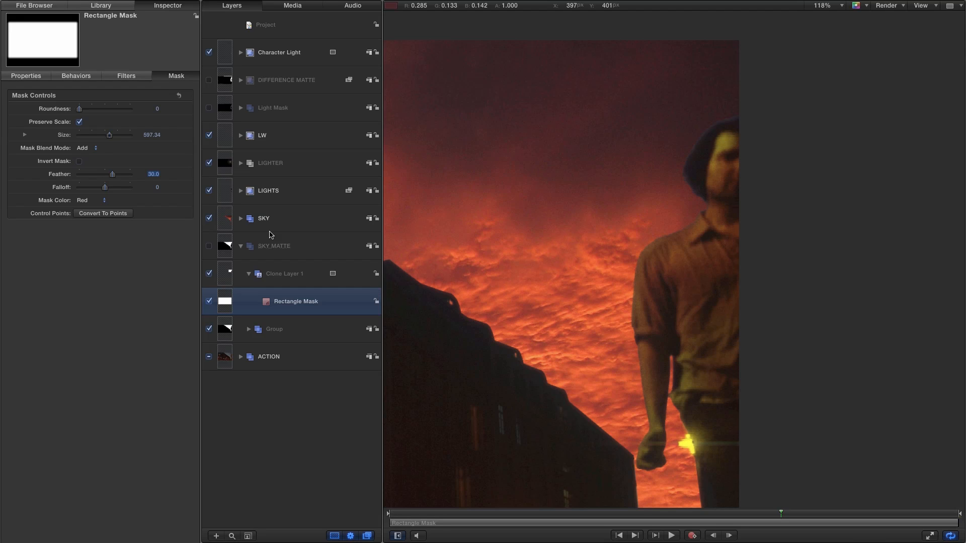
# Step: Apply a MinMax filter to the masked clone layer, with Maximum mode and a radius of 3
pyautogui.click(226, 279)
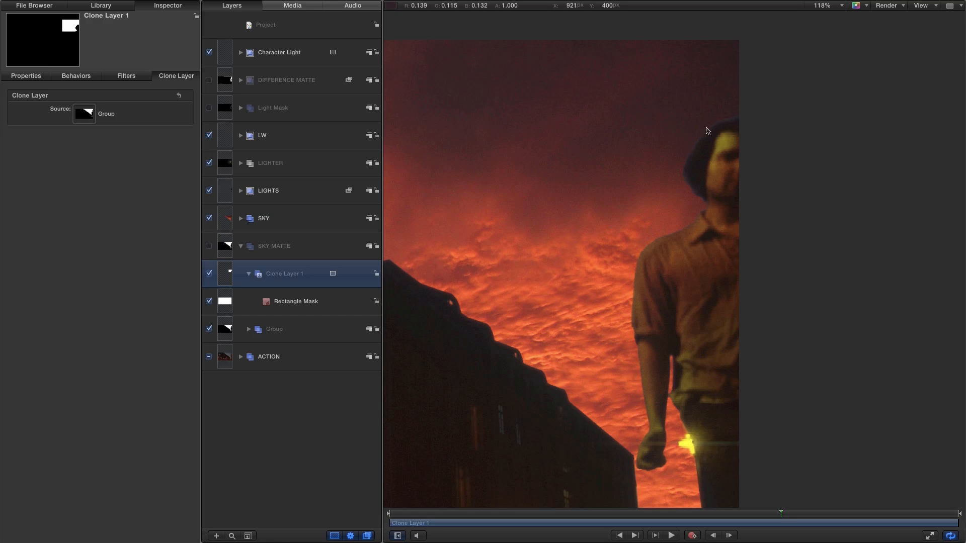
pyautogui.click(102, 6)
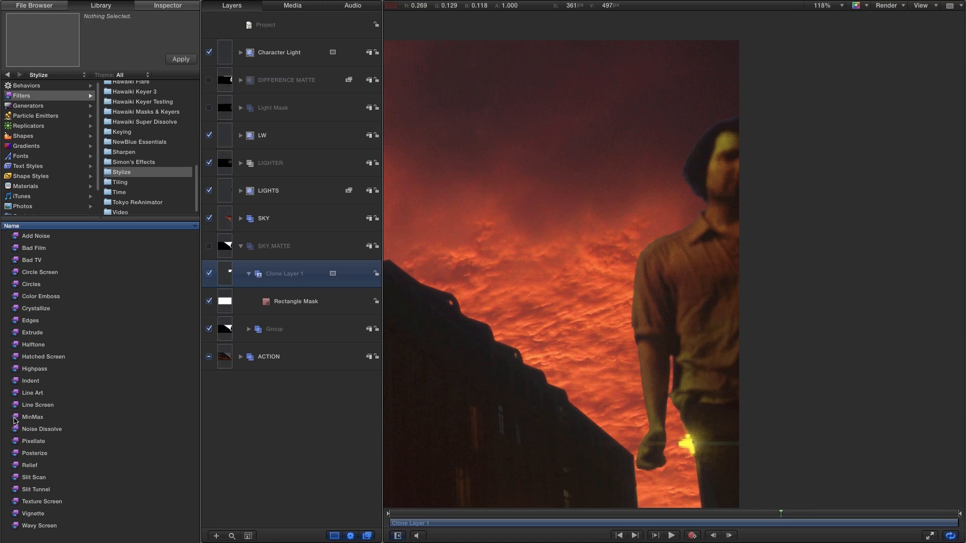
pyautogui.moveTo(15, 421); pyautogui.dragTo(226, 276)
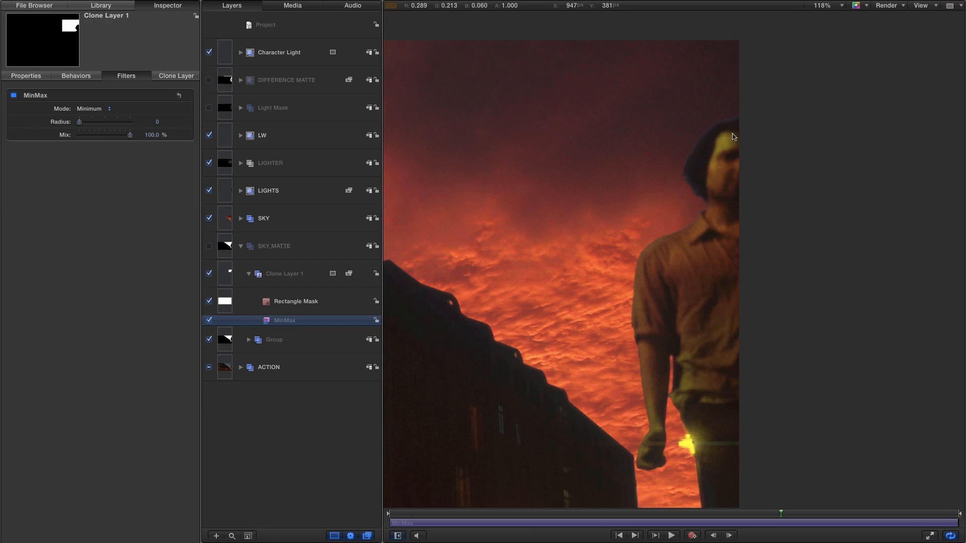
pyautogui.click(91, 108)
pyautogui.click(85, 119)
pyautogui.moveTo(157, 122); pyautogui.dragTo(156, 119)
# Step: Compare the man's hair edge with and without the MinMax filter and check it in playback
pyautogui.click(14, 96)
pyautogui.click(14, 95)
pyautogui.click(15, 95)
pyautogui.click(14, 96)
pyautogui.click(14, 95)
pyautogui.click(14, 96)
pyautogui.click(14, 96)
pyautogui.moveTo(782, 513); pyautogui.dragTo(741, 514)
pyautogui.click(671, 536)
pyautogui.click(672, 536)
pyautogui.click(774, 515)
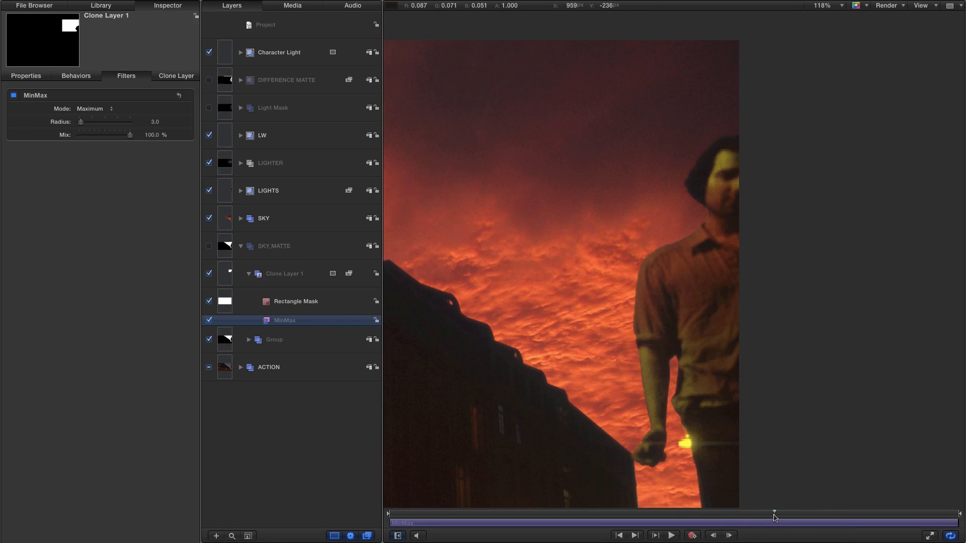
pyautogui.hotkey('shift', 'z')
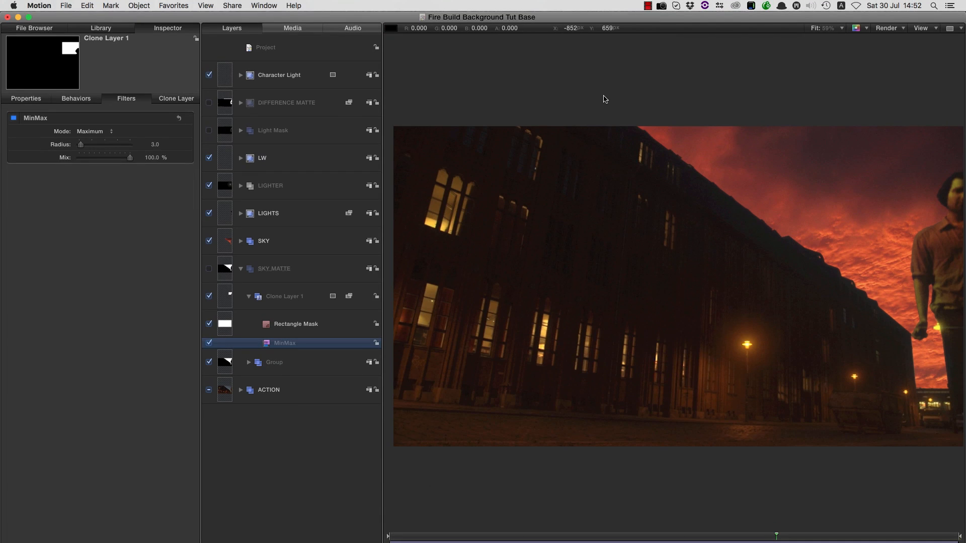
# Step: Export the project as a video-only Apple ProRes 422 HQ movie over Fire Build Background.mov in Rendered Elements
pyautogui.click(231, 5)
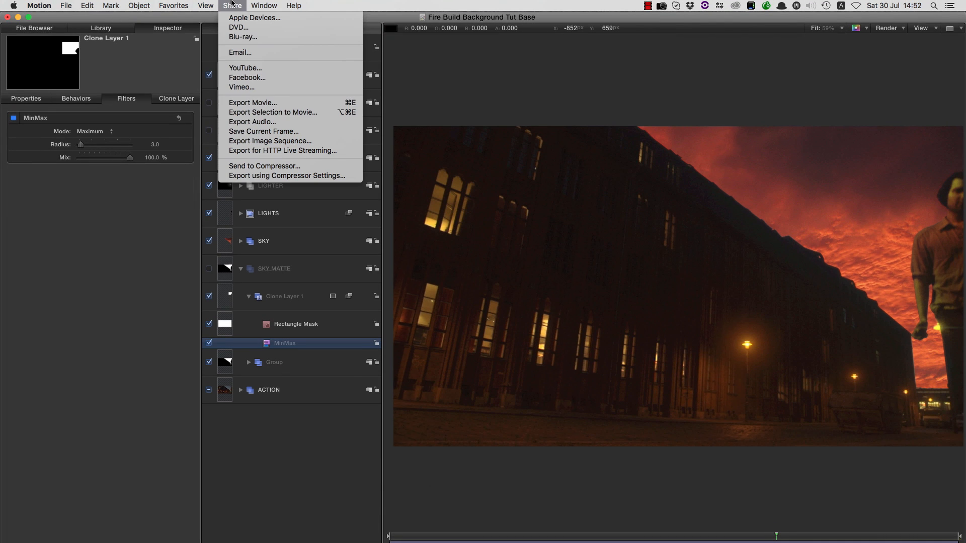
pyautogui.click(252, 103)
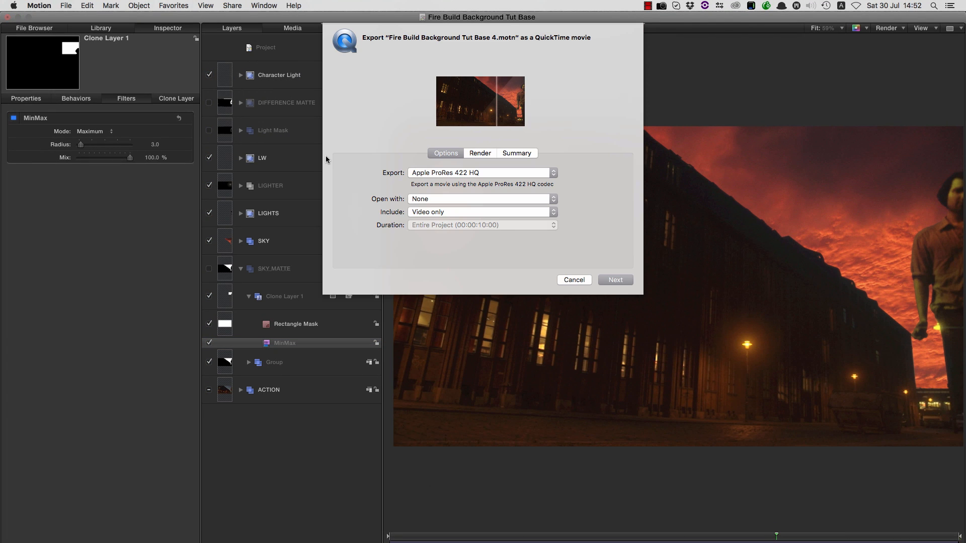
pyautogui.click(614, 280)
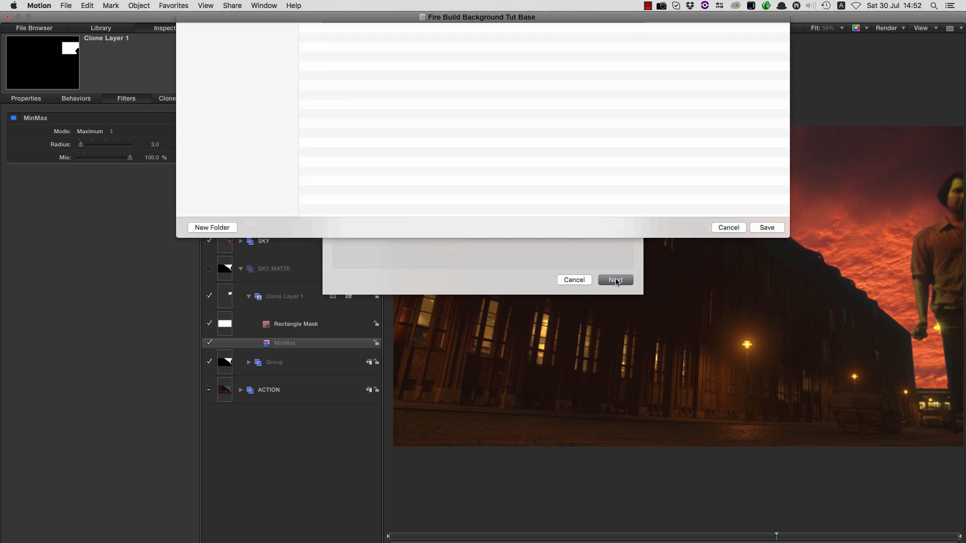
pyautogui.click(366, 96)
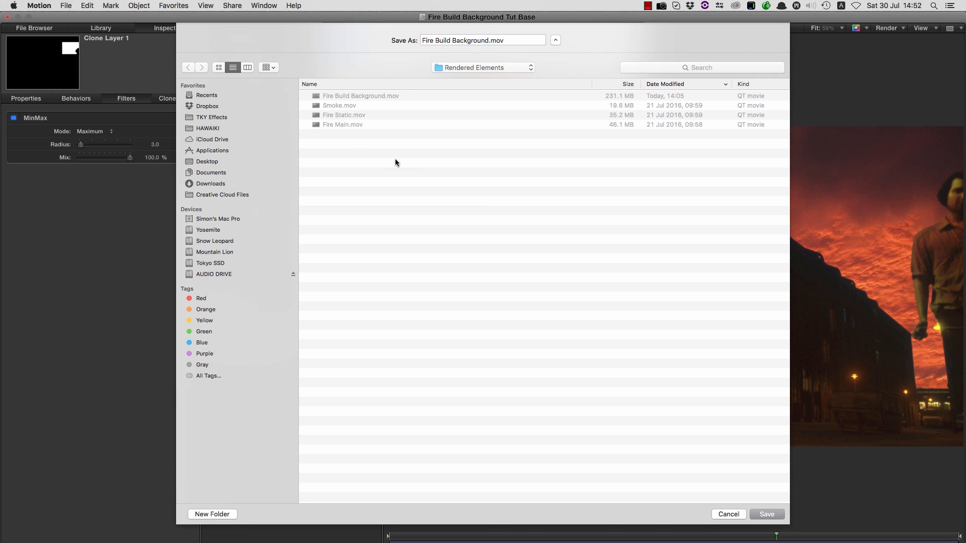
pyautogui.click(767, 514)
pyautogui.click(558, 82)
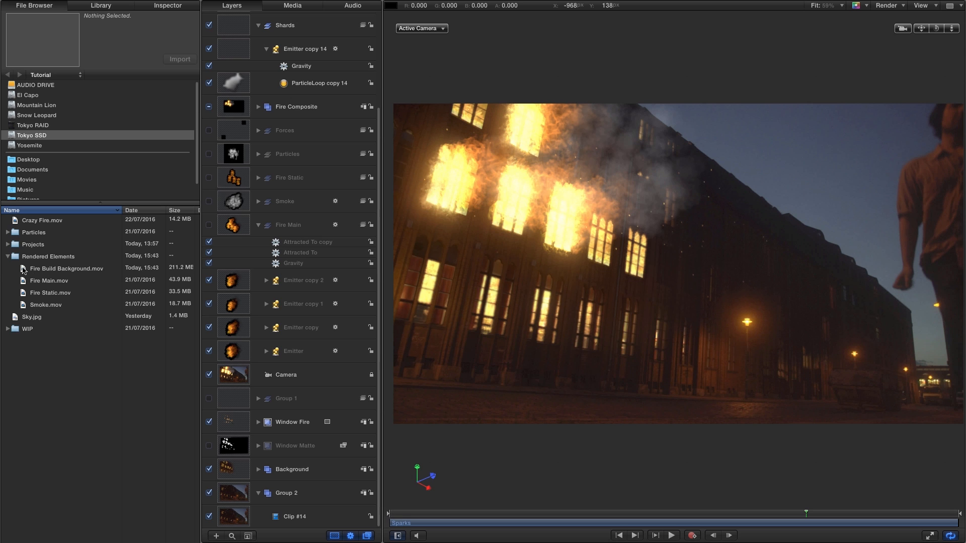
# Step: Replace Clip #14 in Group 2 of the fire project with Fire Build Background.mov
pyautogui.click(22, 271)
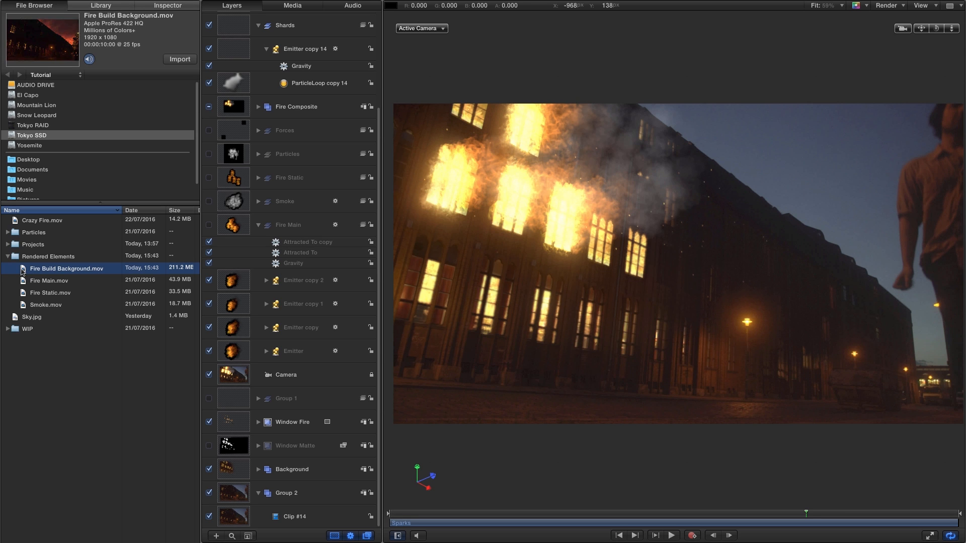
pyautogui.moveTo(23, 270); pyautogui.dragTo(222, 514)
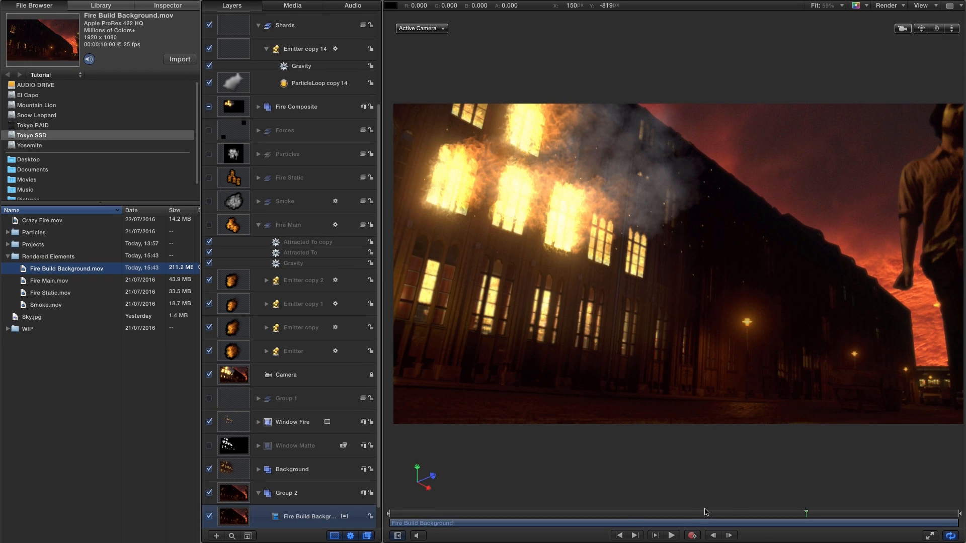
# Step: Compare the fire composite with and without the Fire Build Background layer at an earlier frame
pyautogui.click(616, 522)
pyautogui.click(615, 520)
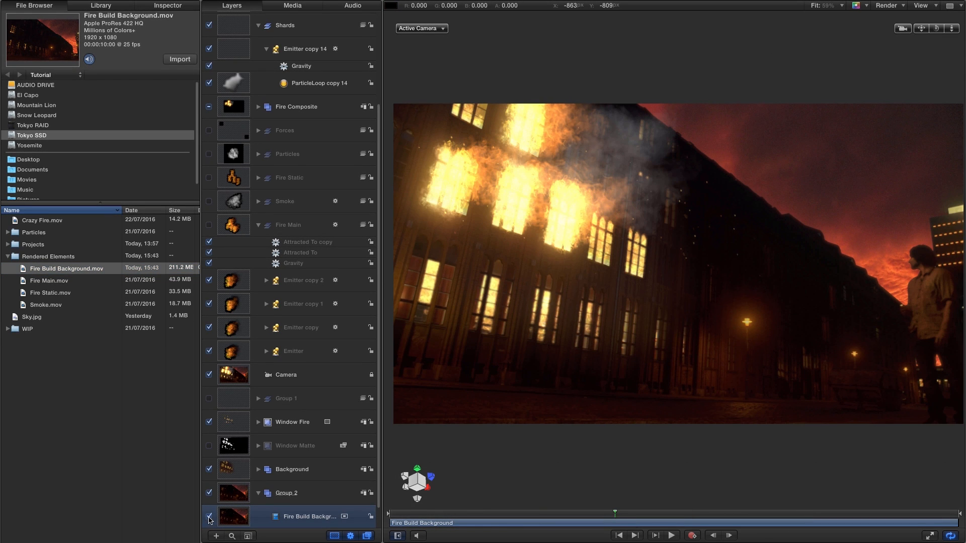
pyautogui.click(209, 517)
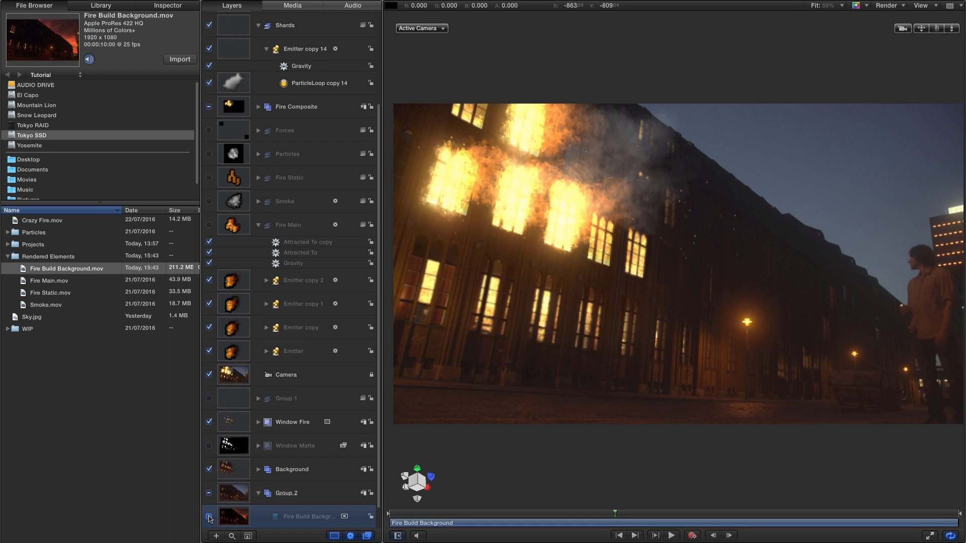
pyautogui.click(210, 517)
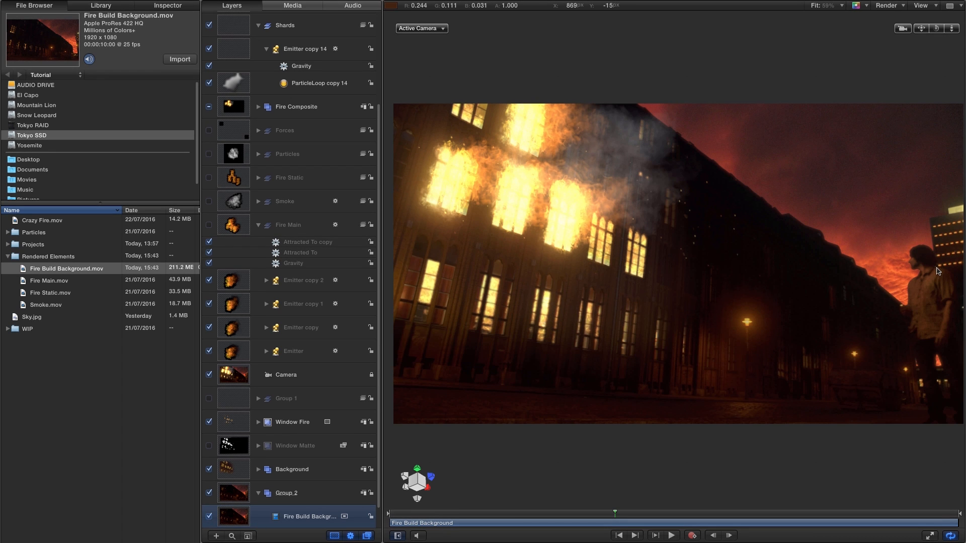
# Step: Switch to the Fire Build Lamp project and examine the man against the red sky
pyautogui.click(265, 0)
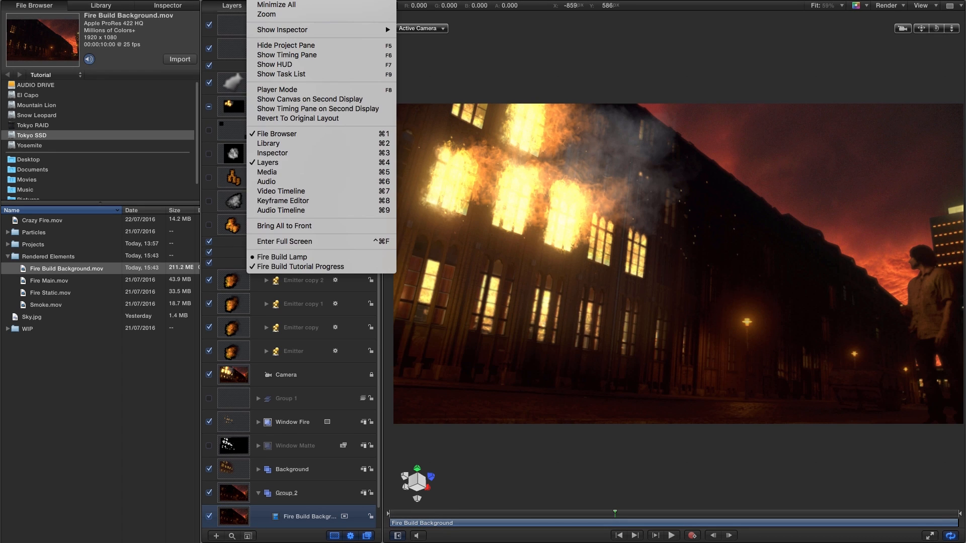
pyautogui.click(322, 257)
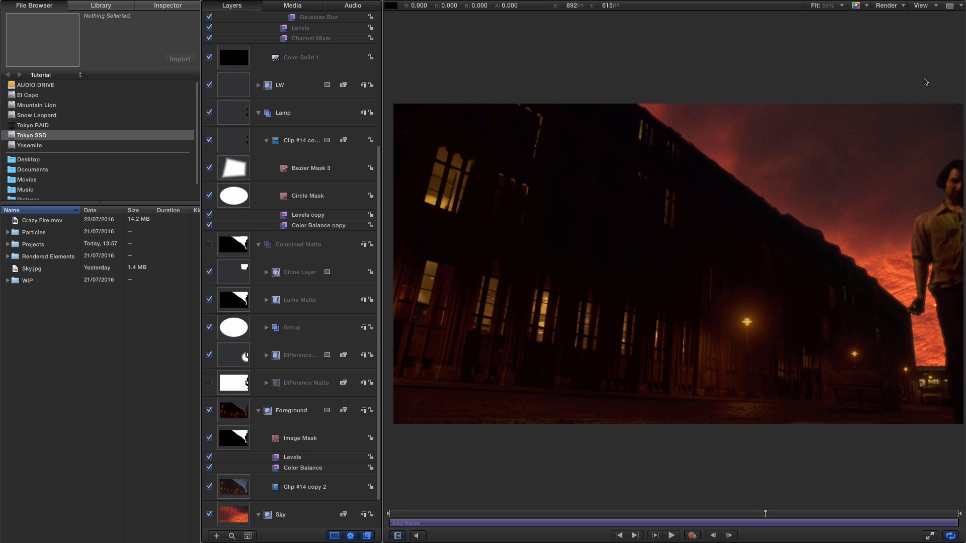
pyautogui.hscroll(1, 927, 82)
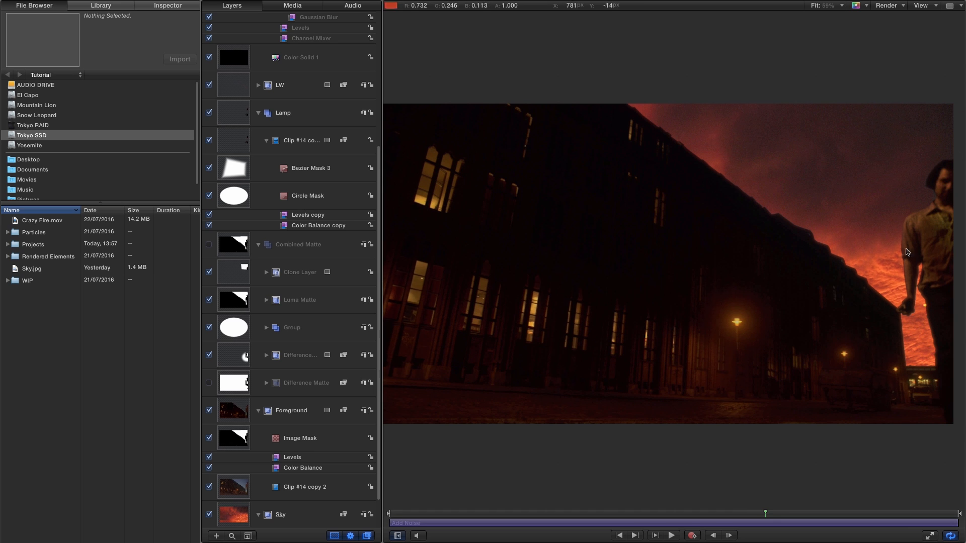